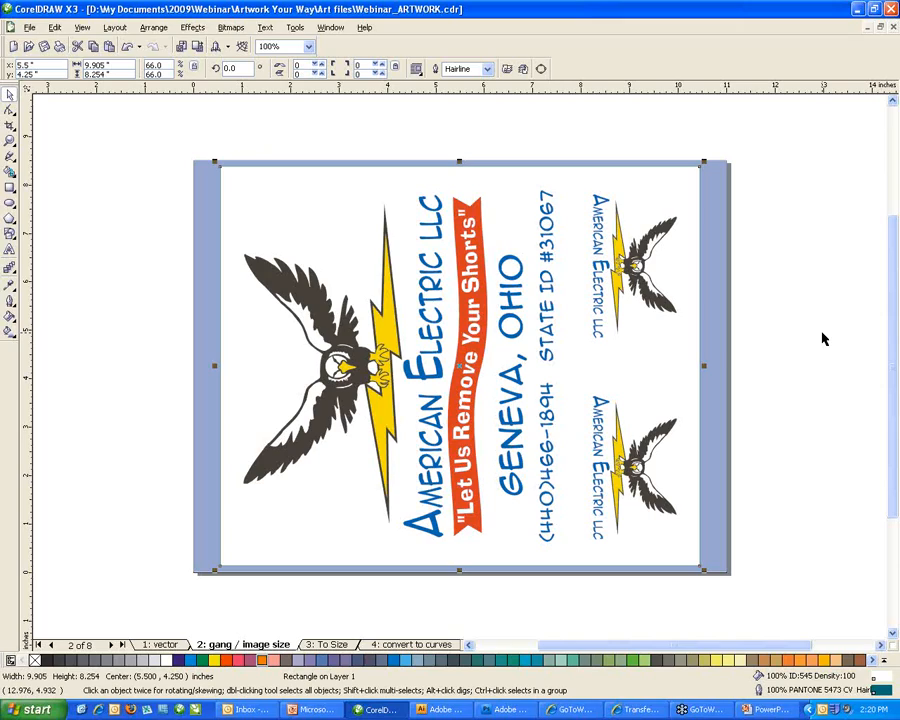
Switch to page 3, '3: To Size', showing the Nebraska seal and Eastland Tigers panel.
{"action": "left_click", "coordinate": [328, 644]}
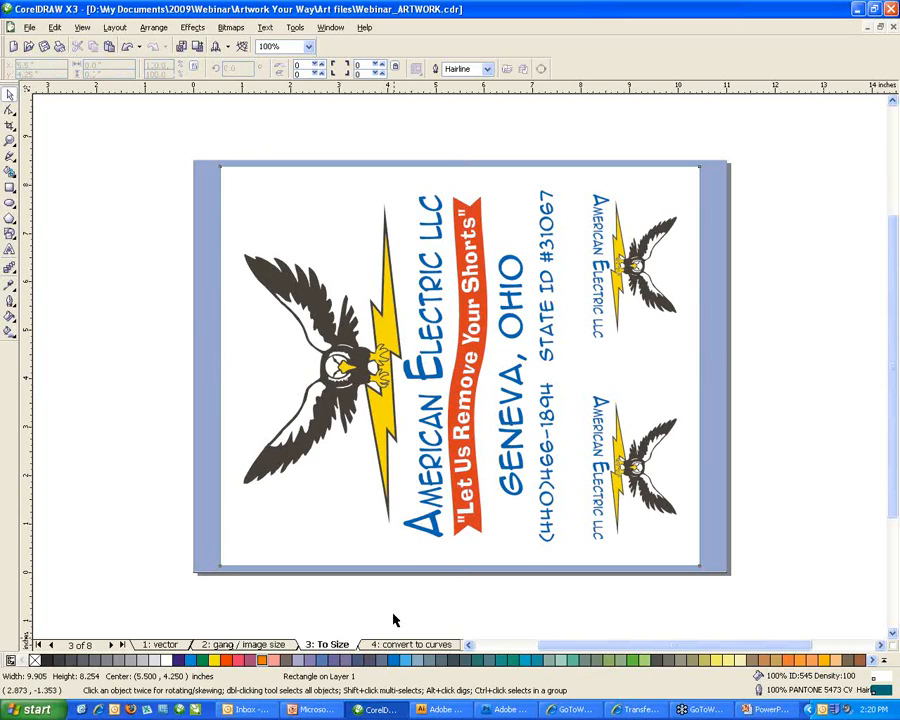
{"action": "left_click", "coordinate": [260, 644]}
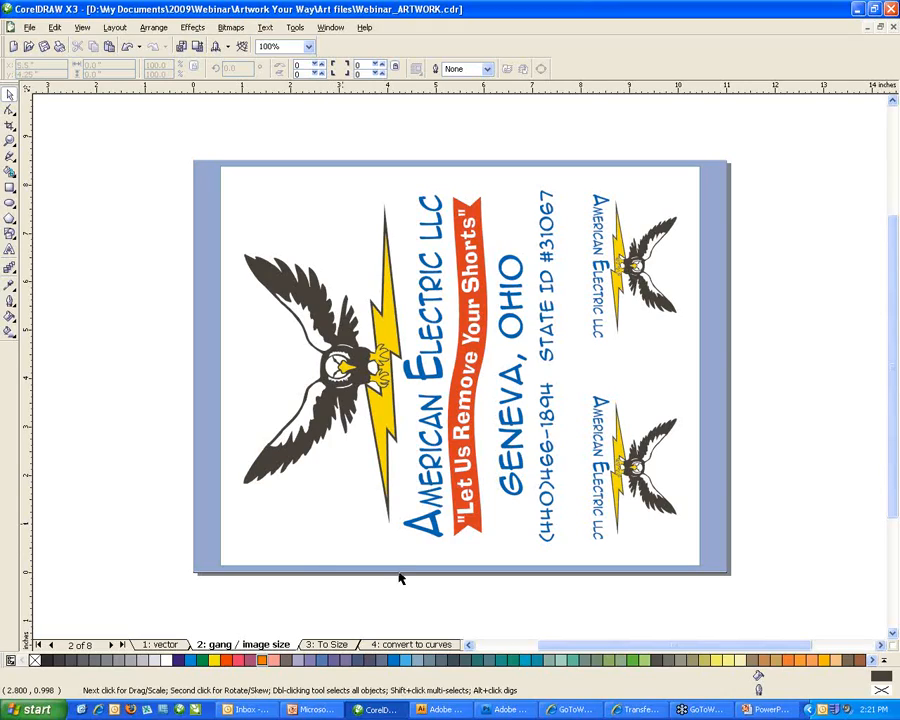
{"action": "left_click", "coordinate": [327, 646]}
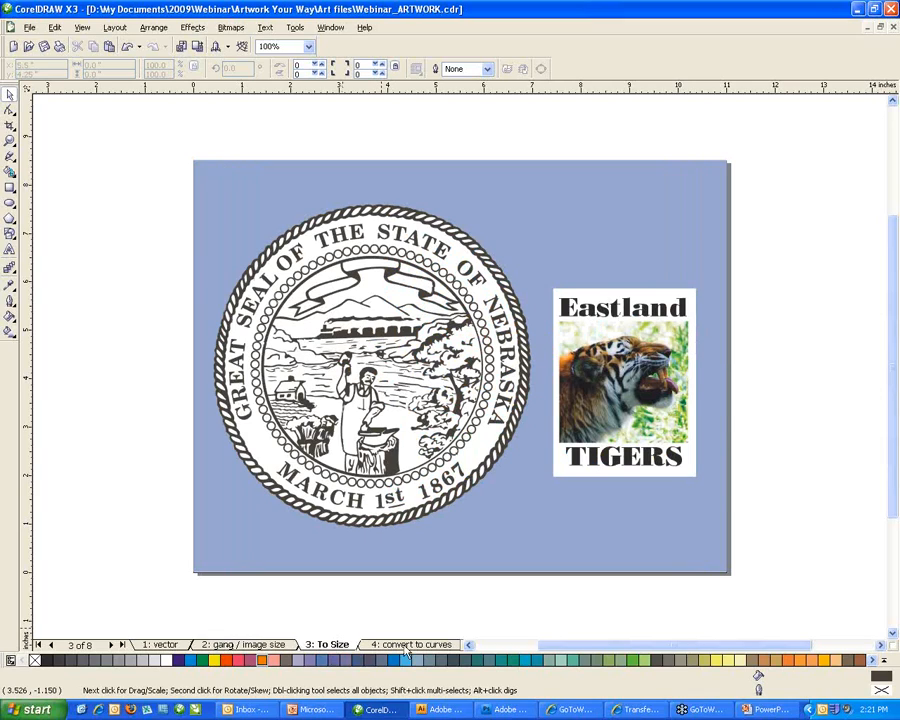
Shrink the Nebraska seal to about a third of its size, then trial an enlargement and undo it.
{"action": "left_click", "coordinate": [358, 484]}
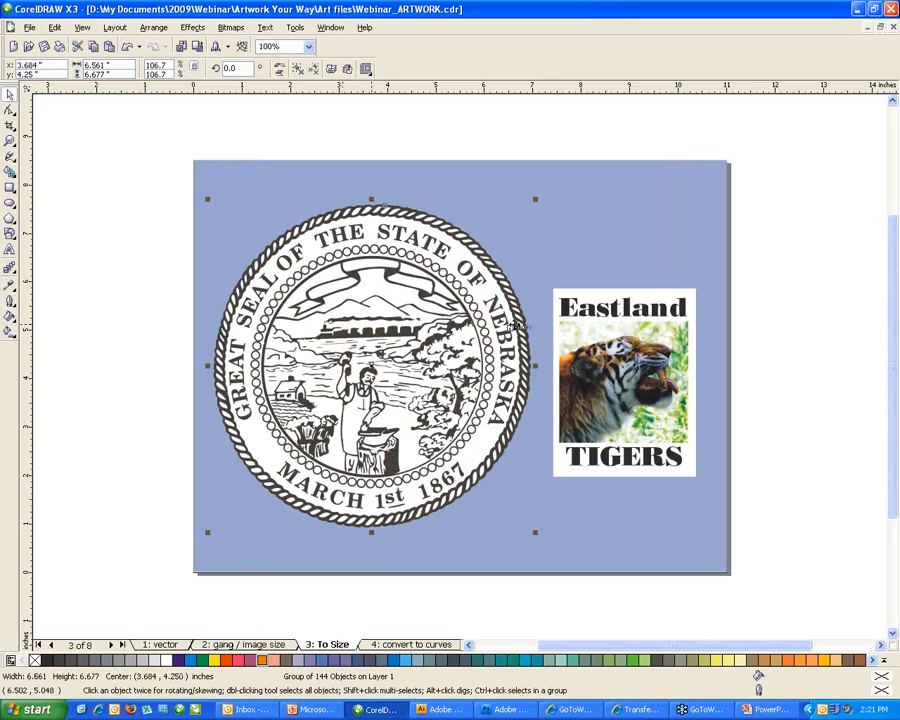
{"action": "left_click_drag", "start_coordinate": [535, 199], "coordinate": [425, 322]}
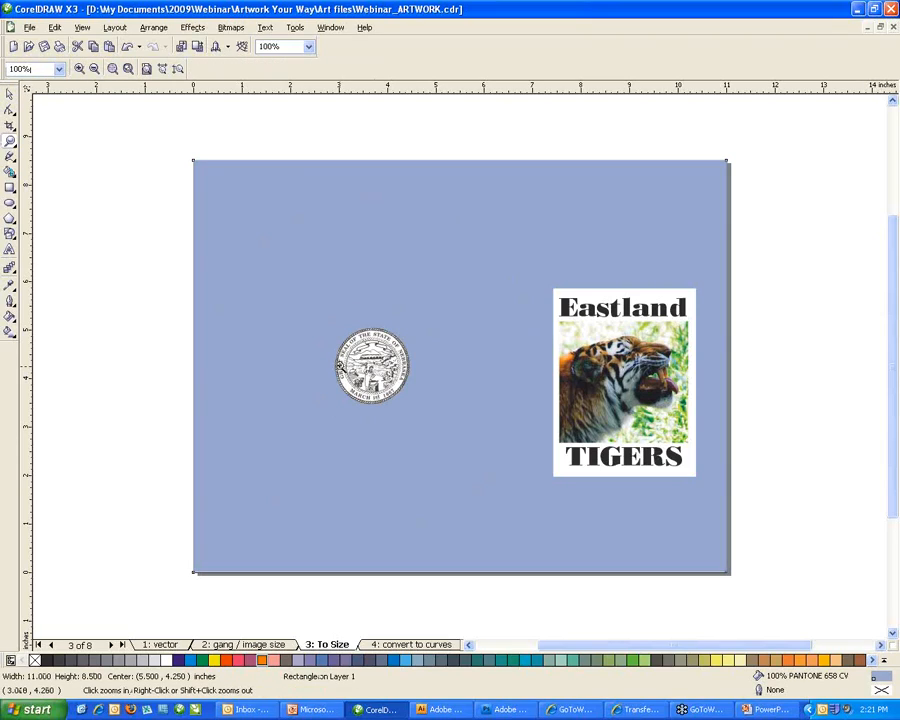
{"action": "left_click", "coordinate": [10, 95]}
{"action": "left_click", "coordinate": [10, 95]}
{"action": "left_click", "coordinate": [375, 342]}
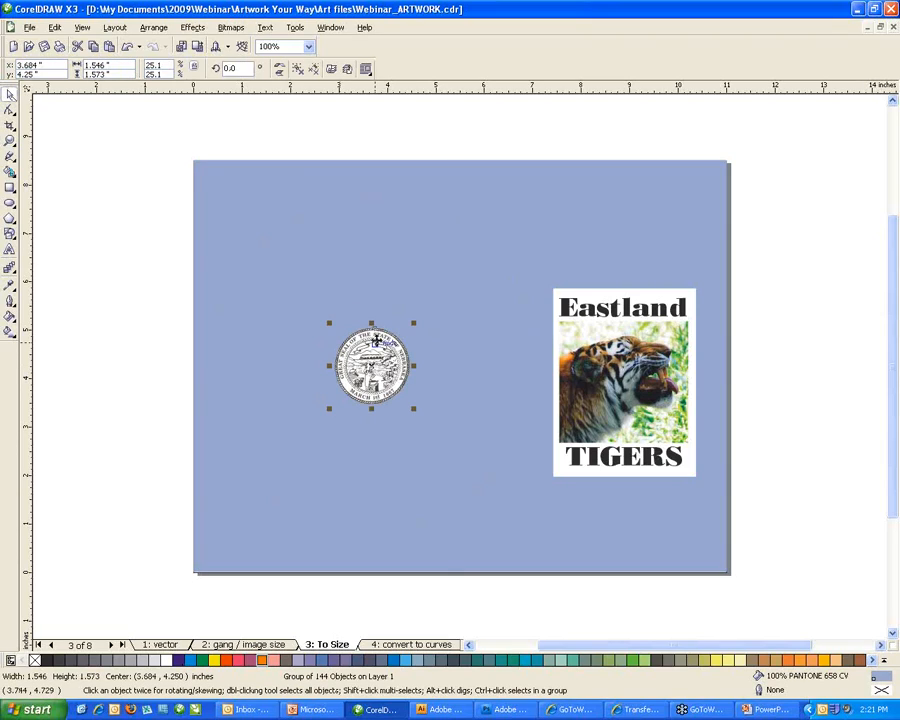
{"action": "left_click_drag", "start_coordinate": [413, 323], "coordinate": [501, 243]}
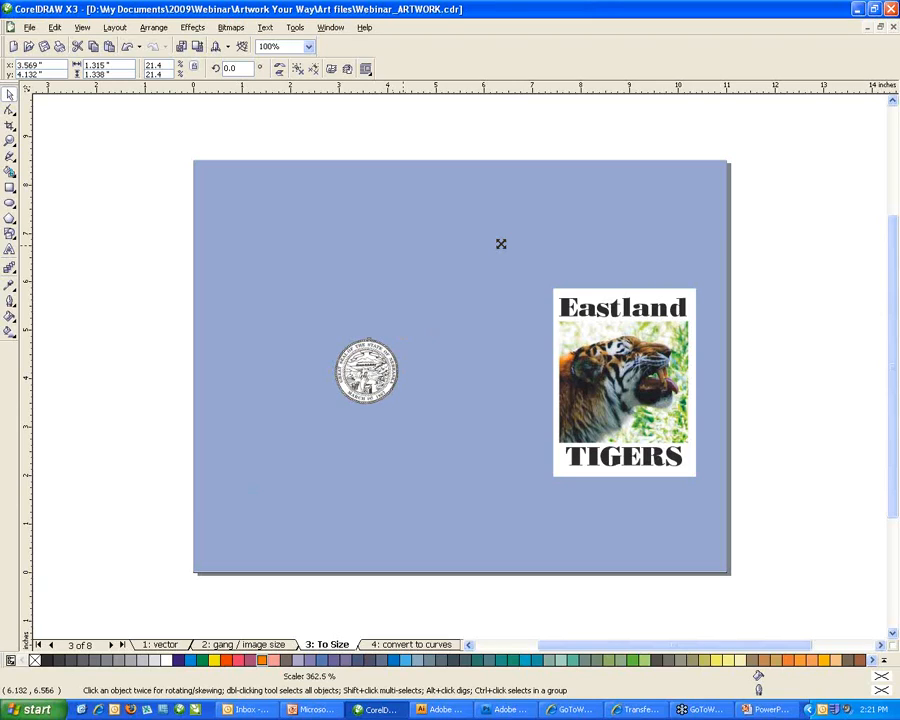
{"action": "left_click_drag", "start_coordinate": [501, 243], "coordinate": [516, 243]}
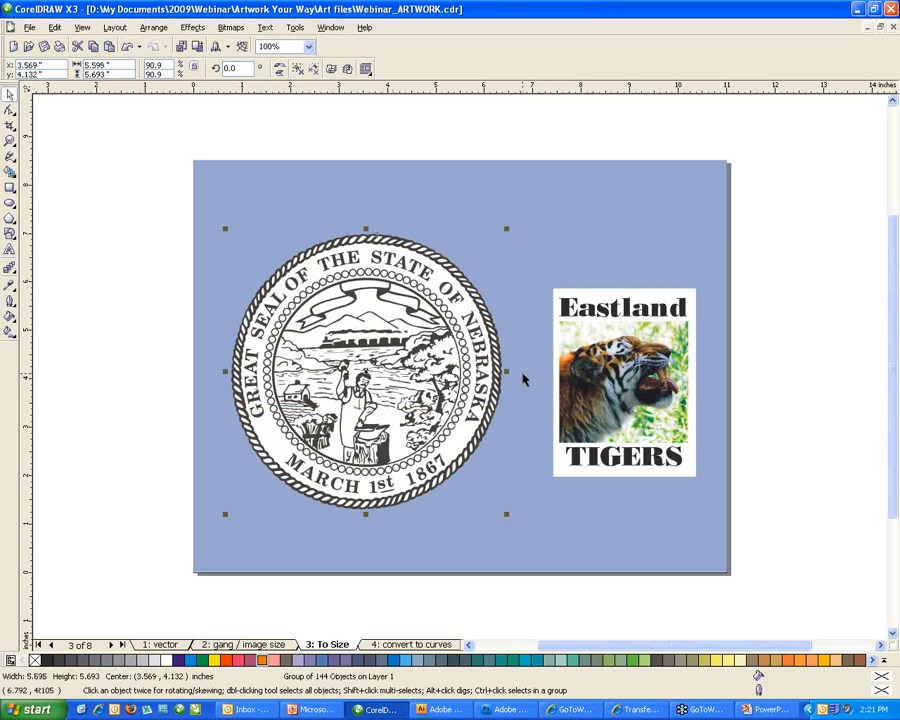
{"action": "key", "text": "ctrl+z"}
Trial enlarging the tiger photo and the whole Eastland Tigers panel, undoing each to keep 2.949 x 3.89 in.
{"action": "left_click", "coordinate": [477, 323]}
{"action": "left_click", "coordinate": [771, 375]}
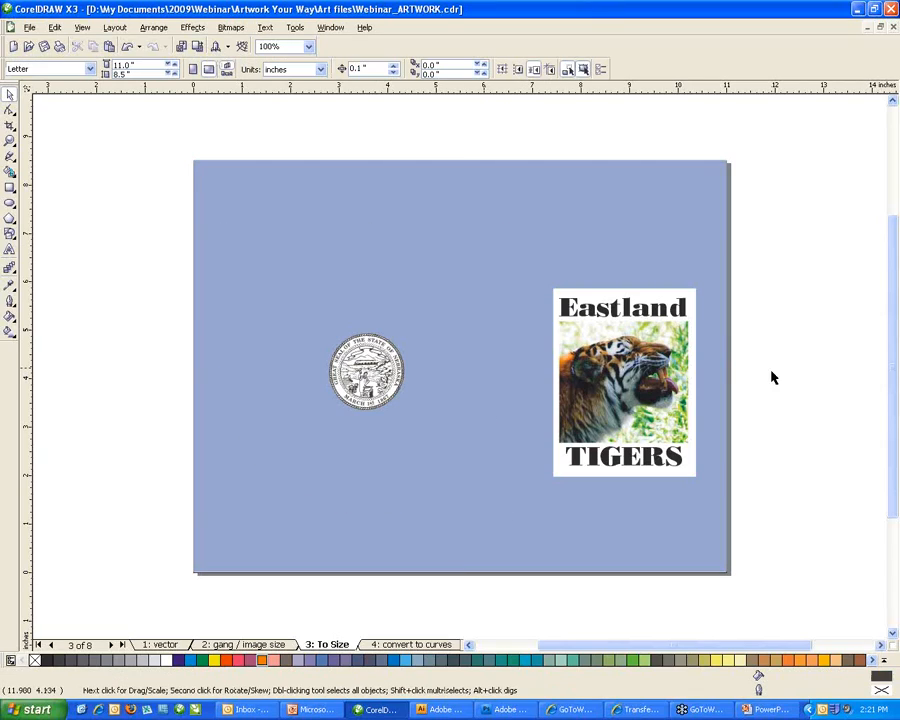
{"action": "left_click", "coordinate": [662, 362]}
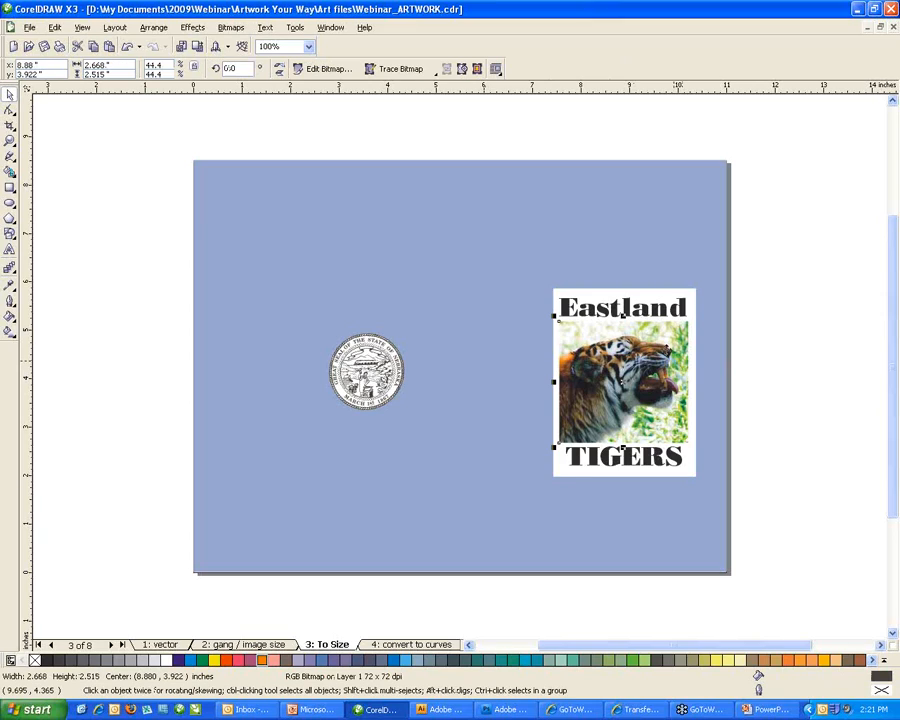
{"action": "left_click_drag", "start_coordinate": [622, 316], "coordinate": [770, 272]}
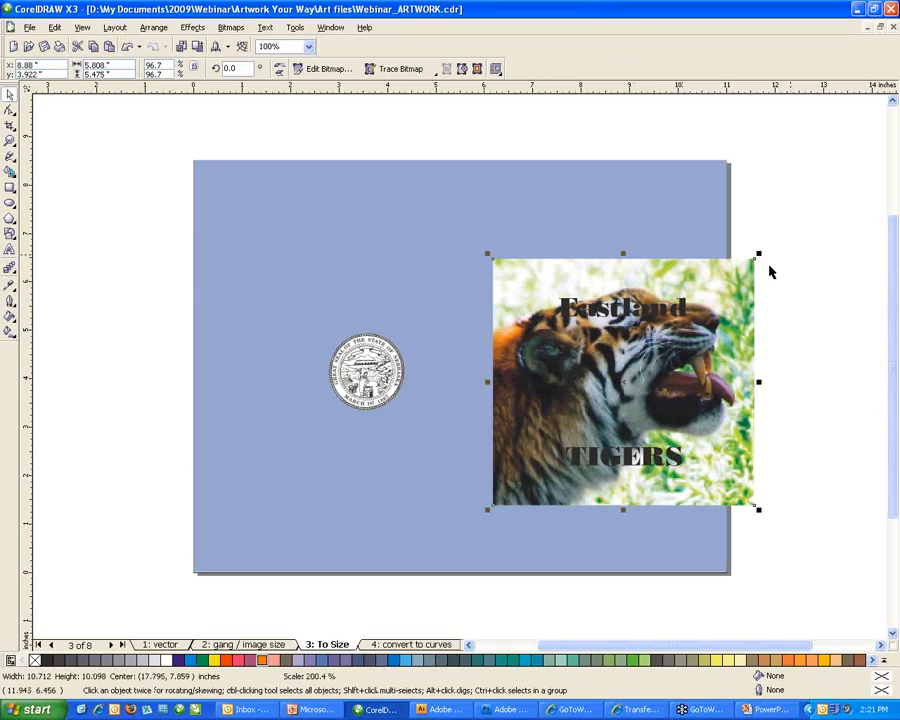
{"action": "key", "text": "ctrl+z"}
{"action": "mouse_move", "coordinate": [493, 255]}
{"action": "left_mouse_down"}
{"action": "mouse_move", "coordinate": [763, 503]}
{"action": "mouse_move", "coordinate": [509, 256]}
{"action": "left_mouse_up"}
{"action": "key", "text": "Escape"}
{"action": "left_click_drag", "start_coordinate": [697, 287], "coordinate": [811, 204]}
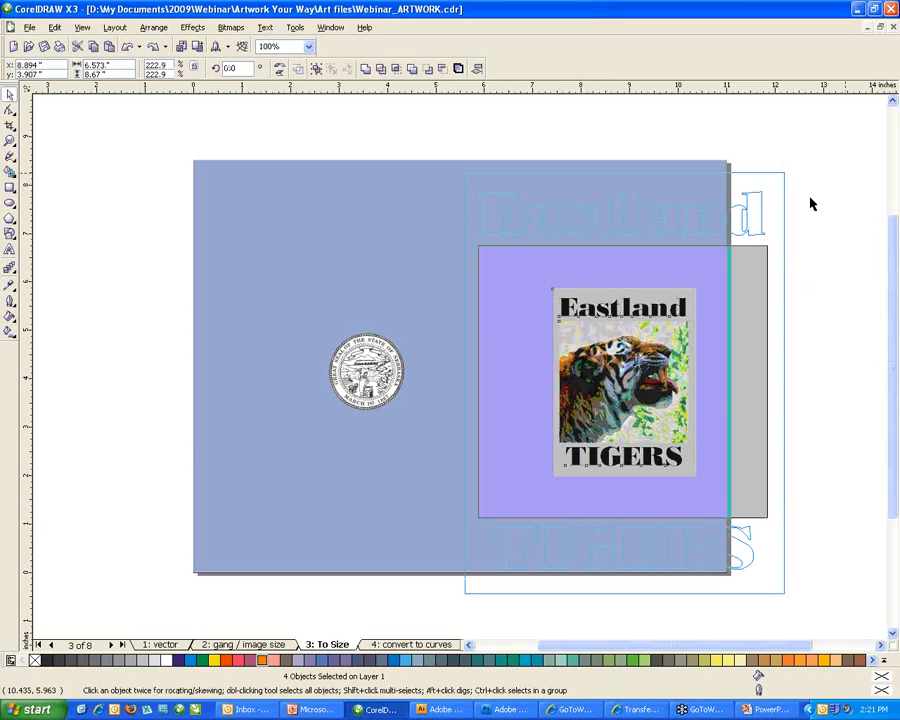
{"action": "left_click_drag", "start_coordinate": [811, 204], "coordinate": [811, 204]}
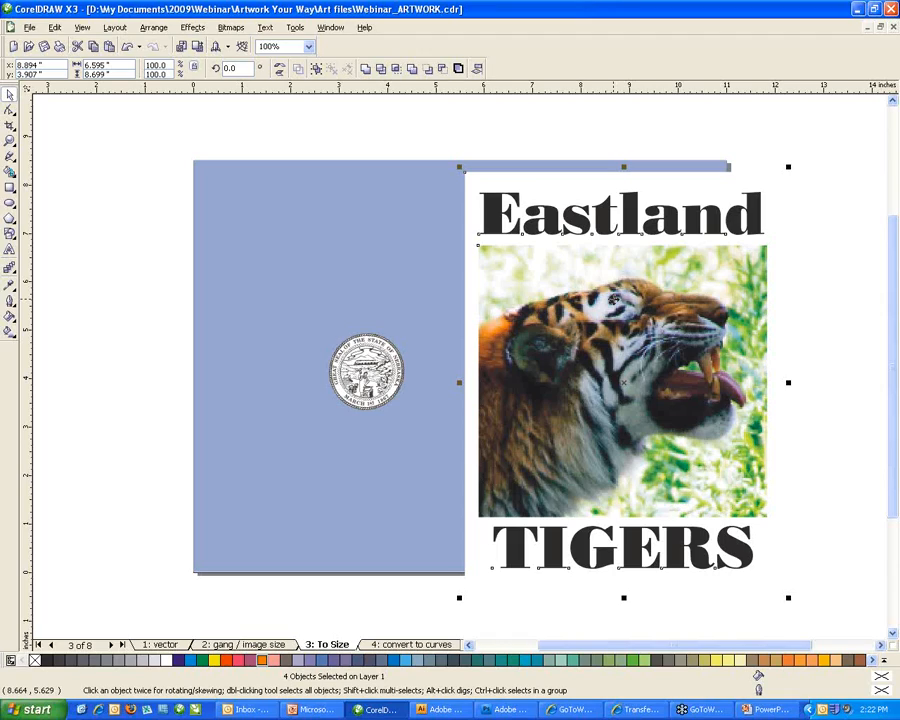
{"action": "key", "text": "ctrl+z"}
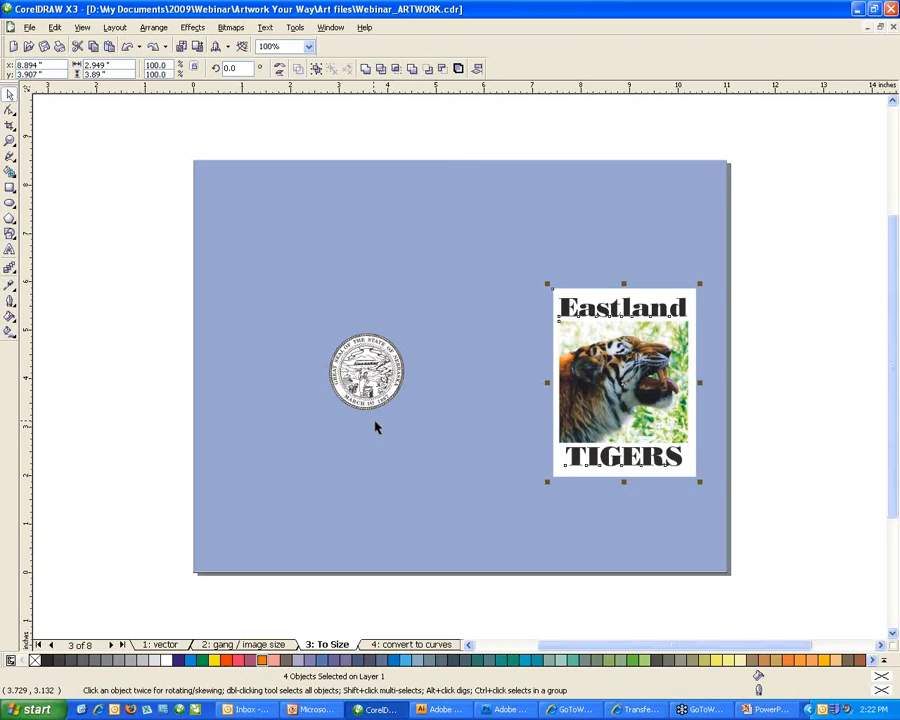
Open page '4: convert to curves' and check the font of the lower ENTERPRISES text.
{"action": "left_click", "coordinate": [385, 646]}
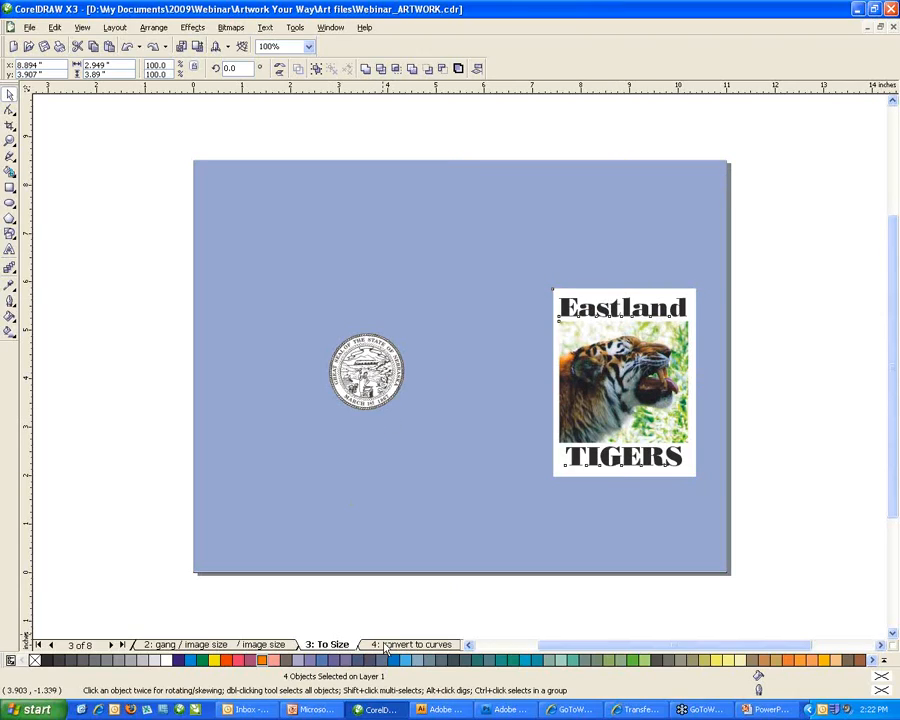
{"action": "left_click", "coordinate": [385, 646]}
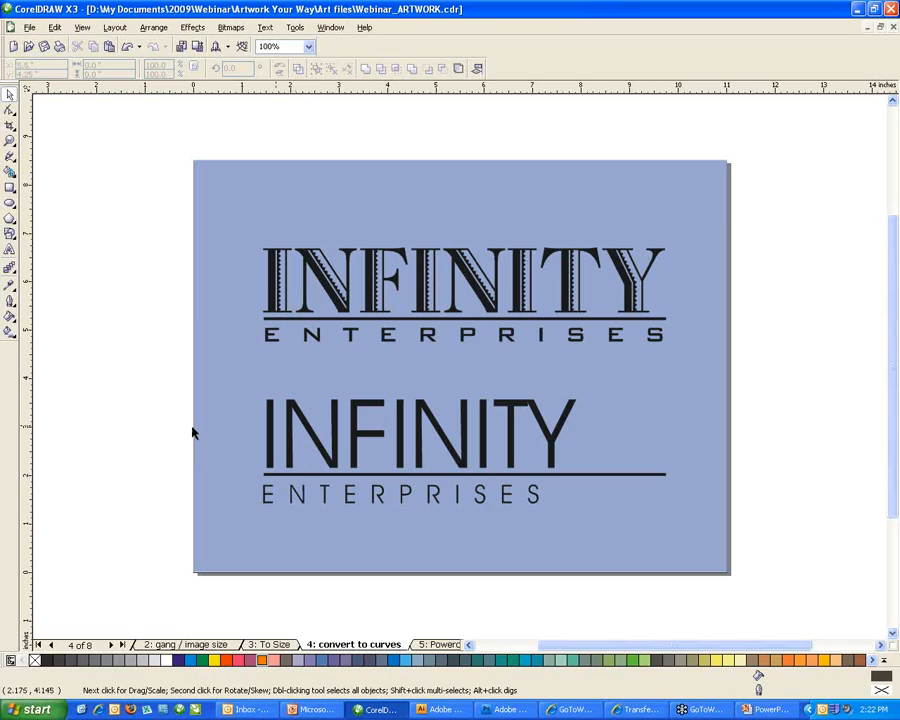
{"action": "left_click", "coordinate": [313, 430]}
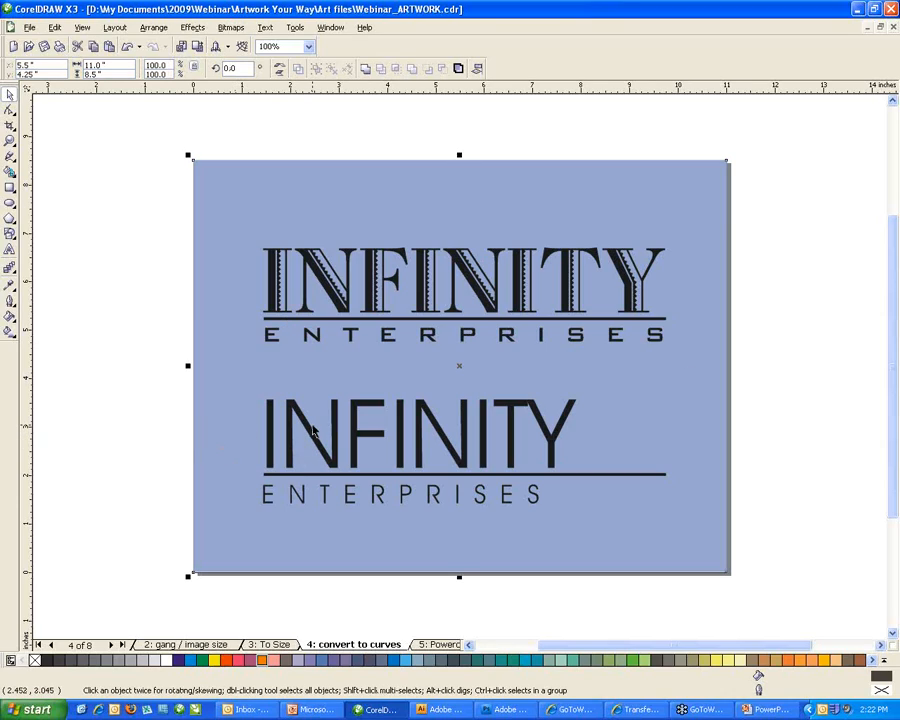
{"action": "left_click", "coordinate": [303, 481]}
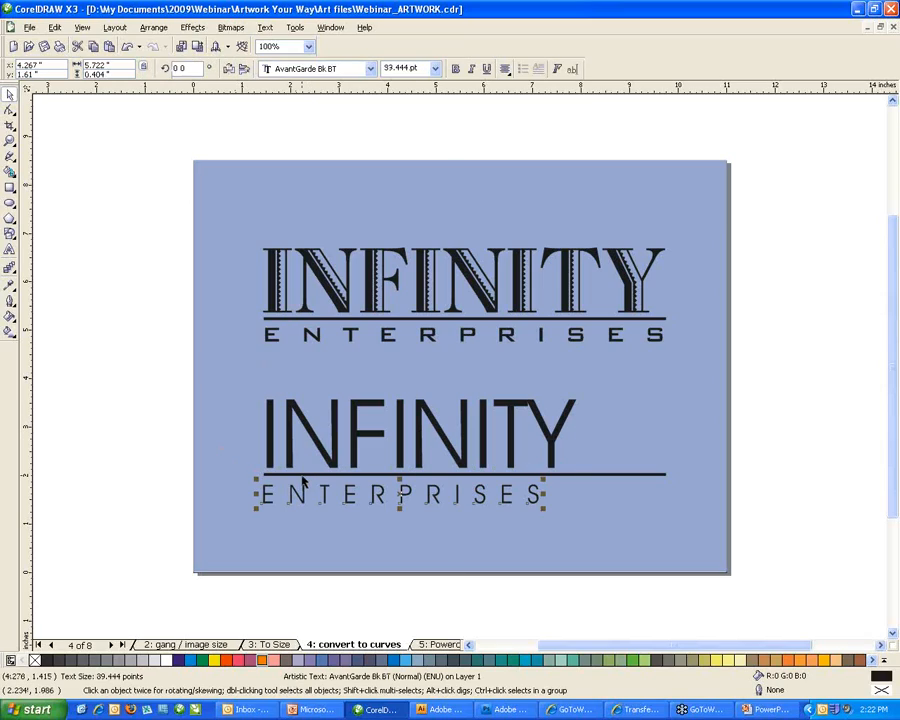
{"action": "left_click", "coordinate": [303, 475]}
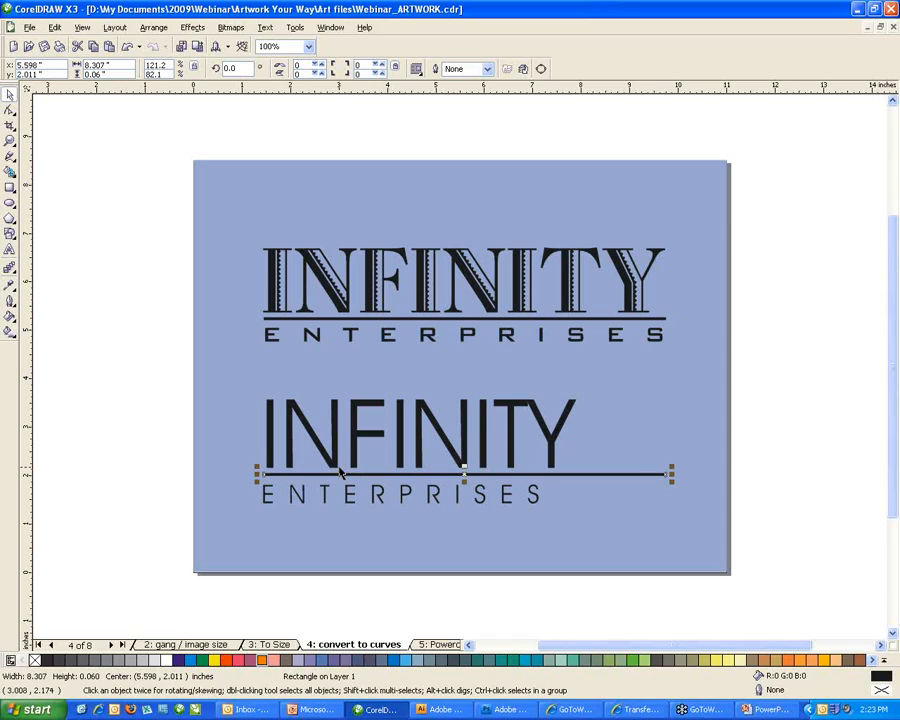
Convert the upper INFINITY text to curves with Arrange > Convert To Curves.
{"action": "left_click", "coordinate": [327, 292]}
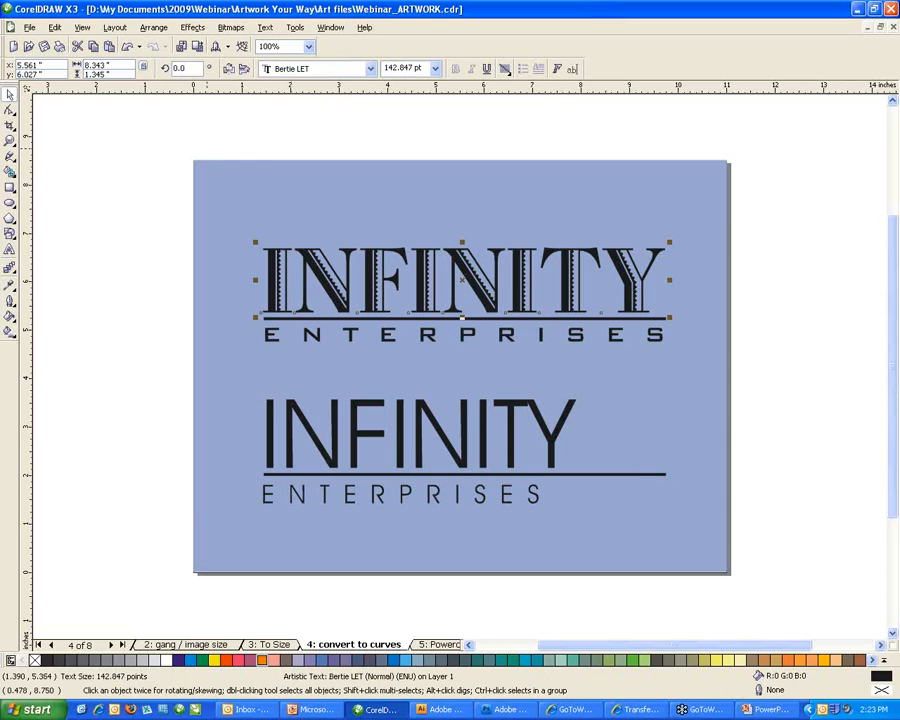
{"action": "left_click", "coordinate": [153, 28]}
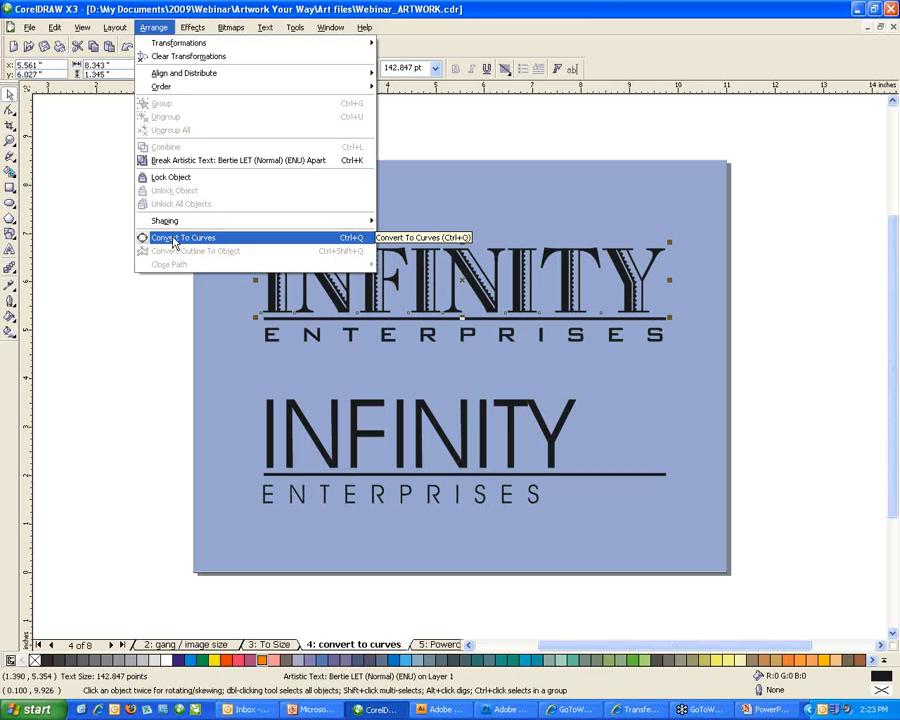
{"action": "left_click", "coordinate": [173, 242]}
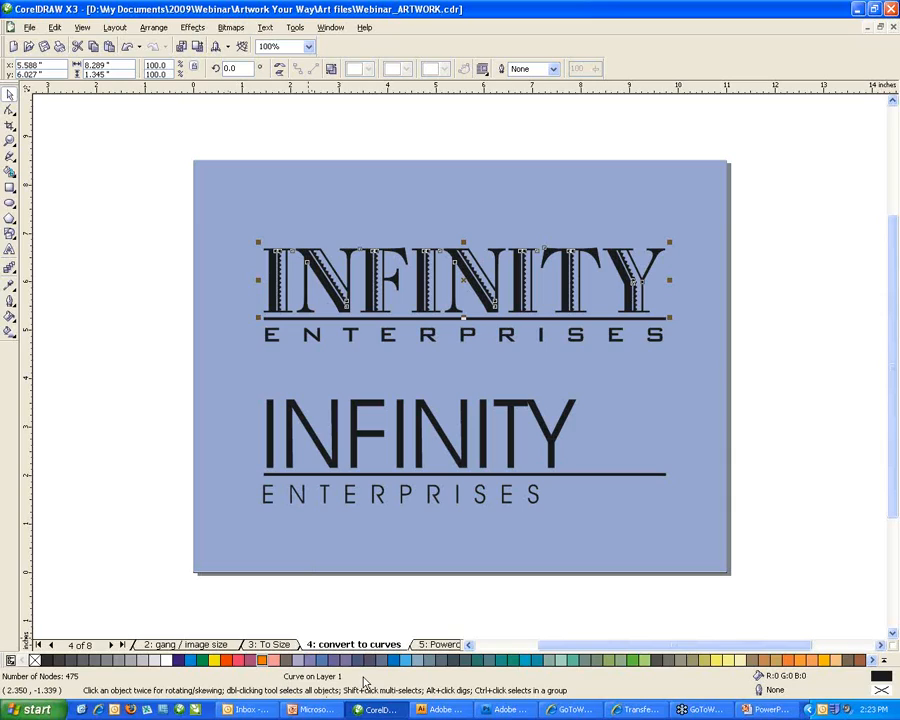
Convert the upper ENTERPRISES text to curves and confirm the lower INFINITY is still live text.
{"action": "left_click", "coordinate": [269, 341]}
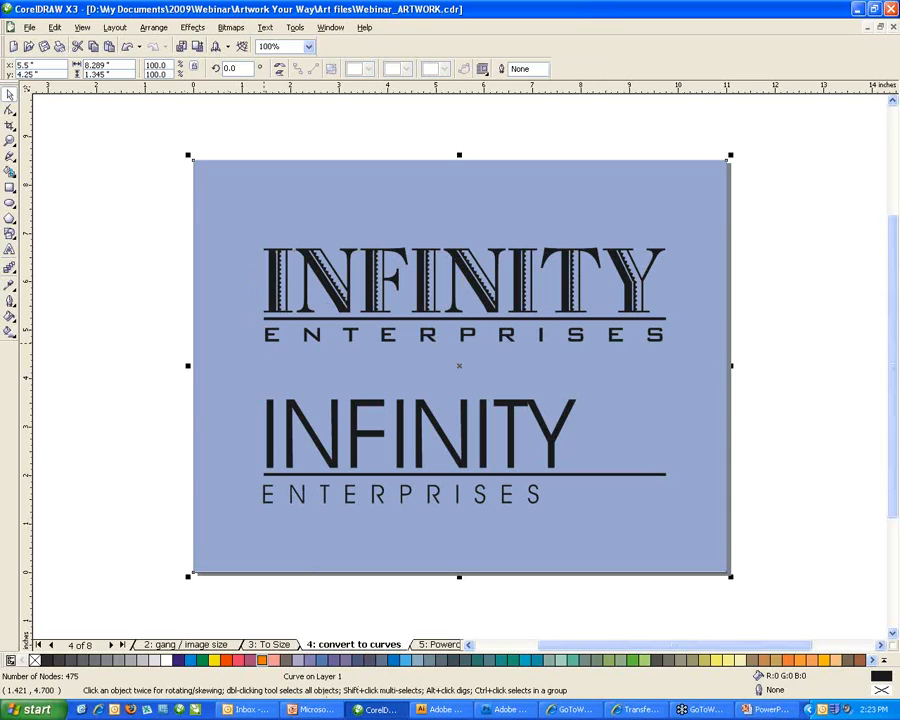
{"action": "left_click", "coordinate": [269, 341]}
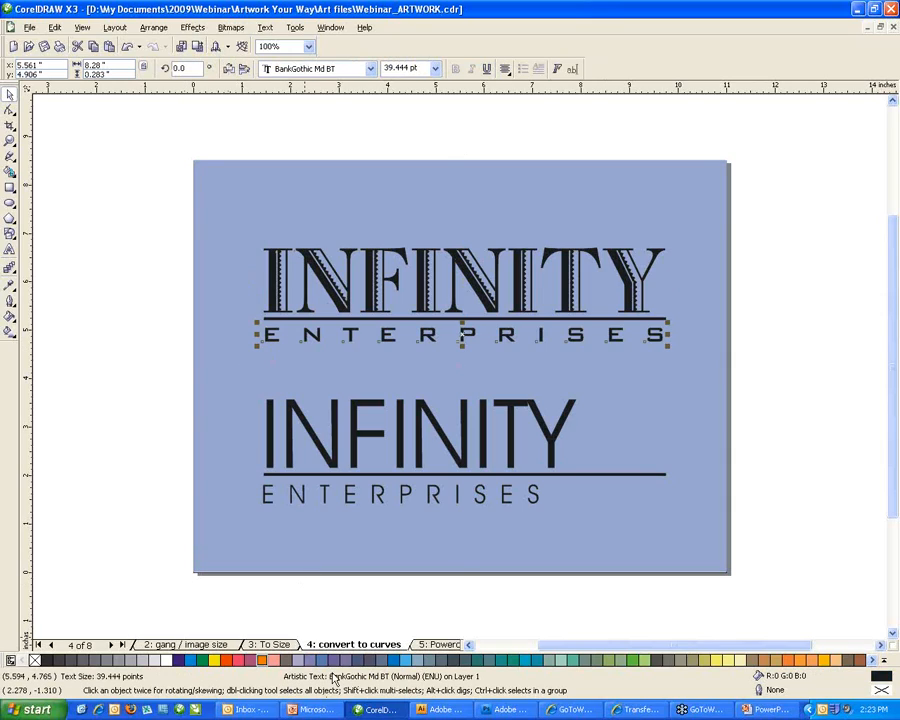
{"action": "left_click", "coordinate": [149, 28]}
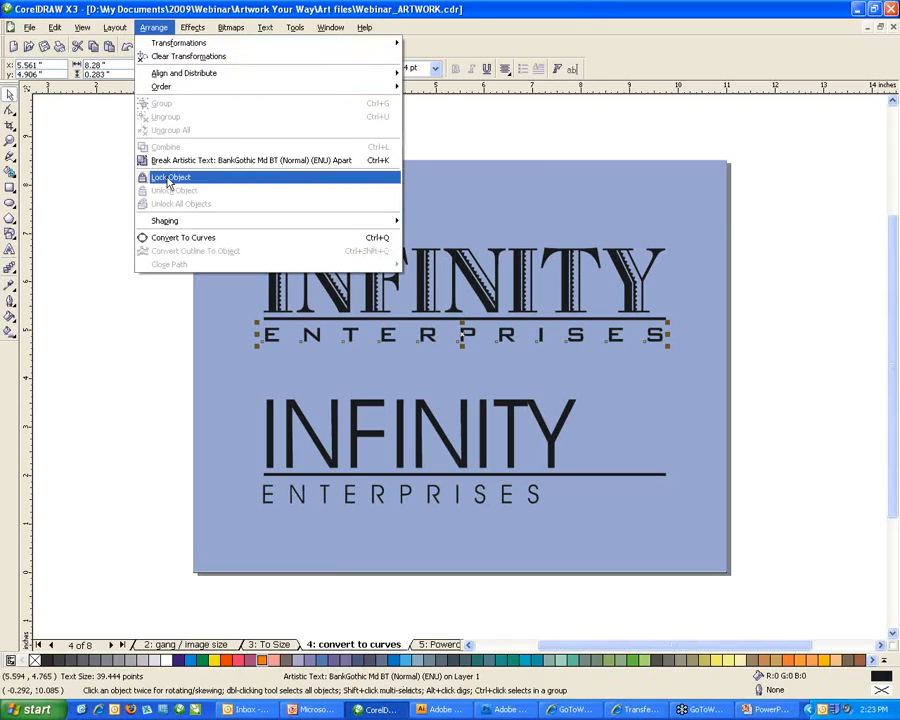
{"action": "left_click", "coordinate": [181, 239]}
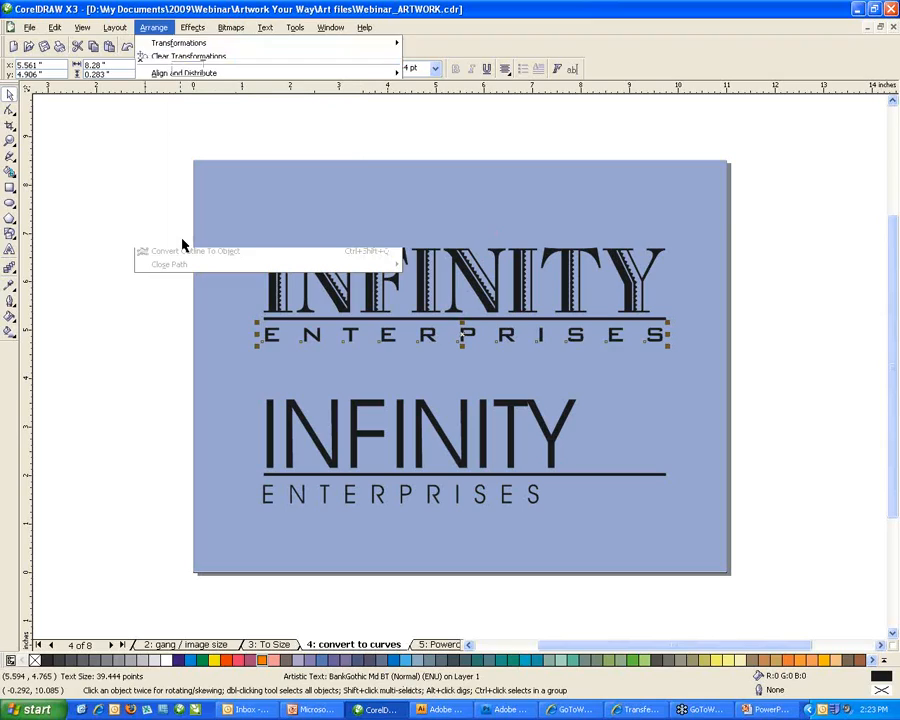
{"action": "left_click", "coordinate": [204, 273]}
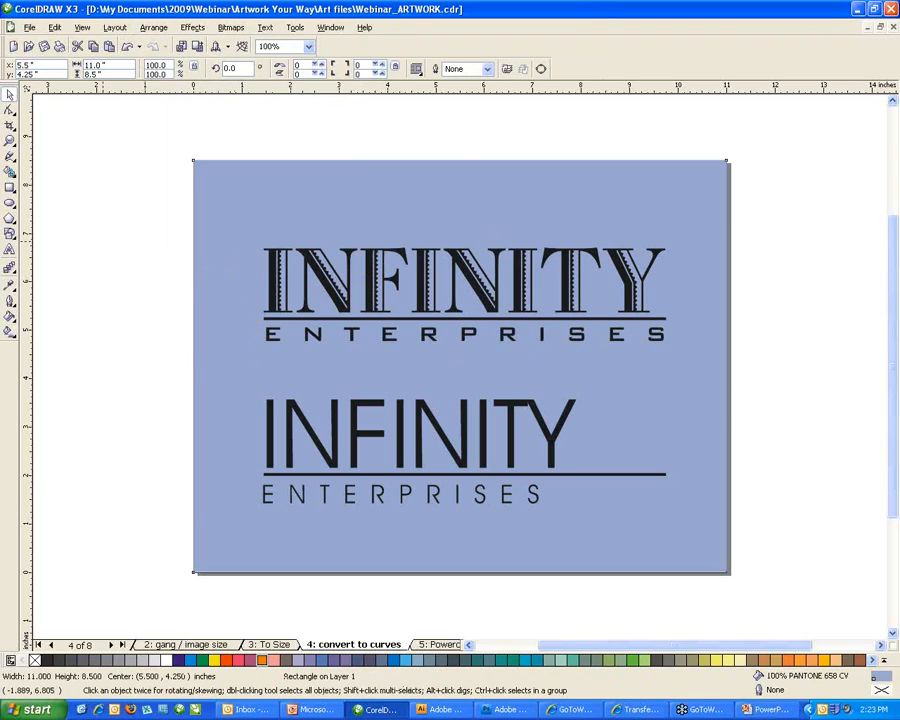
{"action": "left_click", "coordinate": [165, 246]}
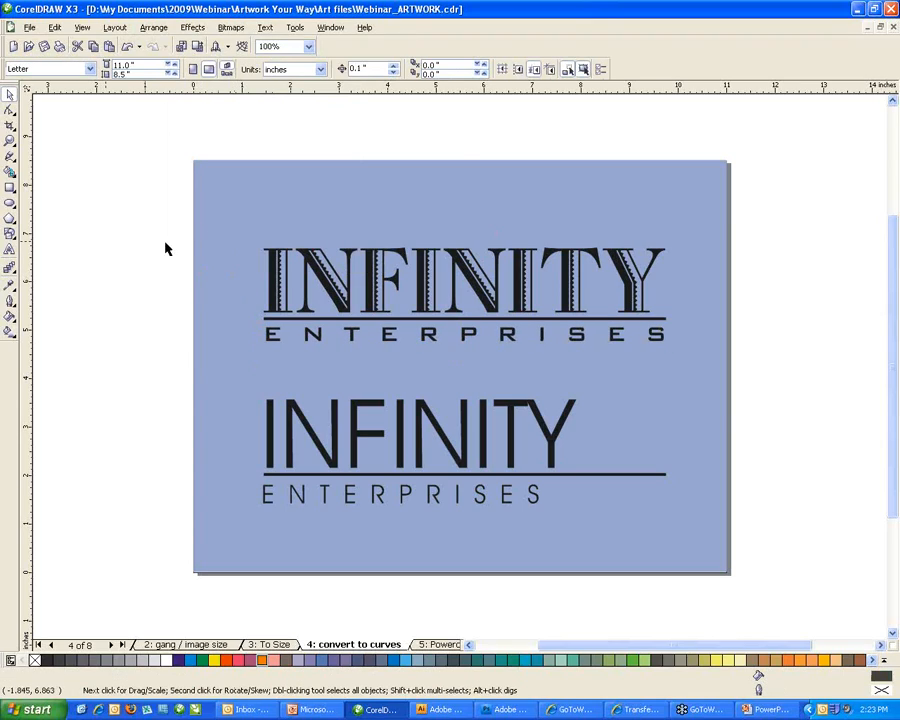
{"action": "left_click", "coordinate": [466, 440]}
{"action": "left_click", "coordinate": [714, 400]}
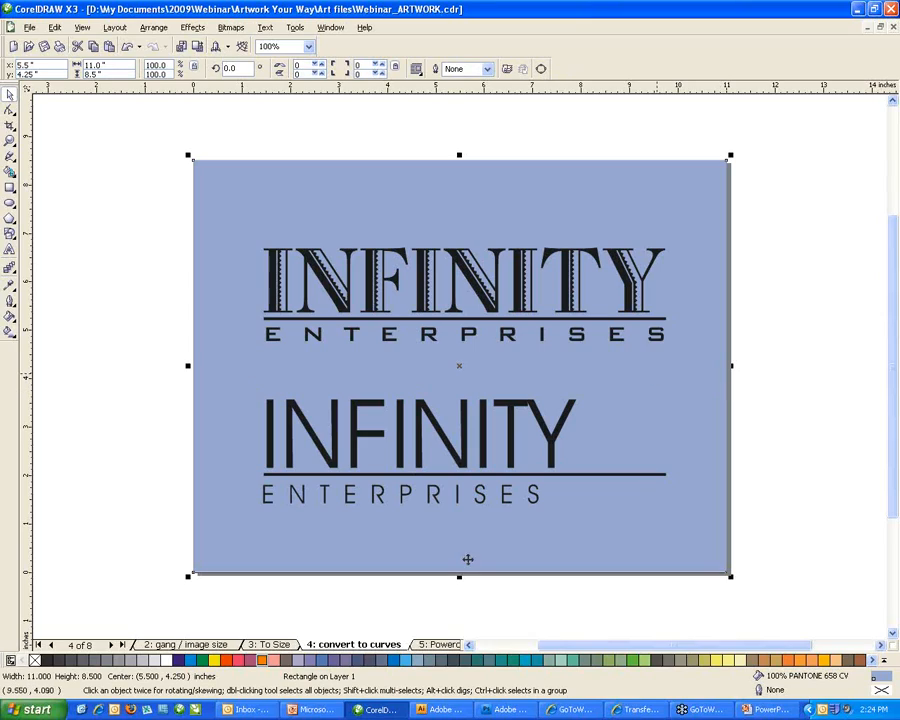
On page '6: Powerclip', select the tiger-stripe group and shift it slightly.
{"action": "left_click", "coordinate": [437, 645]}
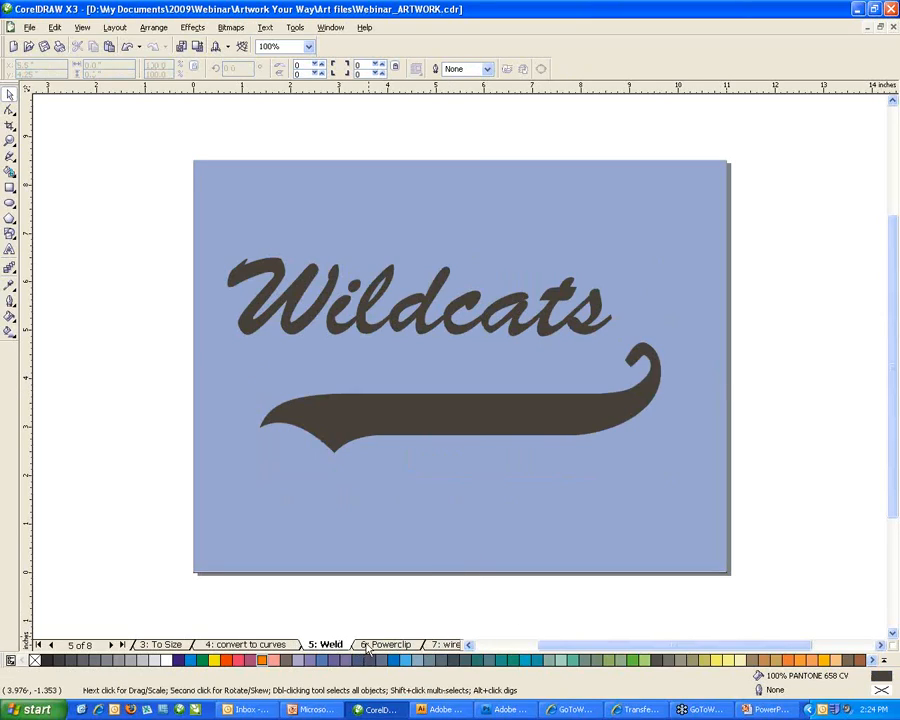
{"action": "left_click", "coordinate": [385, 645]}
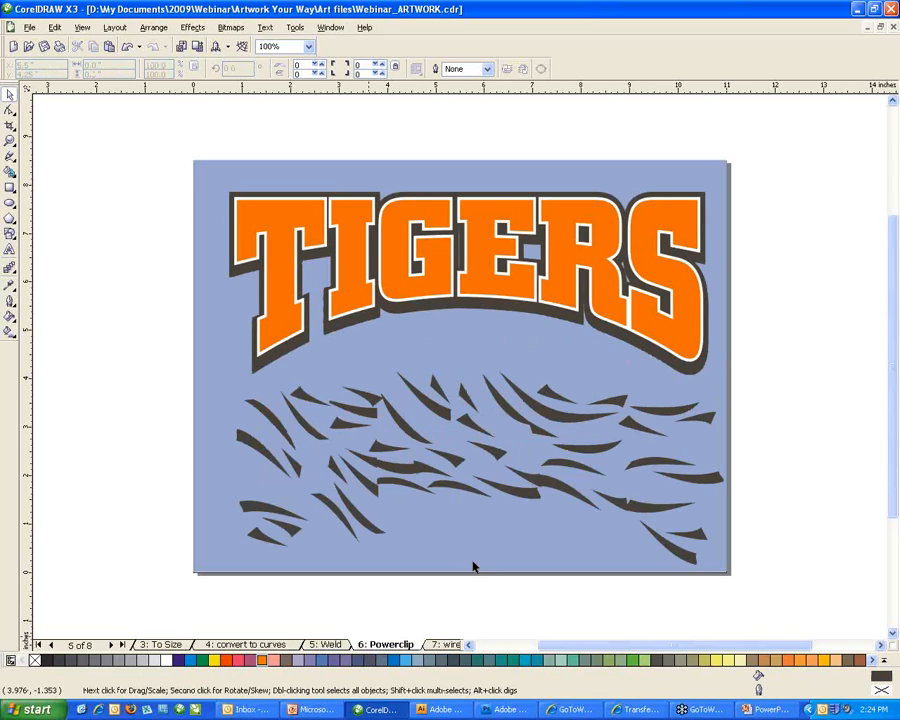
{"action": "left_click", "coordinate": [466, 491]}
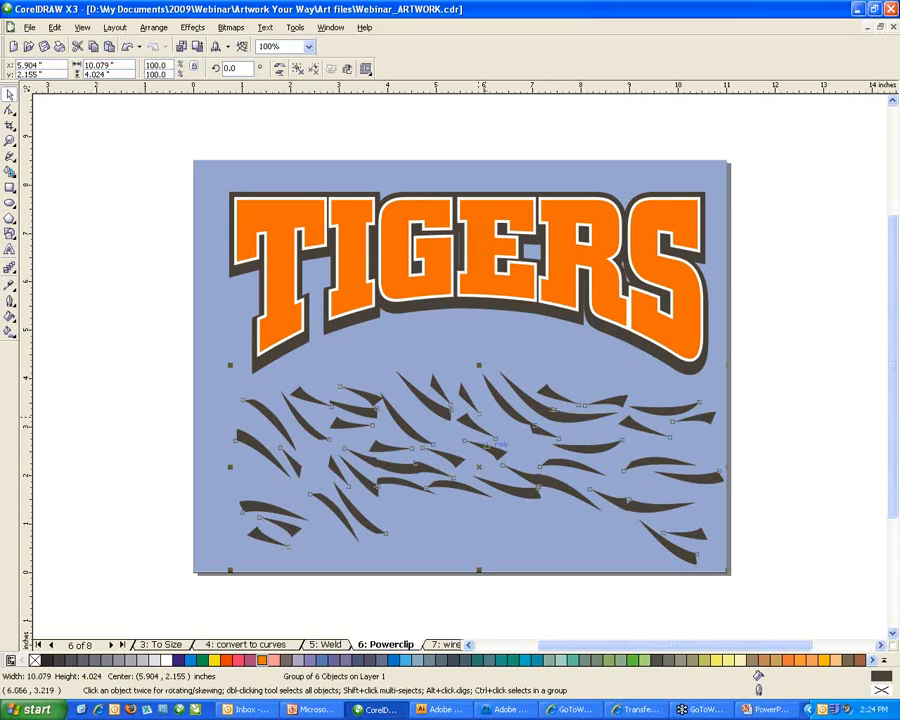
{"action": "mouse_move", "coordinate": [497, 491]}
{"action": "left_mouse_down"}
{"action": "mouse_move", "coordinate": [497, 415]}
{"action": "mouse_move", "coordinate": [473, 280]}
{"action": "mouse_move", "coordinate": [498, 506]}
{"action": "left_mouse_up"}
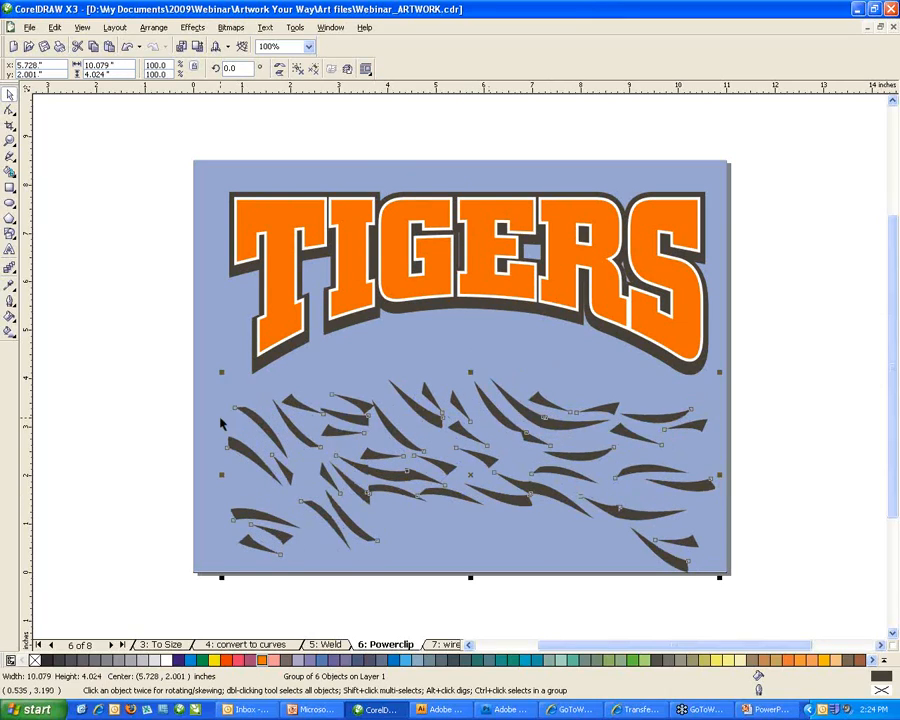
{"action": "left_click", "coordinate": [349, 360]}
{"action": "left_click", "coordinate": [361, 402]}
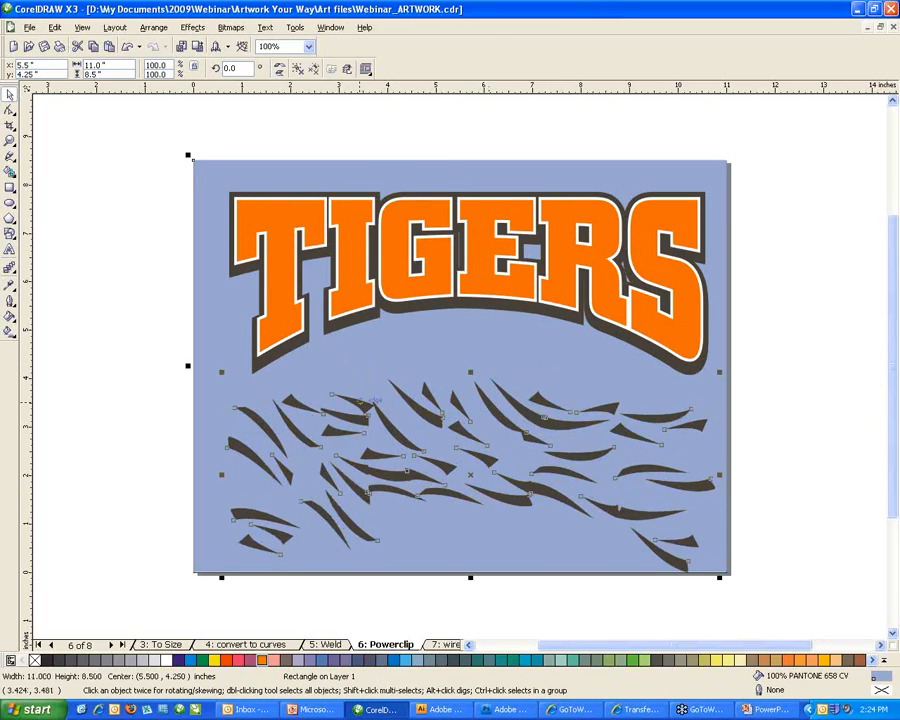
{"action": "left_click", "coordinate": [367, 401]}
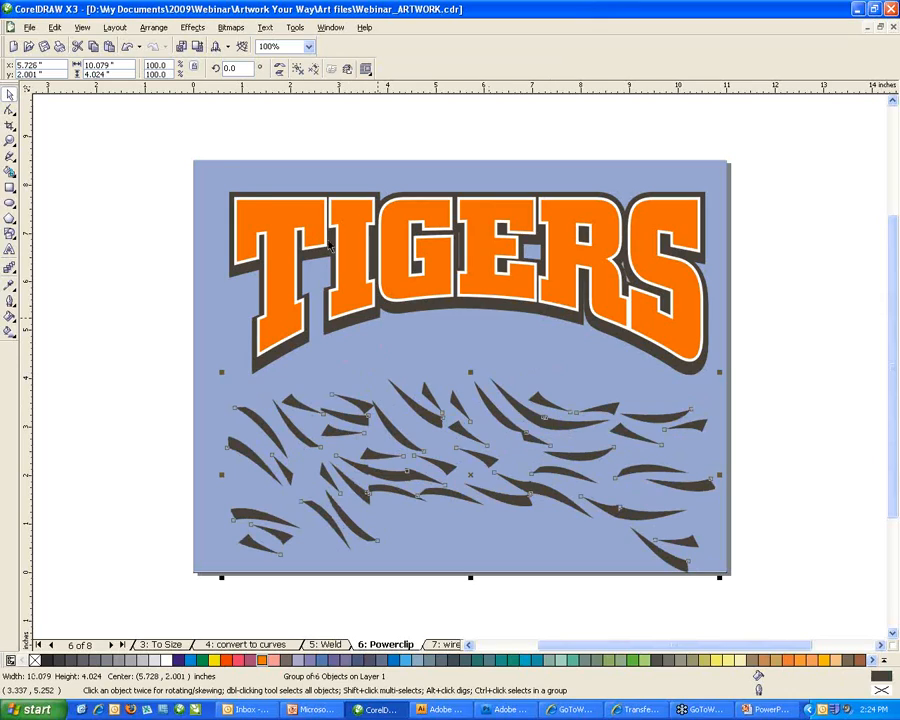
Place the stripes inside the TIGERS lettering with Effects > PowerClip > Place Inside Container.
{"action": "left_click", "coordinate": [188, 28]}
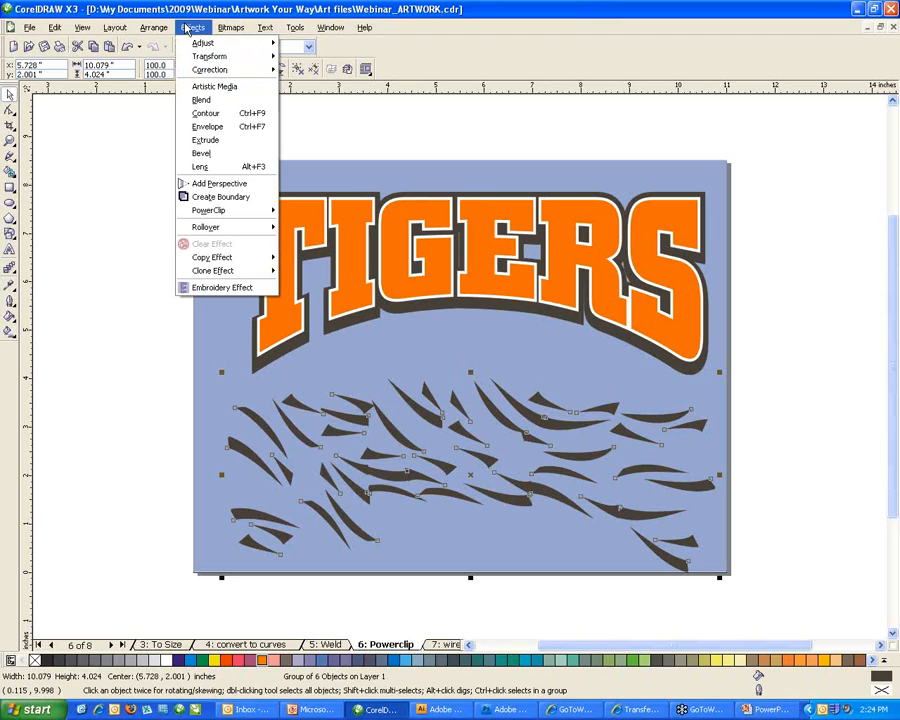
{"action": "mouse_move", "coordinate": [232, 218]}
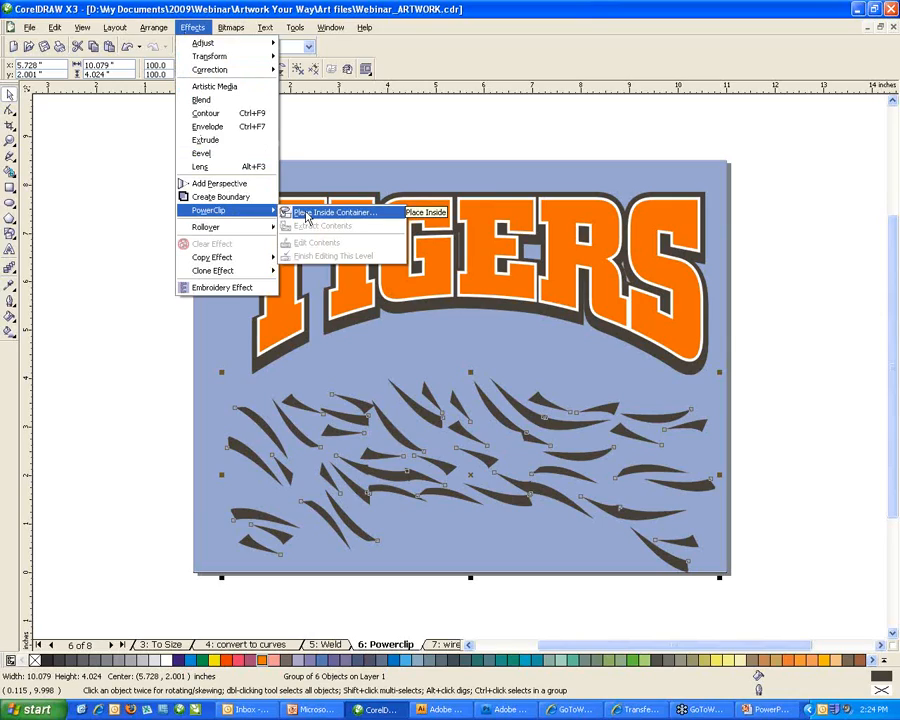
{"action": "left_click", "coordinate": [307, 213]}
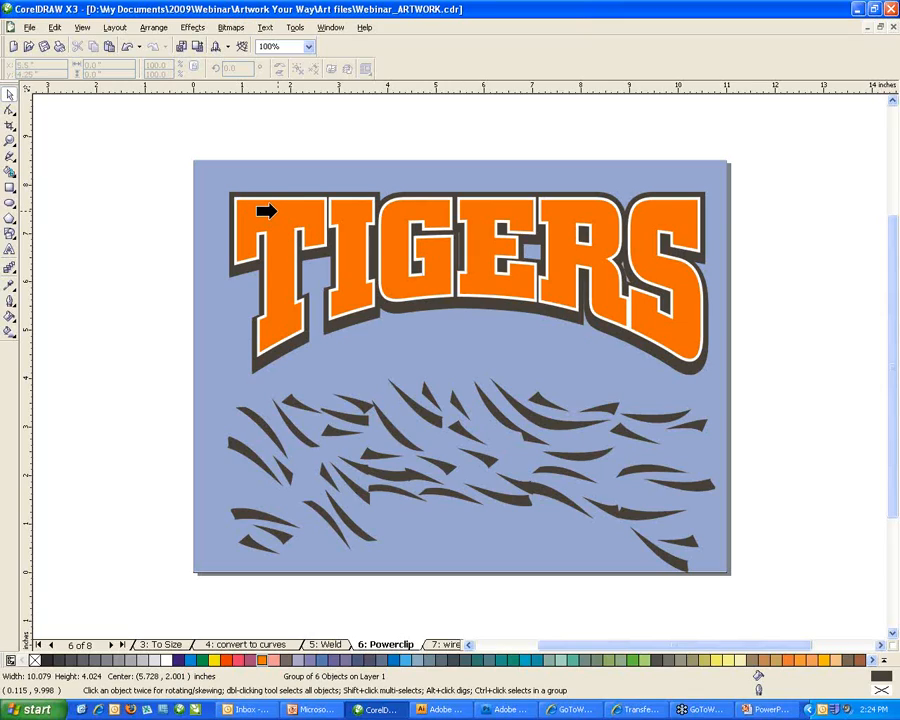
{"action": "left_click", "coordinate": [272, 259]}
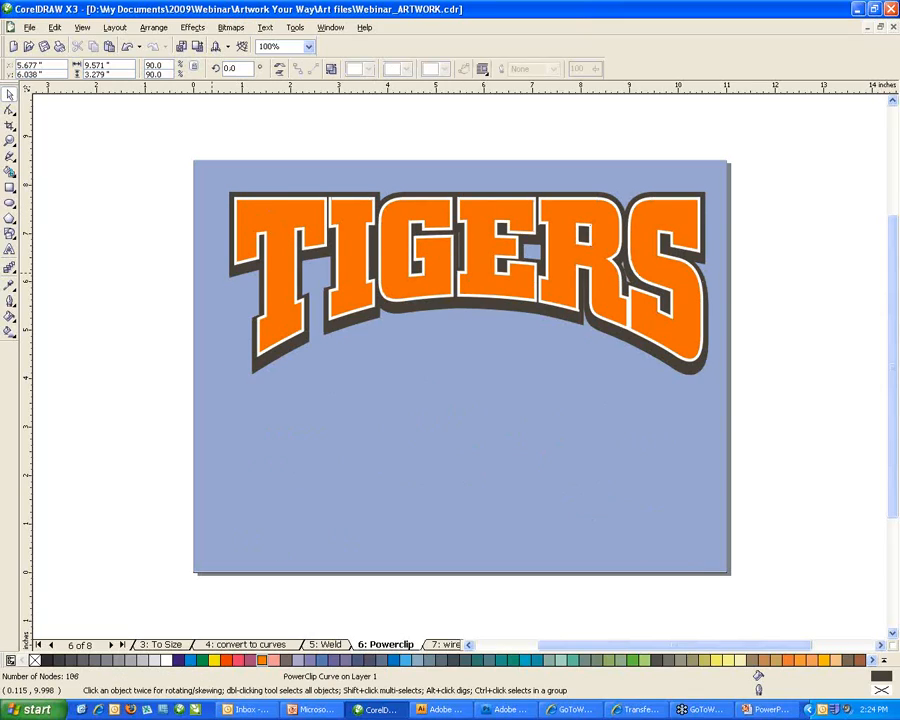
{"action": "left_click", "coordinate": [386, 369]}
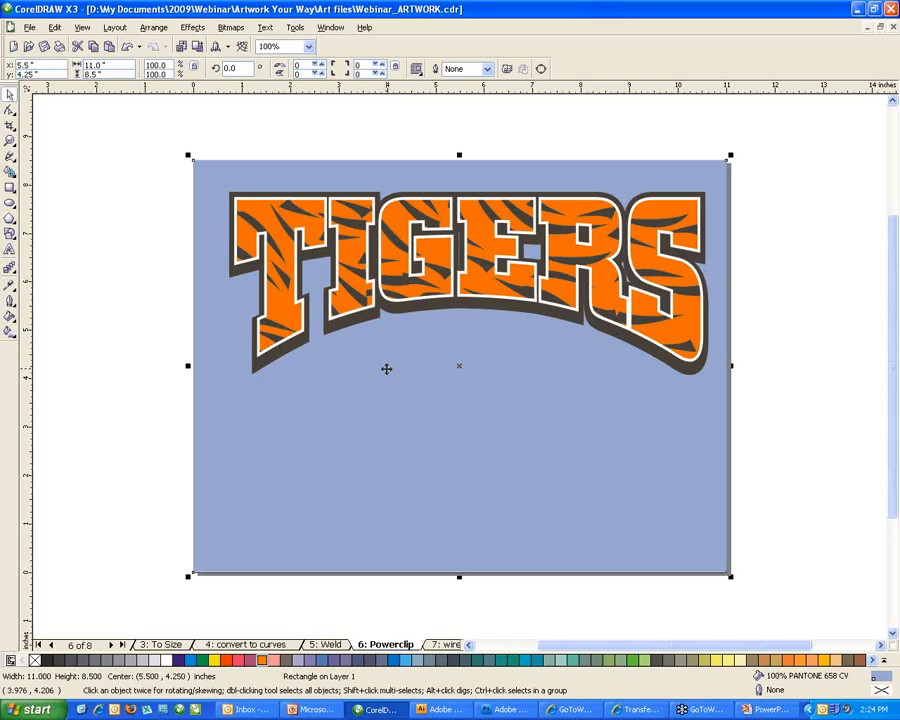
{"action": "double_click", "coordinate": [282, 263]}
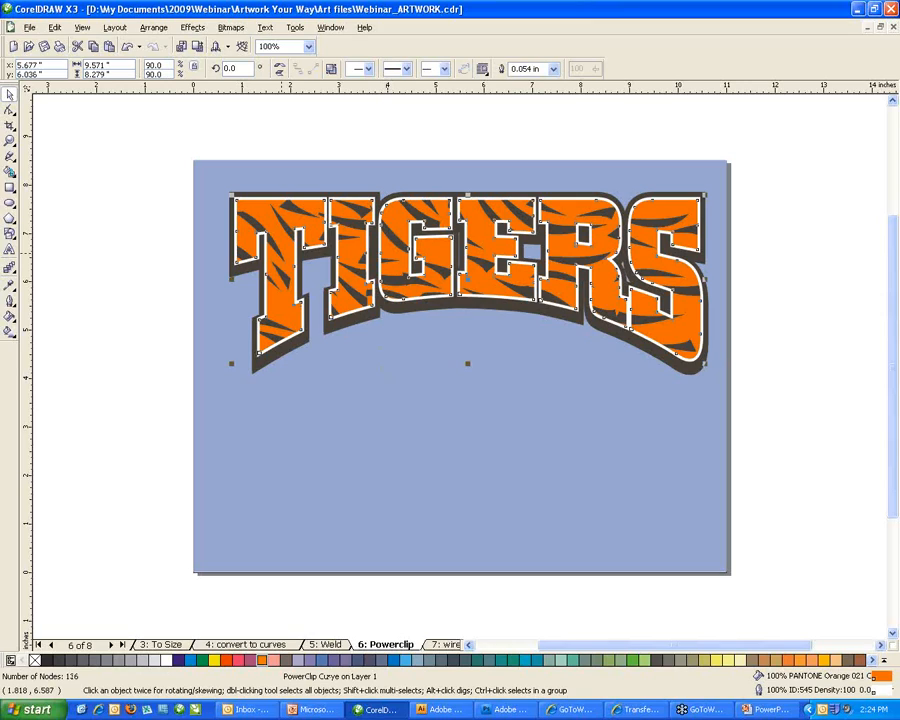
Edit the PowerClip contents and trial moving the stripe group, then undo the move.
{"action": "left_click", "coordinate": [281, 255], "text": "ctrl"}
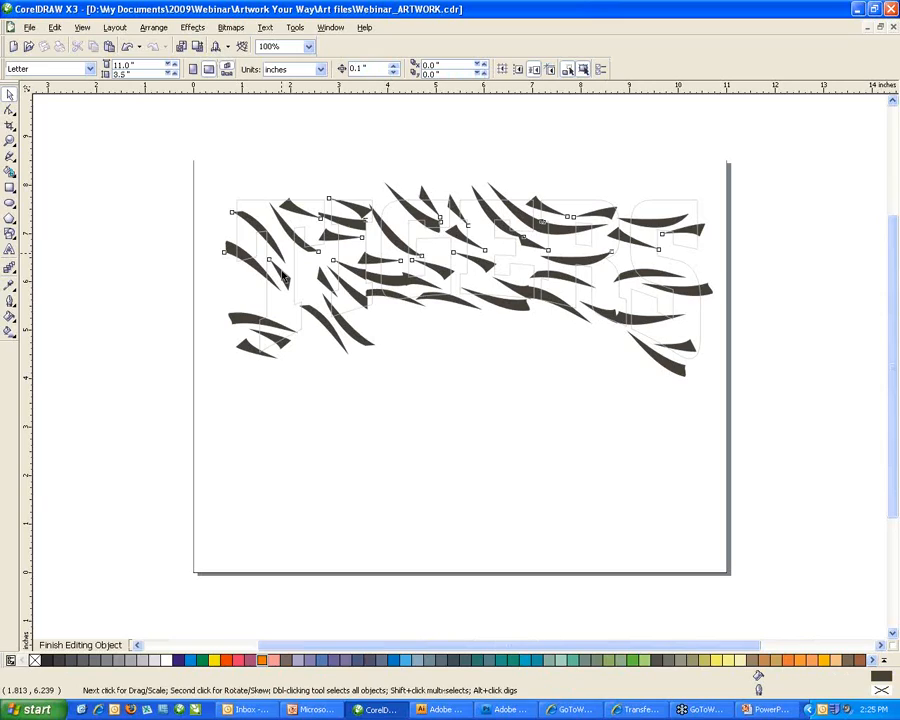
{"action": "left_click", "coordinate": [283, 276]}
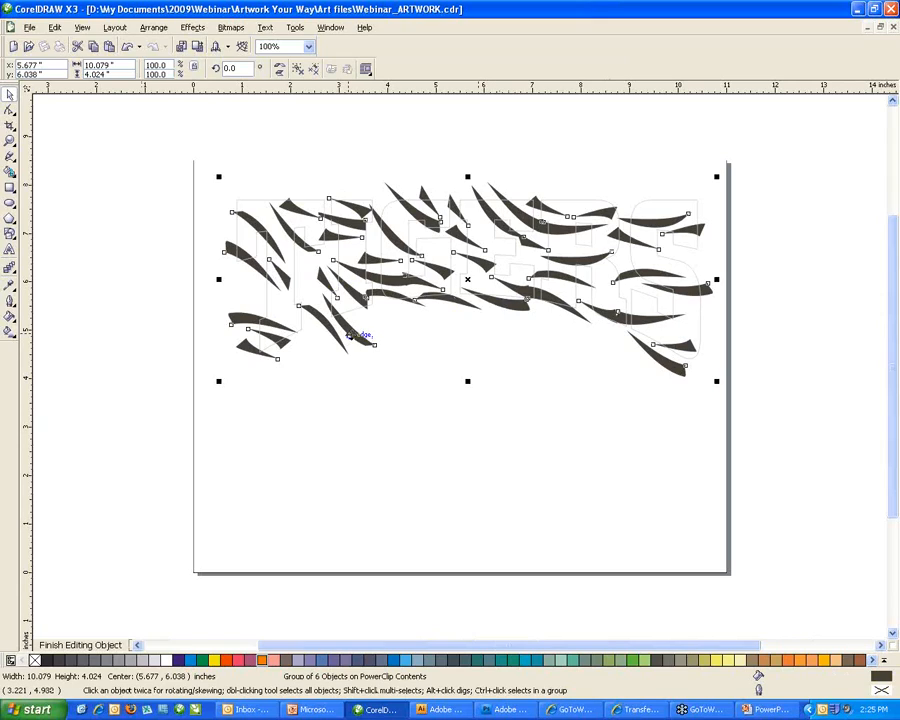
{"action": "left_click_drag", "start_coordinate": [350, 337], "coordinate": [341, 296]}
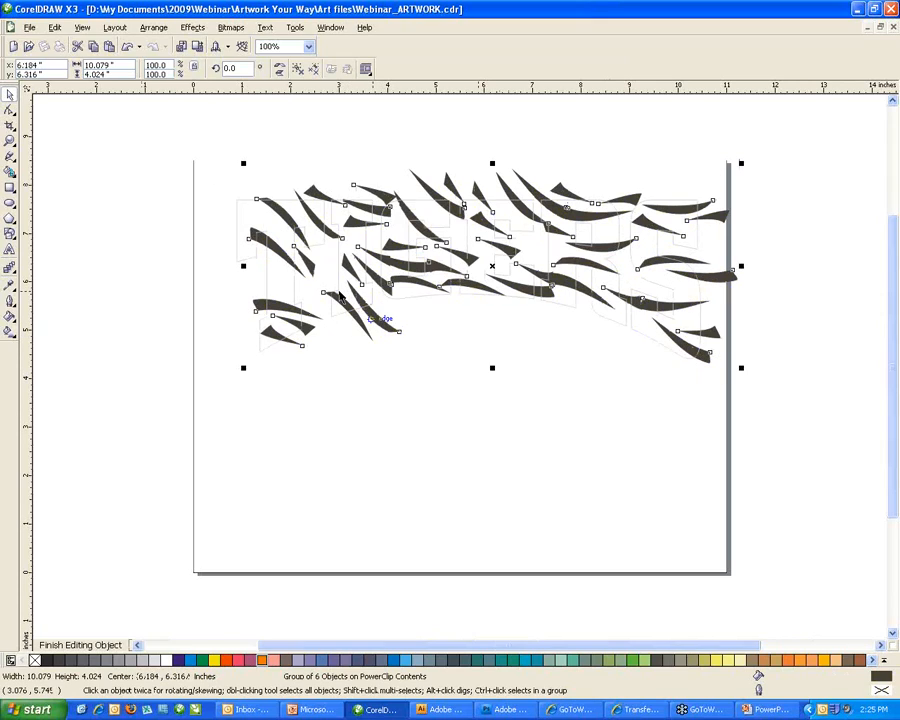
{"action": "key", "text": "ctrl+z"}
{"action": "key", "text": "ctrl+z"}
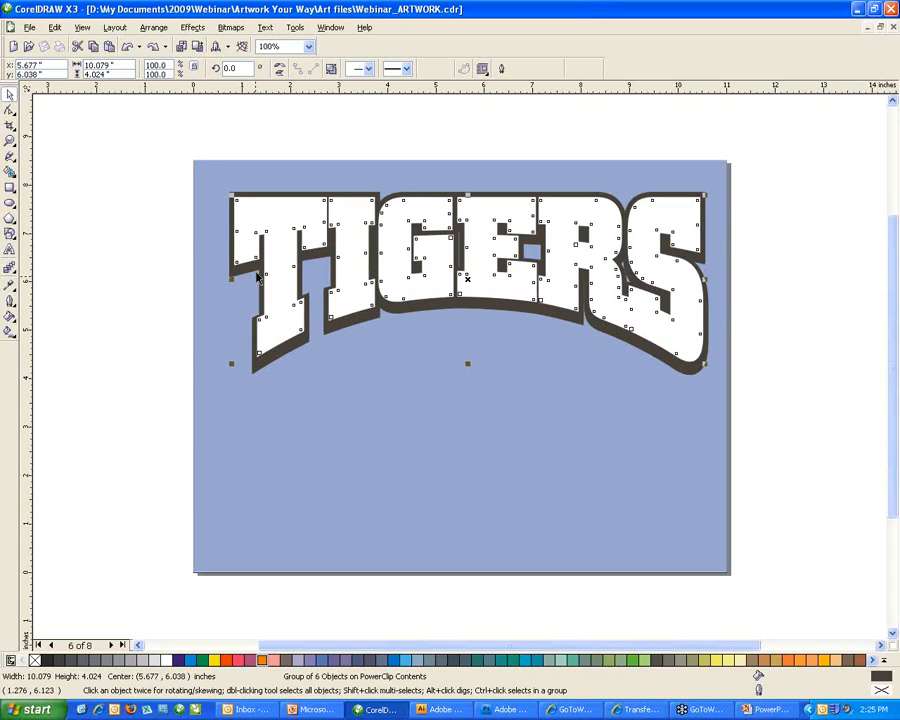
Ungroup the clipped stripes, move the left-hand cluster slightly up-left, and finish editing.
{"action": "left_click", "coordinate": [257, 276]}
{"action": "left_click", "coordinate": [281, 320], "text": "ctrl"}
{"action": "left_click", "coordinate": [251, 223]}
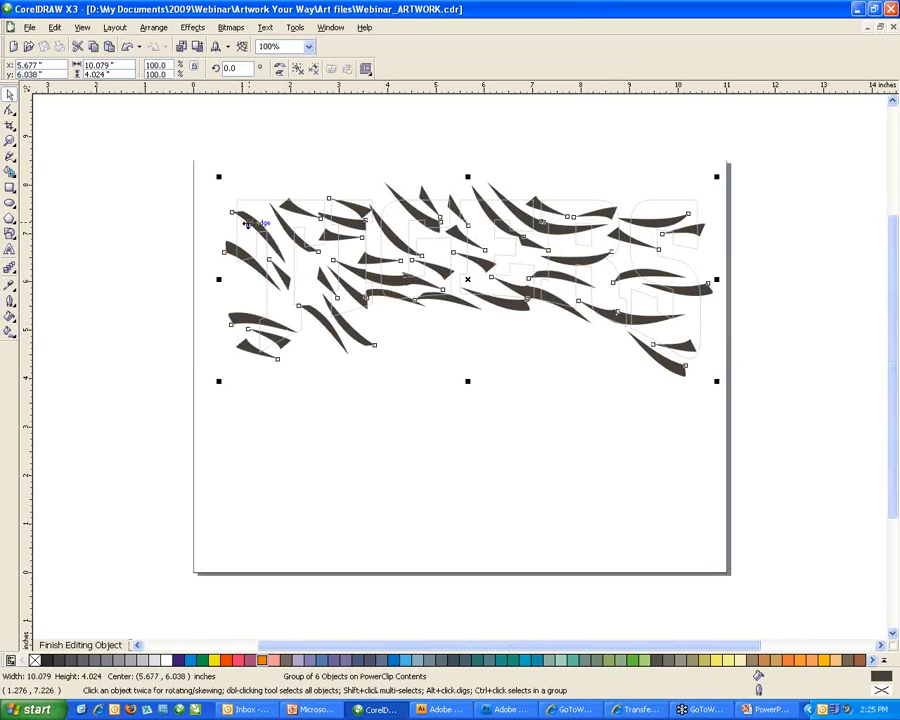
{"action": "left_click", "coordinate": [251, 223]}
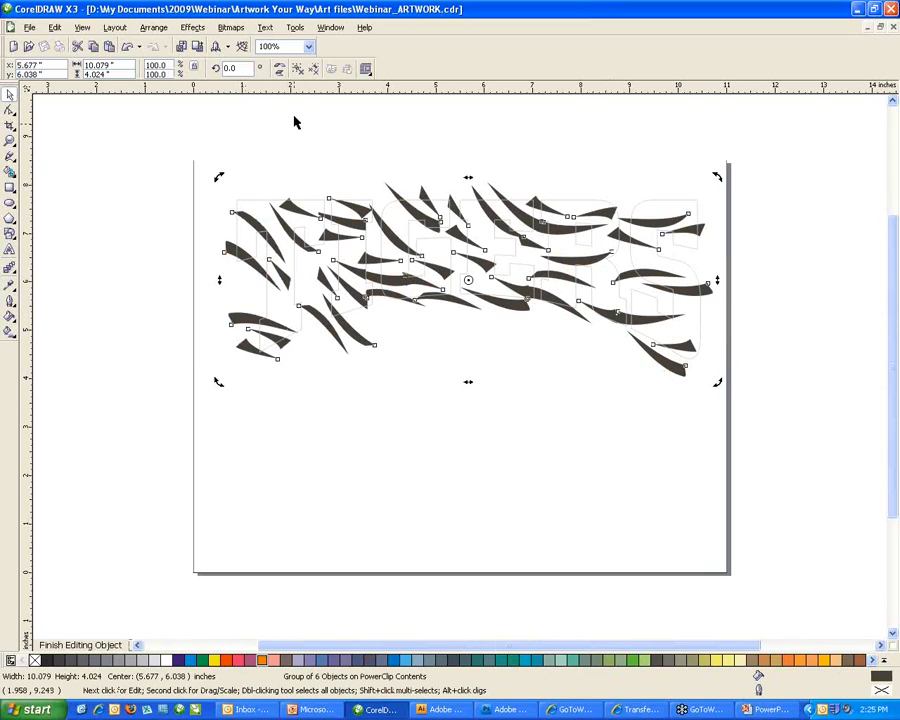
{"action": "left_click", "coordinate": [298, 70]}
{"action": "left_click", "coordinate": [255, 189]}
{"action": "left_click", "coordinate": [250, 219]}
{"action": "left_click_drag", "start_coordinate": [251, 217], "coordinate": [246, 204]}
{"action": "left_click", "coordinate": [312, 344]}
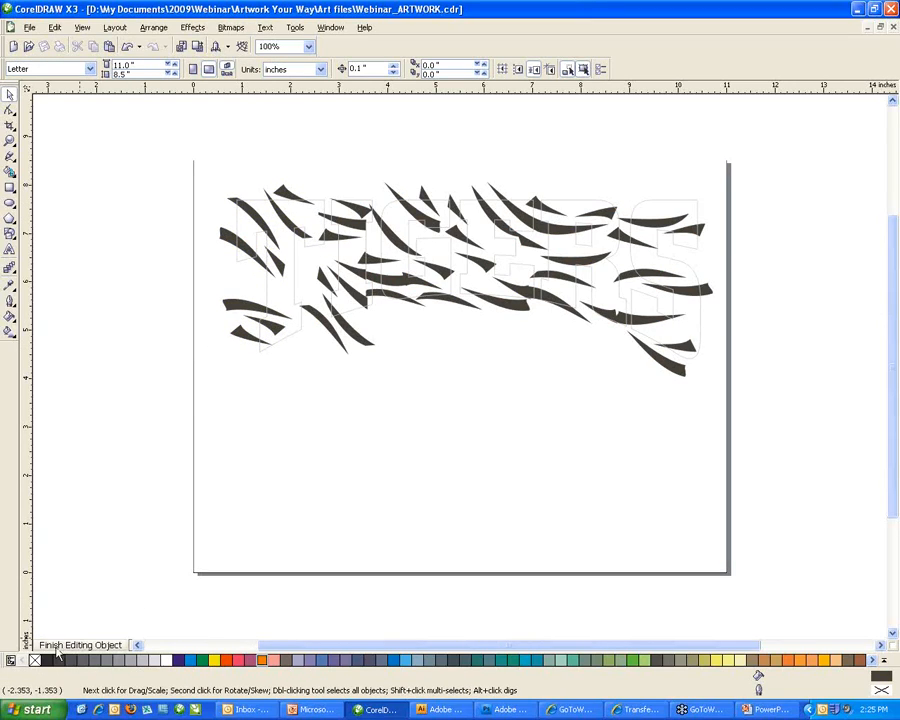
{"action": "left_click", "coordinate": [112, 647]}
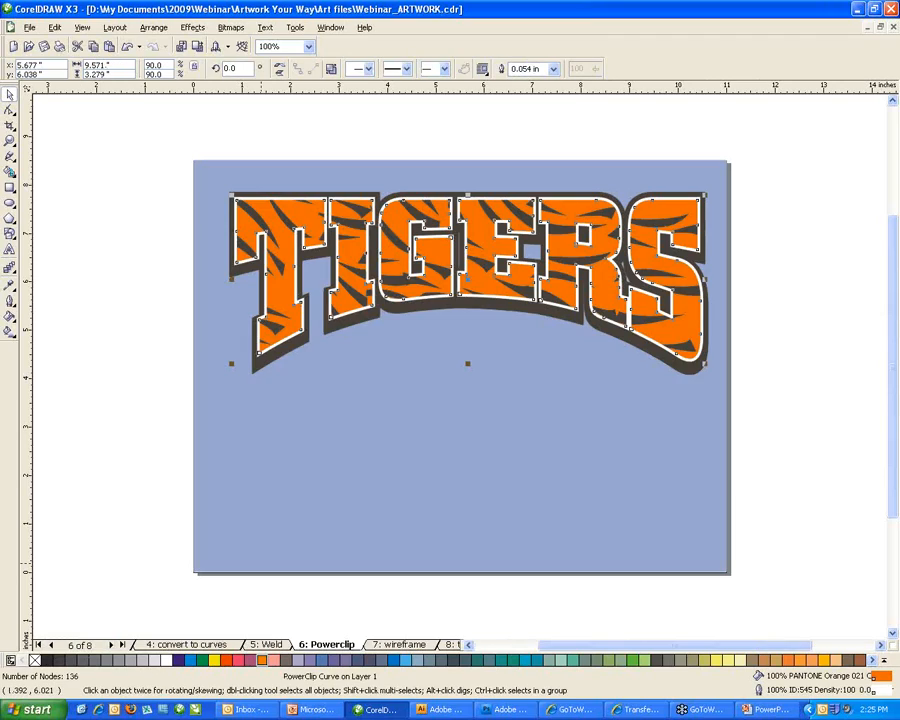
Extract the stripes from the TIGERS PowerClip and move them below the lettering.
{"action": "left_click", "coordinate": [155, 28]}
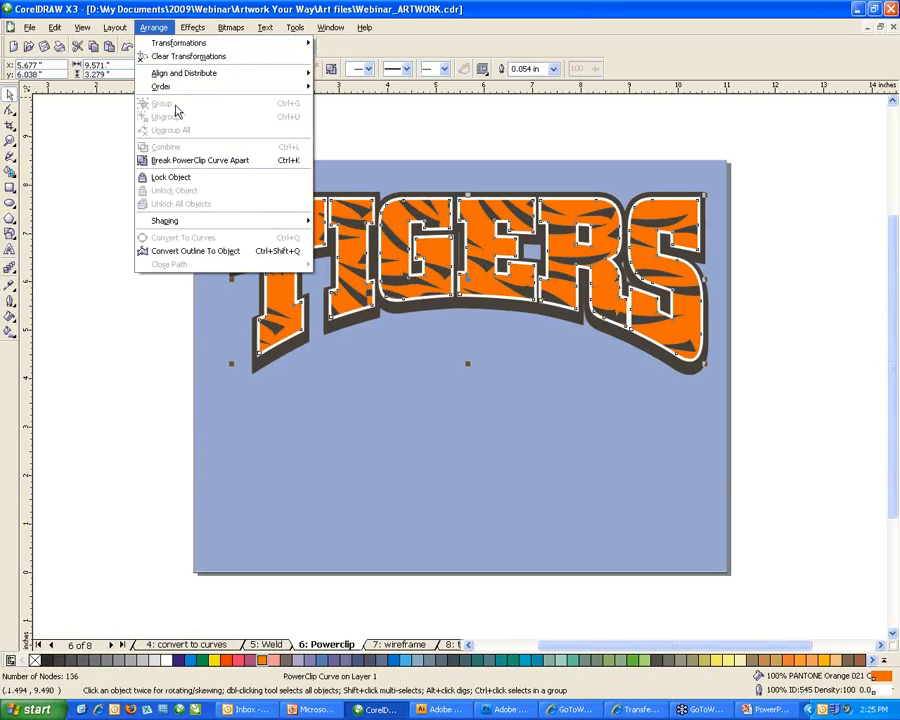
{"action": "mouse_move", "coordinate": [192, 28]}
{"action": "mouse_move", "coordinate": [207, 210]}
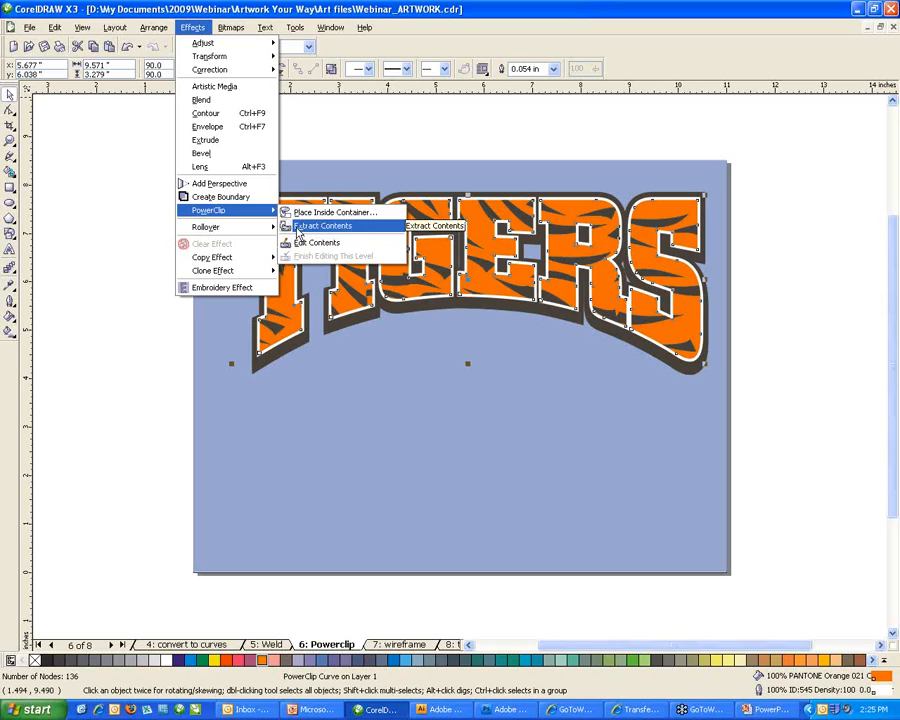
{"action": "left_click", "coordinate": [297, 229]}
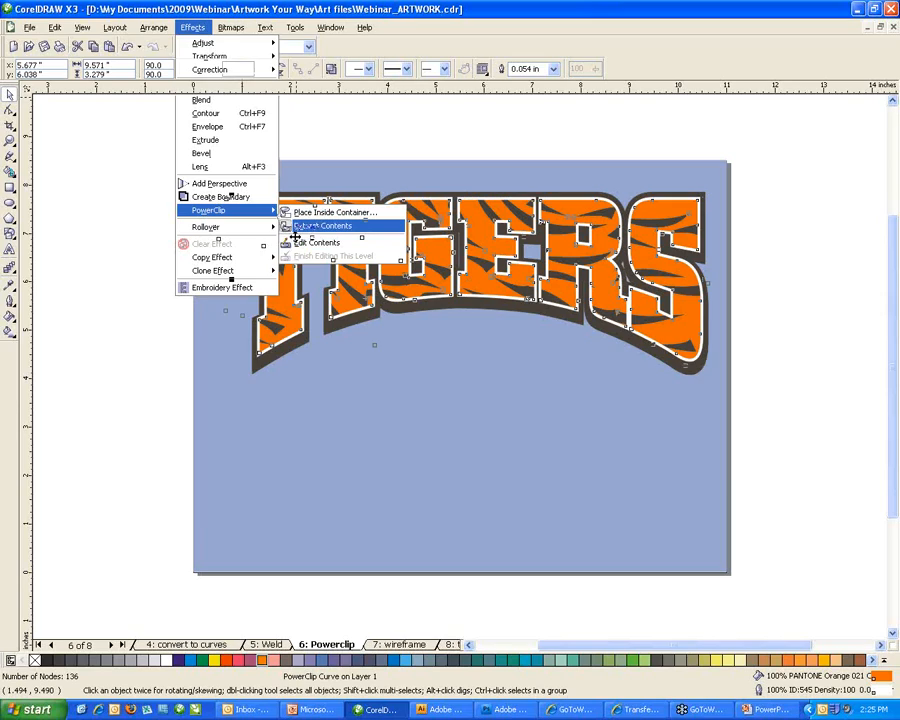
{"action": "left_click_drag", "start_coordinate": [243, 209], "coordinate": [345, 390]}
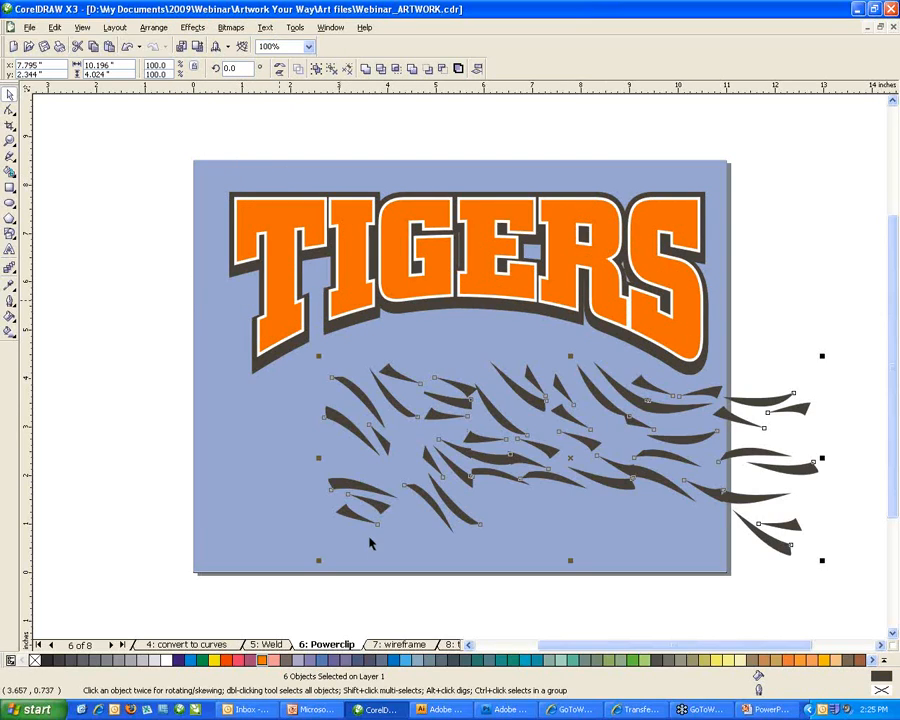
Colour the stripes light blue-purple and PowerClip them back inside the TIGERS lettering.
{"action": "left_click", "coordinate": [346, 660]}
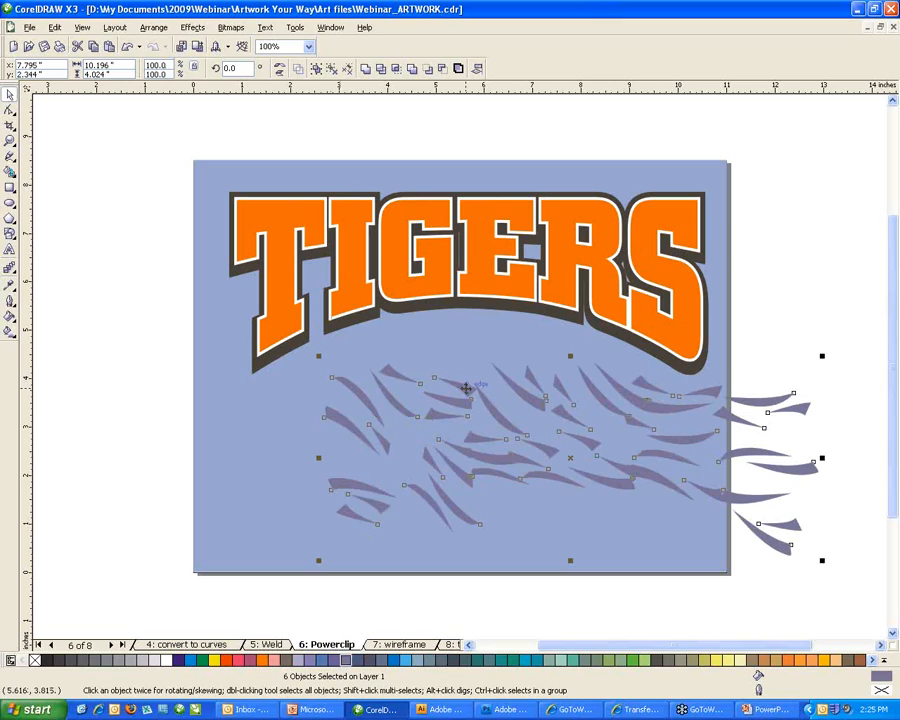
{"action": "left_click_drag", "start_coordinate": [466, 388], "coordinate": [441, 279]}
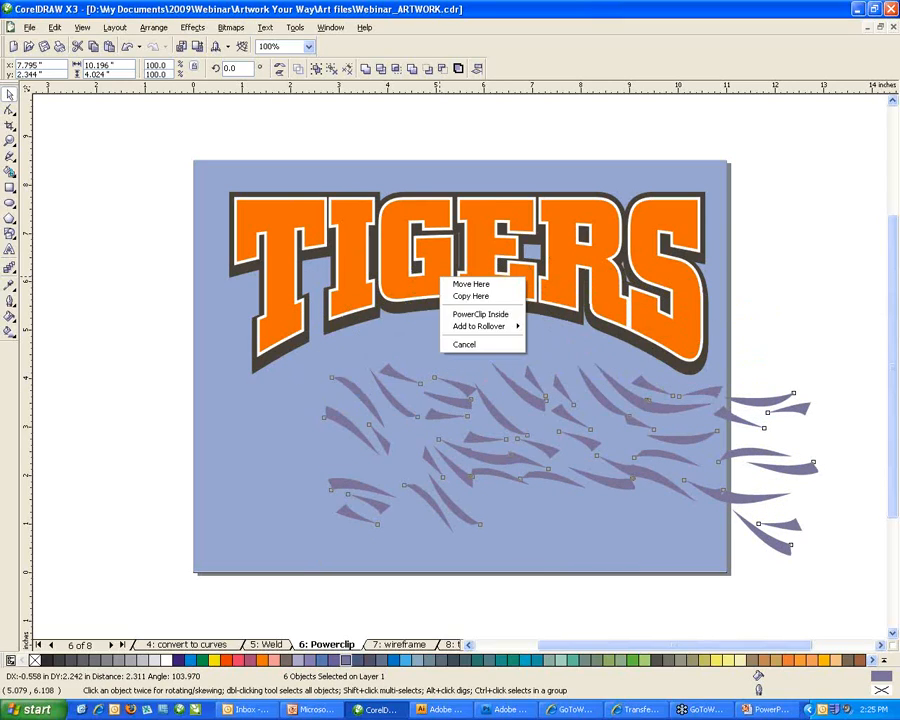
{"action": "left_click", "coordinate": [464, 316]}
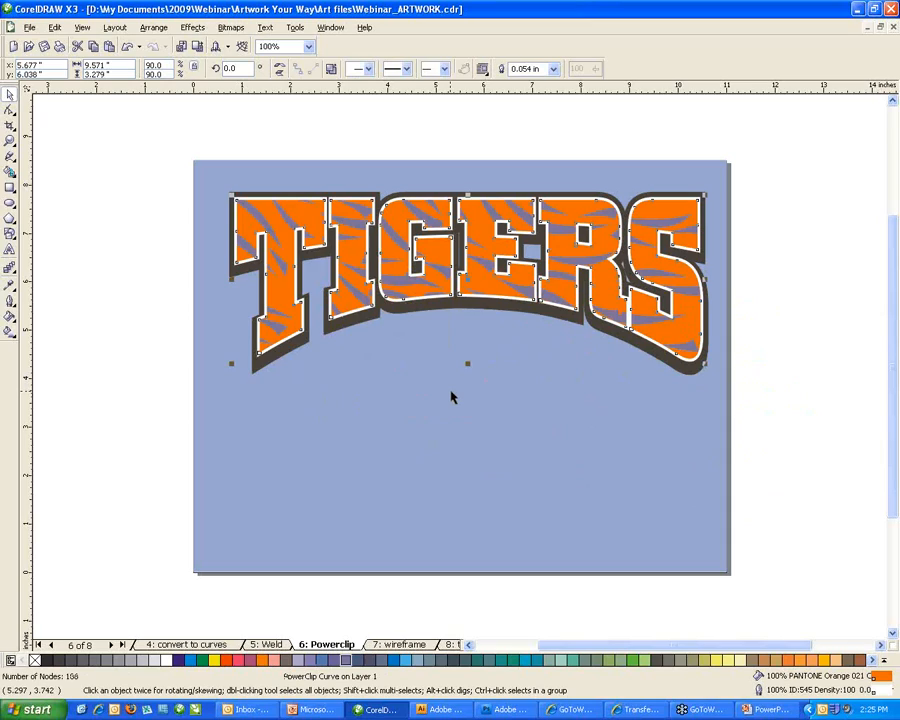
{"action": "left_click", "coordinate": [451, 397]}
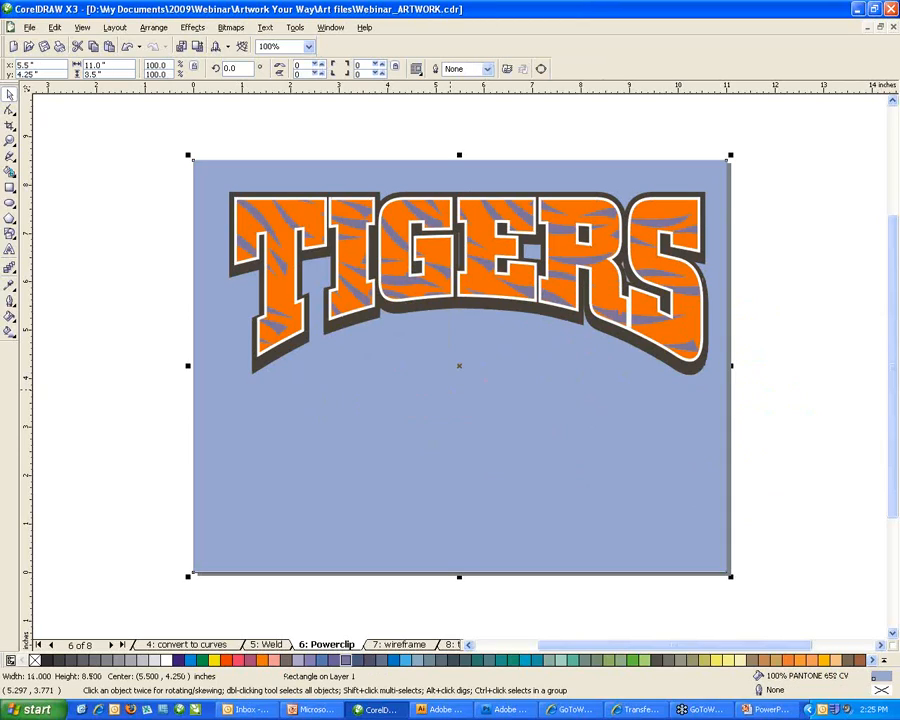
{"action": "left_click", "coordinate": [281, 323]}
{"action": "left_click", "coordinate": [378, 428]}
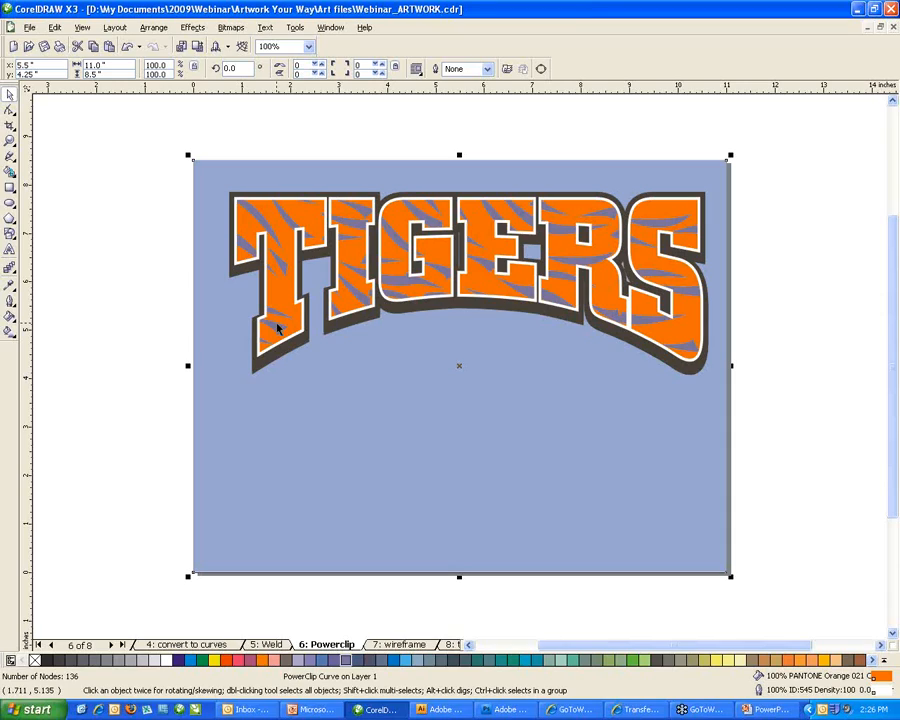
On page '5: Weld', enlarge the Wildcats text onto the swash and select both objects.
{"action": "left_click", "coordinate": [278, 645]}
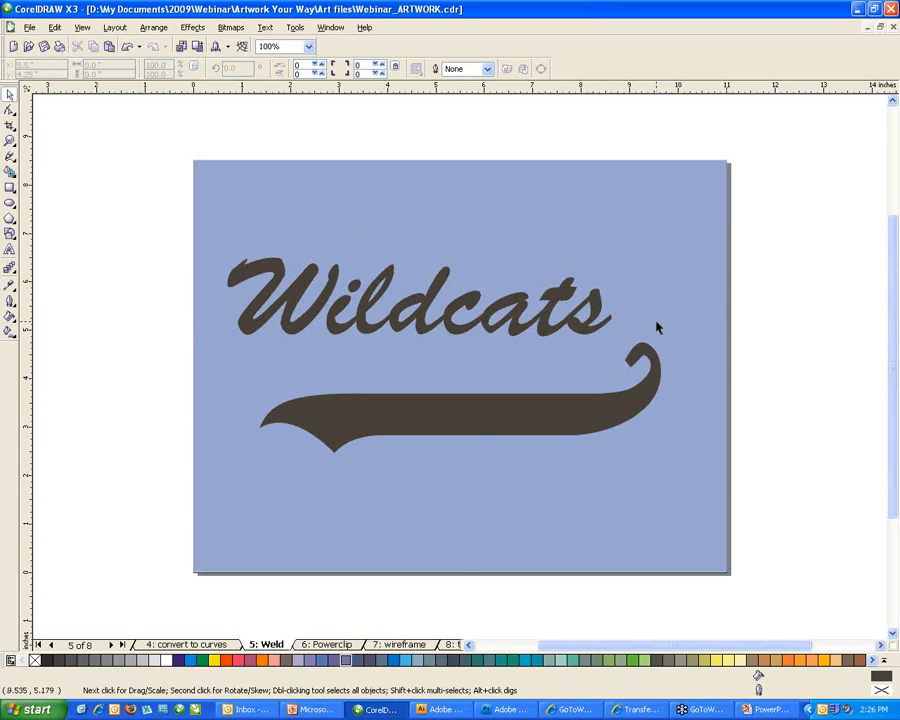
{"action": "left_click", "coordinate": [489, 330]}
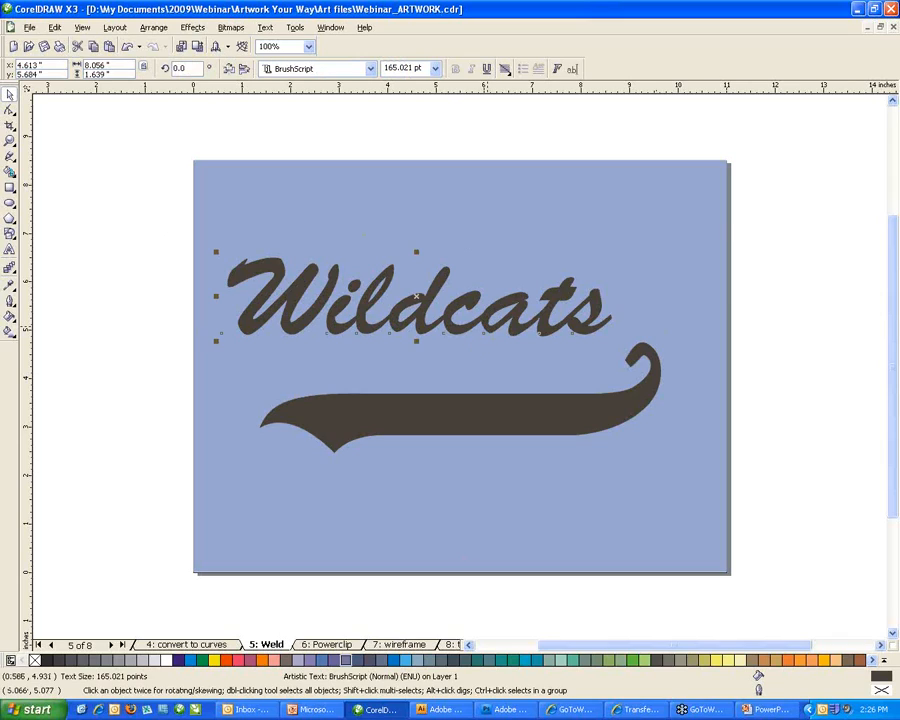
{"action": "left_click_drag", "start_coordinate": [424, 327], "coordinate": [427, 357]}
{"action": "mouse_move", "coordinate": [420, 261]}
{"action": "left_mouse_down"}
{"action": "mouse_move", "coordinate": [421, 248]}
{"action": "mouse_move", "coordinate": [426, 267]}
{"action": "mouse_move", "coordinate": [426, 250]}
{"action": "left_mouse_up"}
{"action": "left_click_drag", "start_coordinate": [520, 366], "coordinate": [533, 370]}
{"action": "mouse_move", "coordinate": [443, 254]}
{"action": "left_mouse_down"}
{"action": "mouse_move", "coordinate": [434, 258]}
{"action": "mouse_move", "coordinate": [435, 250]}
{"action": "left_mouse_up"}
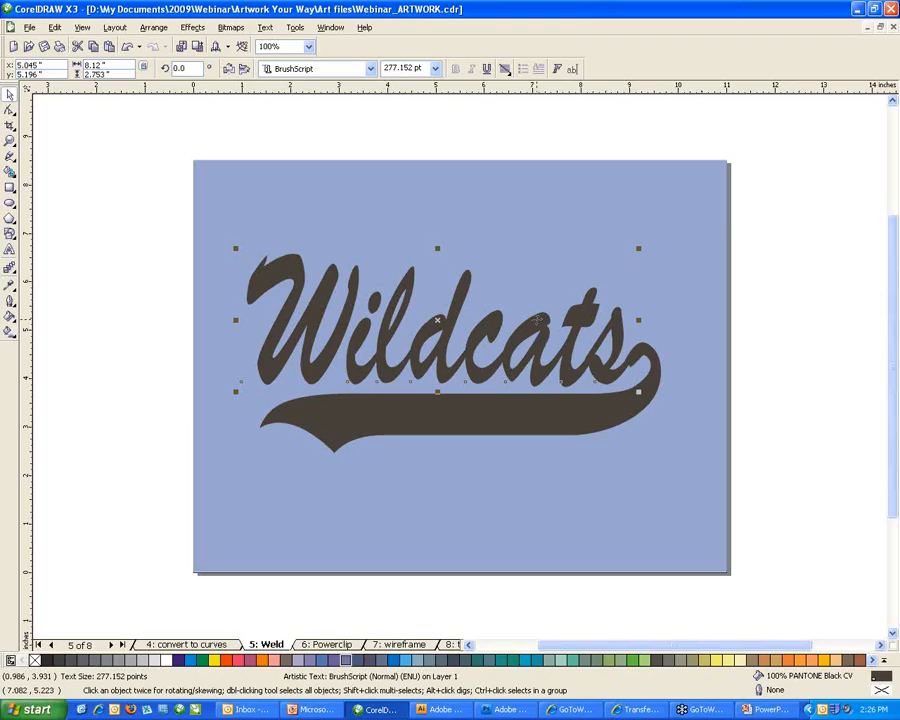
{"action": "left_click", "coordinate": [535, 425], "text": "shift"}
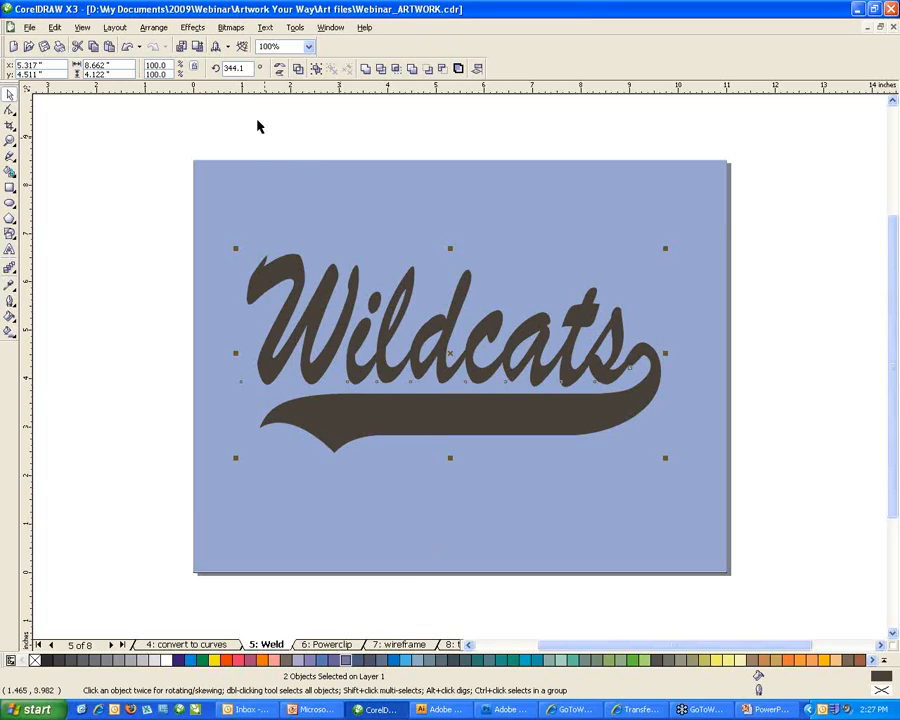
Weld the Wildcats lettering and swash into one curve with Arrange > Shaping > Weld.
{"action": "left_click", "coordinate": [150, 28]}
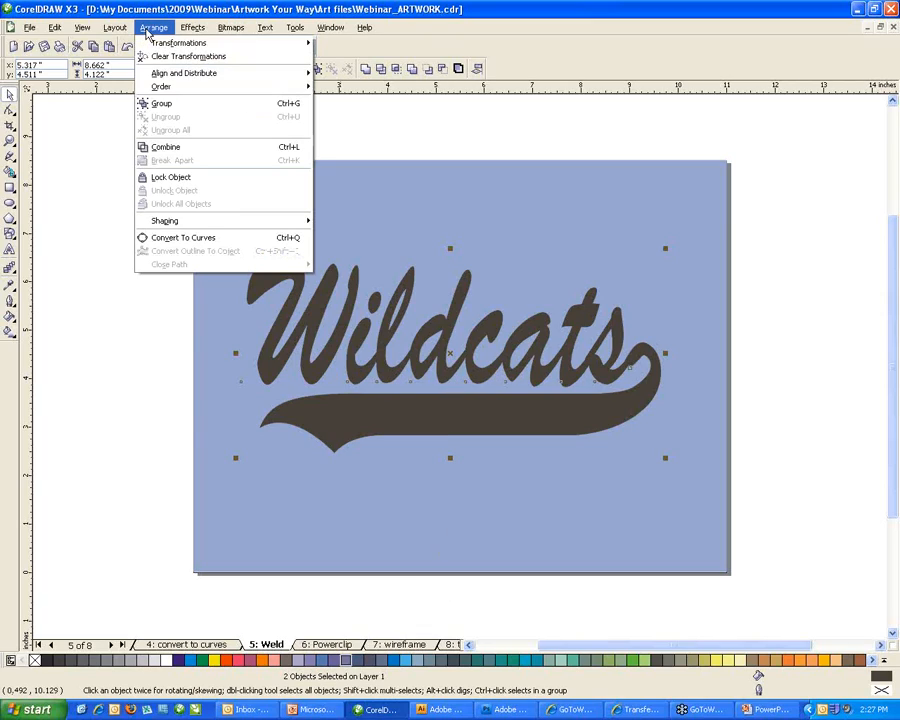
{"action": "mouse_move", "coordinate": [158, 222]}
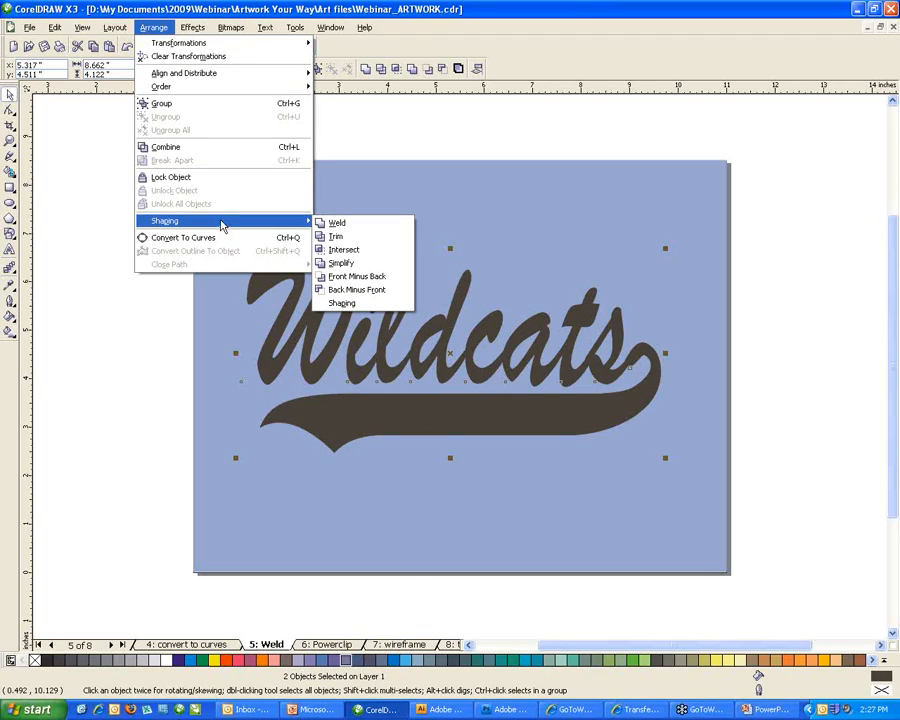
{"action": "left_click", "coordinate": [340, 224]}
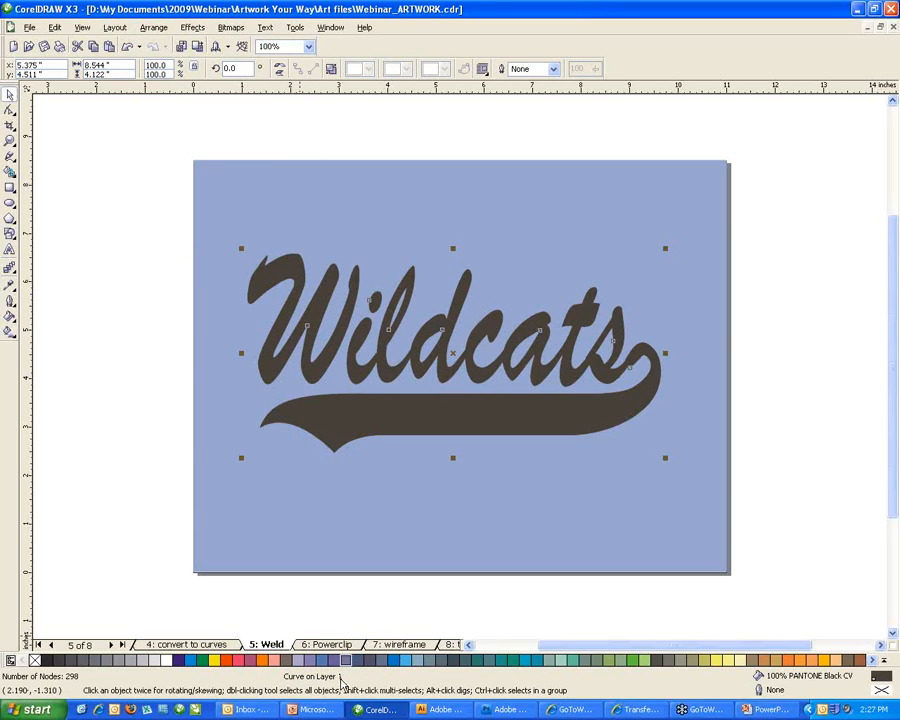
{"action": "left_click_drag", "start_coordinate": [507, 409], "coordinate": [411, 414]}
{"action": "key", "text": "ctrl+z"}
Reselect the welded Wildcats curve and zoom in on the s-swash join.
{"action": "left_click", "coordinate": [625, 524]}
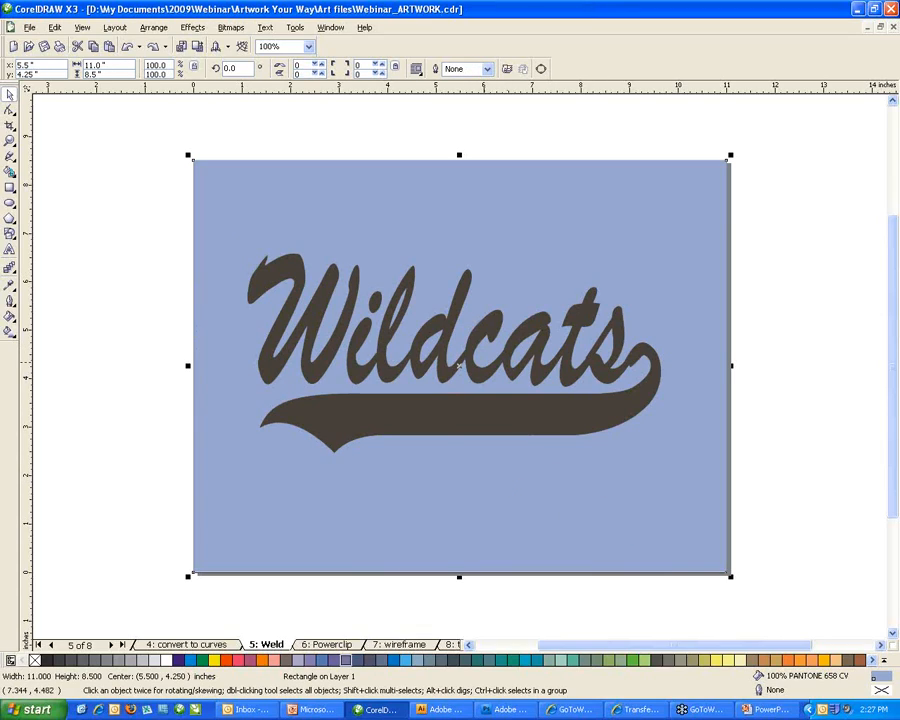
{"action": "left_click", "coordinate": [521, 412]}
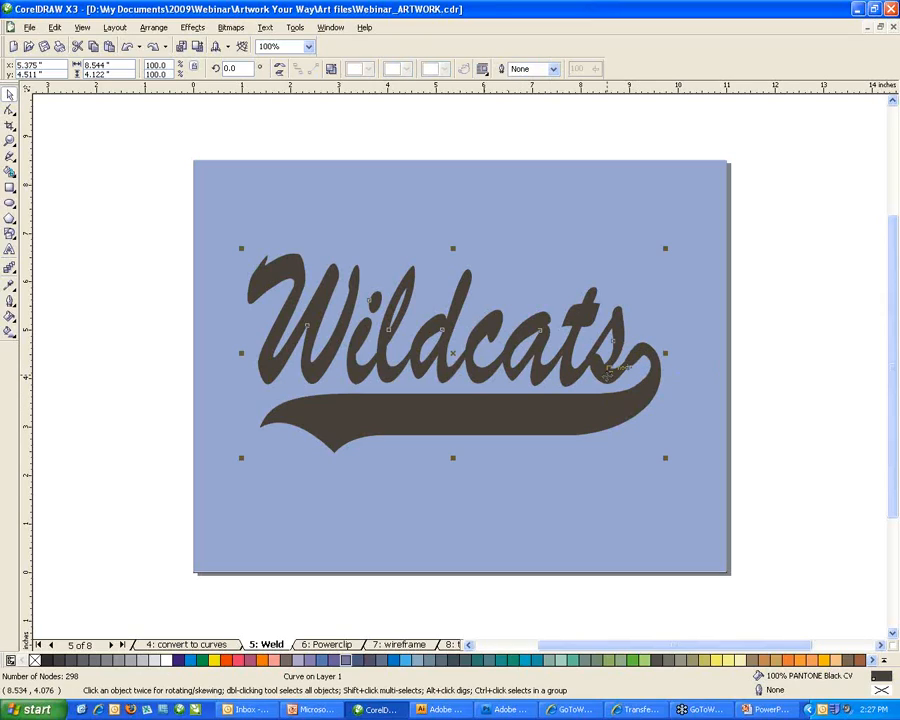
{"action": "key", "text": "z"}
{"action": "left_click_drag", "start_coordinate": [519, 350], "coordinate": [697, 408]}
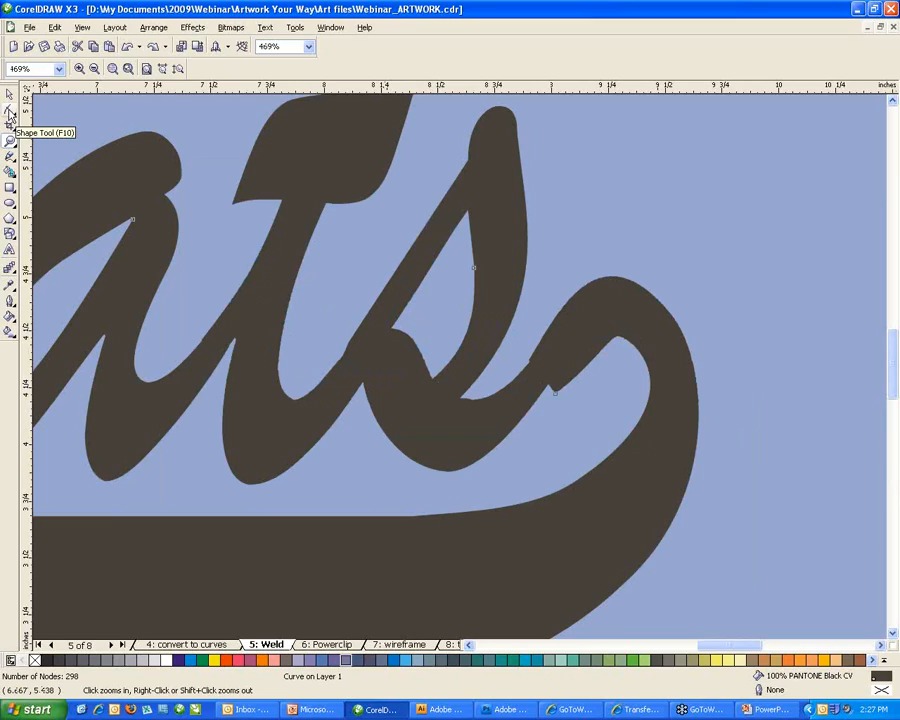
With the Shape tool, delete the five nodes at the s-swash join and adjust a swash node handle.
{"action": "left_click", "coordinate": [10, 115]}
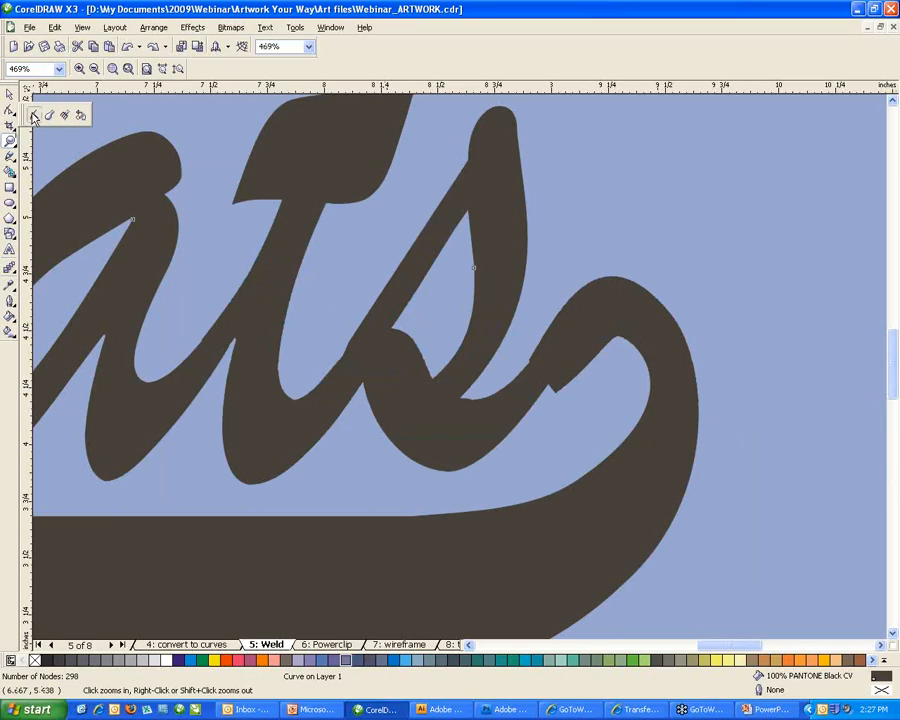
{"action": "left_click", "coordinate": [34, 116]}
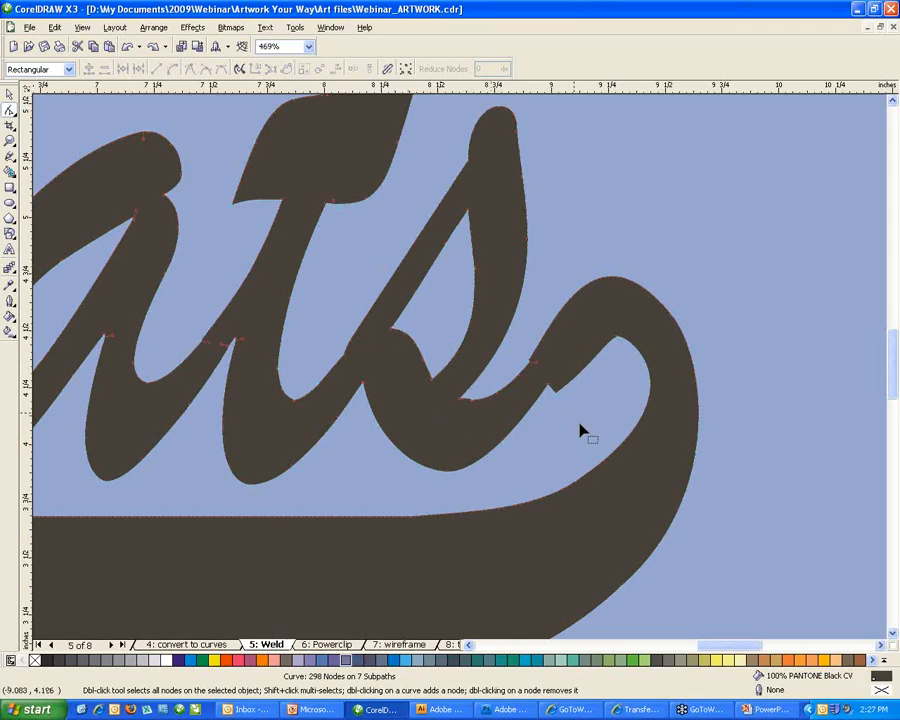
{"action": "left_click_drag", "start_coordinate": [578, 418], "coordinate": [518, 355]}
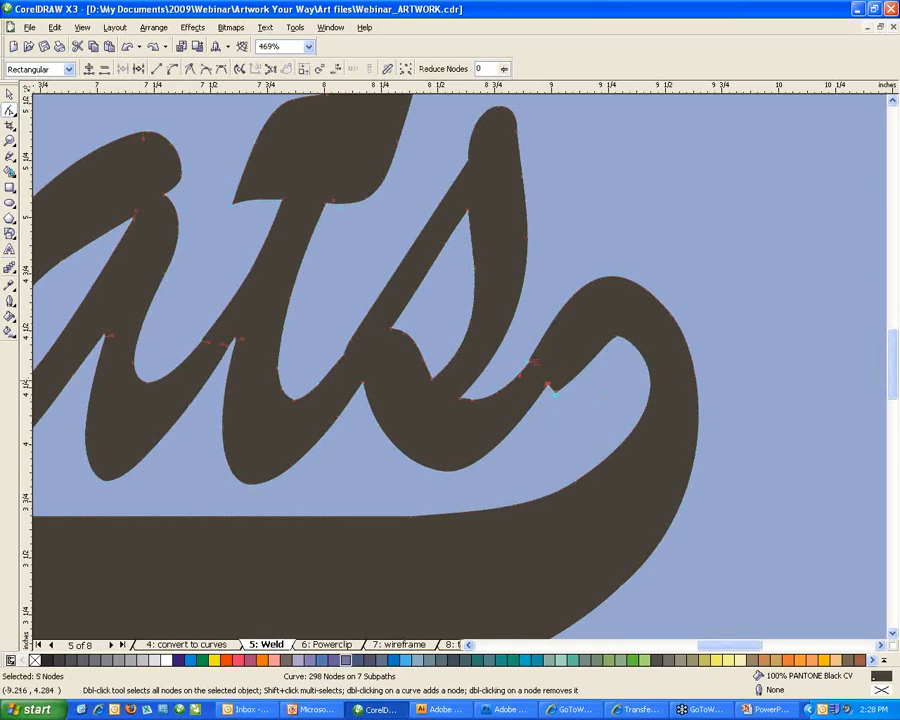
{"action": "key", "text": "Delete"}
{"action": "left_click", "coordinate": [616, 337]}
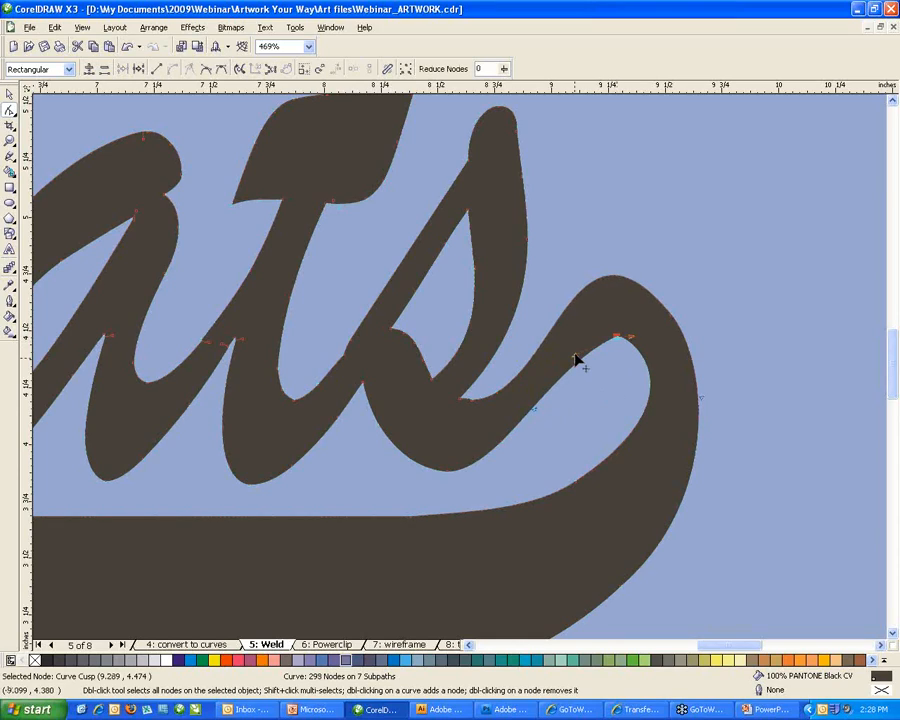
{"action": "left_click_drag", "start_coordinate": [574, 358], "coordinate": [634, 350]}
Add a node on the s tail and delete the leftover sharp node at the join.
{"action": "left_click", "coordinate": [615, 391]}
{"action": "left_click", "coordinate": [549, 377]}
{"action": "left_click", "coordinate": [616, 337]}
{"action": "left_click", "coordinate": [576, 407]}
{"action": "left_click", "coordinate": [489, 417]}
{"action": "left_click_drag", "start_coordinate": [452, 392], "coordinate": [470, 410]}
{"action": "double_click", "coordinate": [567, 309]}
{"action": "left_click", "coordinate": [470, 402]}
{"action": "key", "text": "Delete"}
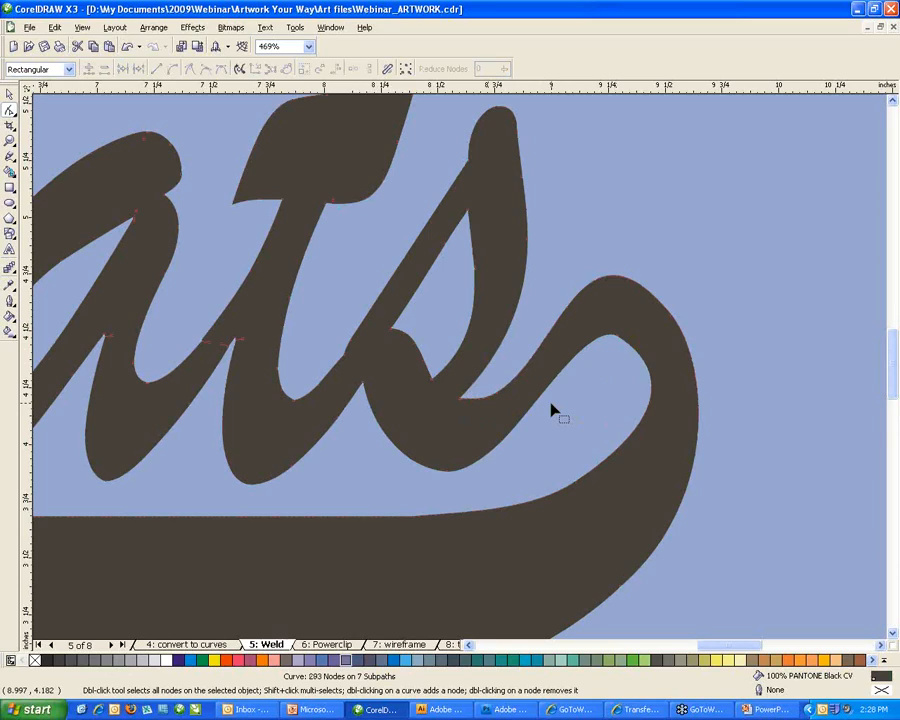
Rotate the welded Wildcats shape about 5.6 degrees with the Pick tool.
{"action": "scroll", "coordinate": [551, 404], "scroll_direction": "down", "scroll_amount": 1}
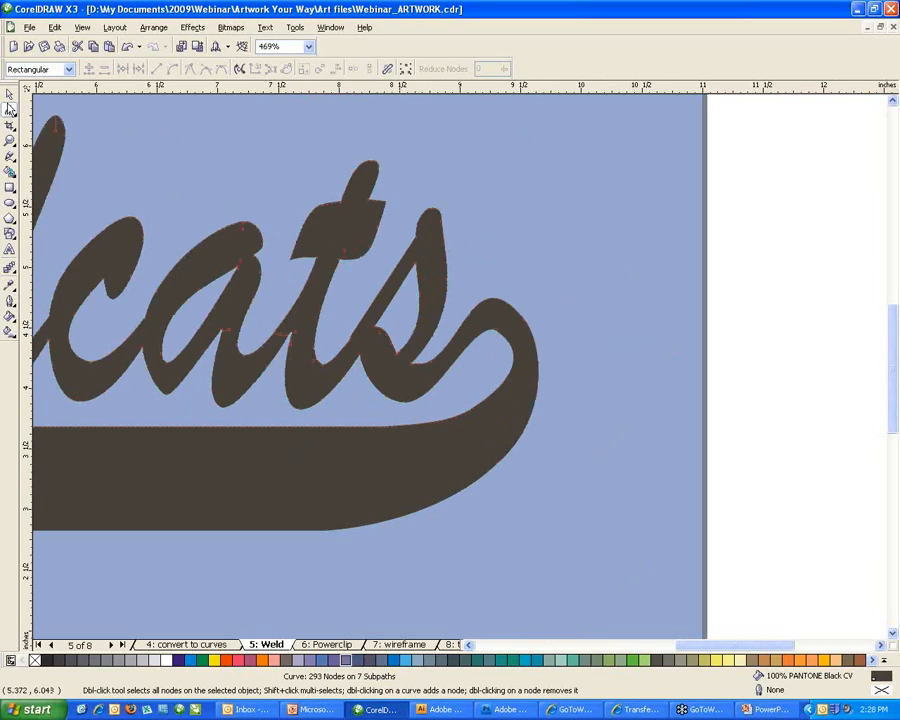
{"action": "left_click", "coordinate": [8, 96]}
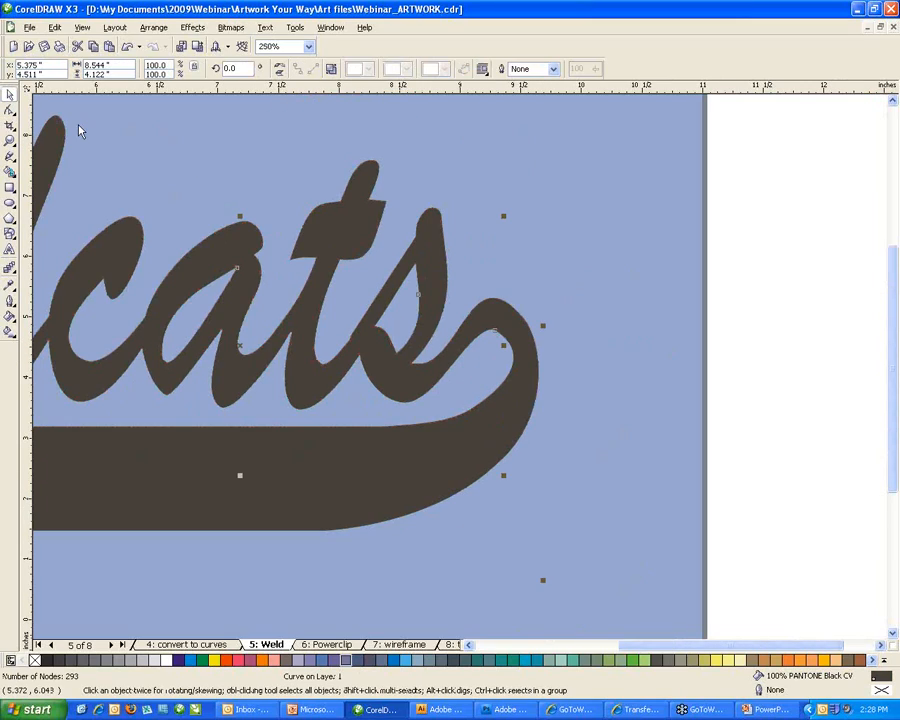
{"action": "scroll", "coordinate": [463, 366], "scroll_direction": "down", "scroll_amount": 1}
{"action": "scroll", "coordinate": [463, 366], "scroll_direction": "down", "scroll_amount": 1}
{"action": "left_click", "coordinate": [463, 366]}
{"action": "left_click_drag", "start_coordinate": [593, 469], "coordinate": [593, 455]}
{"action": "left_click_drag", "start_coordinate": [510, 484], "coordinate": [510, 483]}
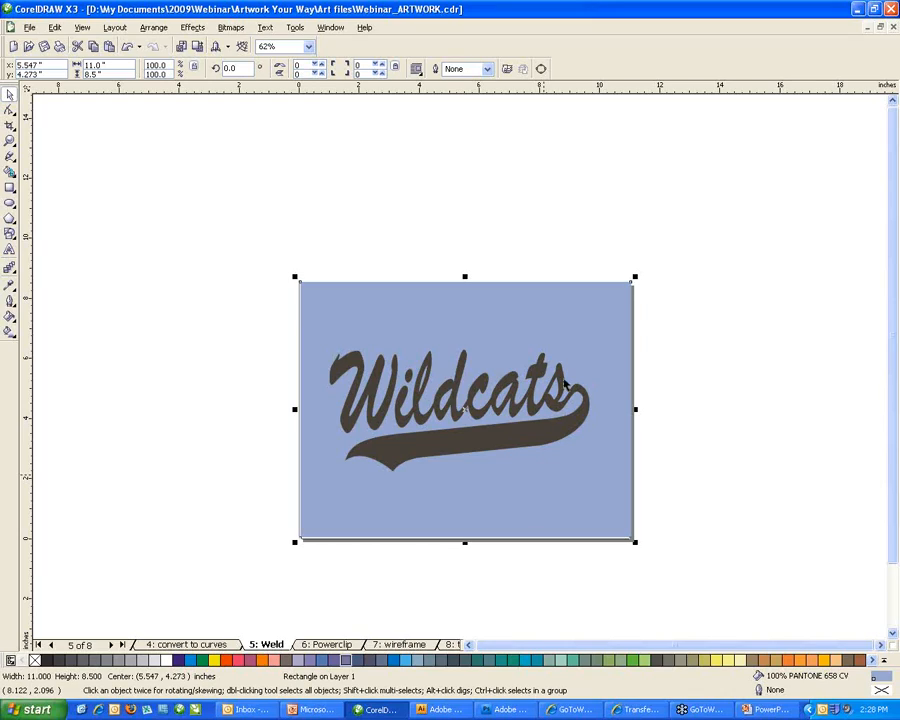
{"action": "left_click", "coordinate": [539, 492]}
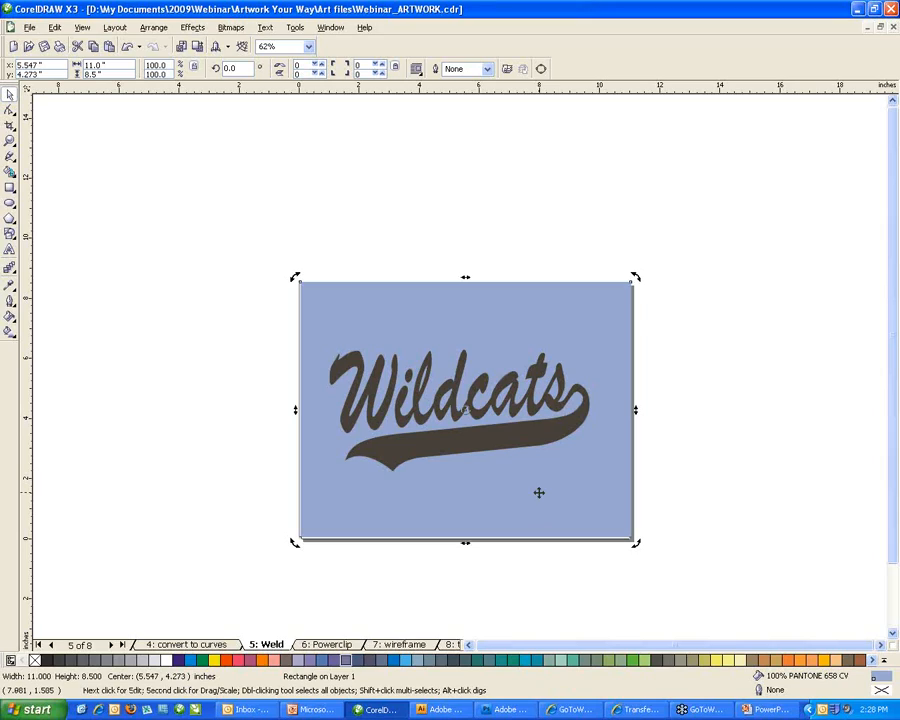
Delete the blue background rectangle and draw a thin white-filled bar under Wildcats.
{"action": "key", "text": "Delete"}
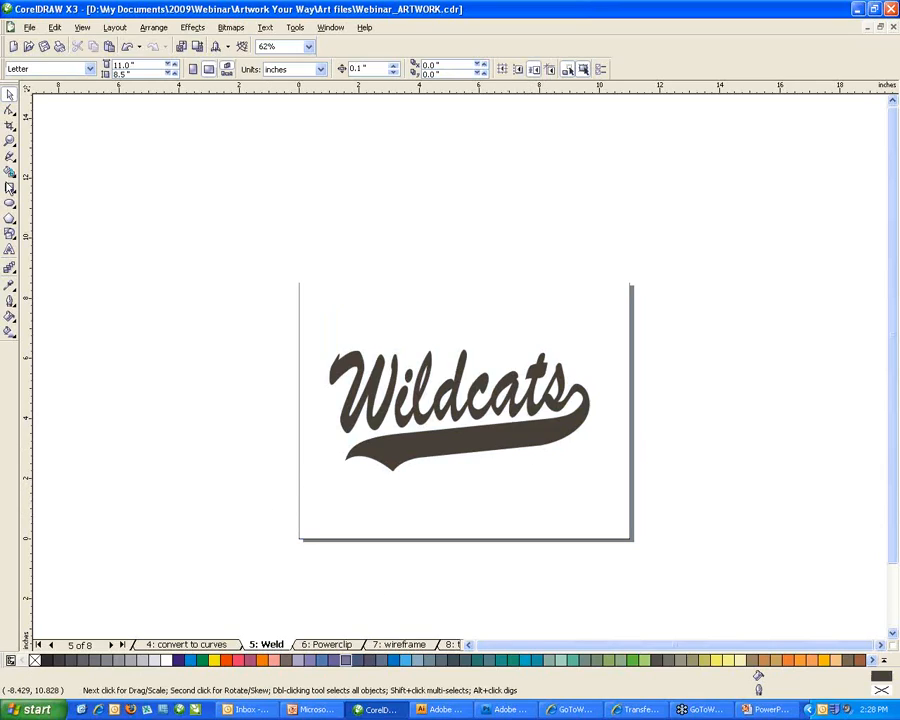
{"action": "left_click", "coordinate": [9, 188]}
{"action": "left_click_drag", "start_coordinate": [331, 495], "coordinate": [586, 484]}
{"action": "left_click", "coordinate": [178, 660]}
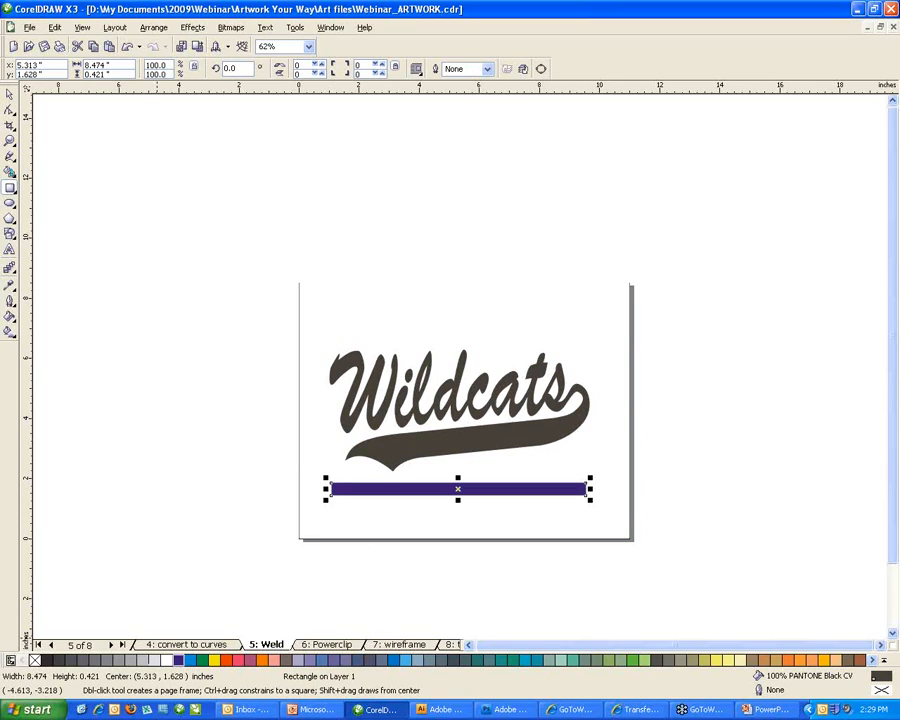
{"action": "left_click", "coordinate": [167, 661]}
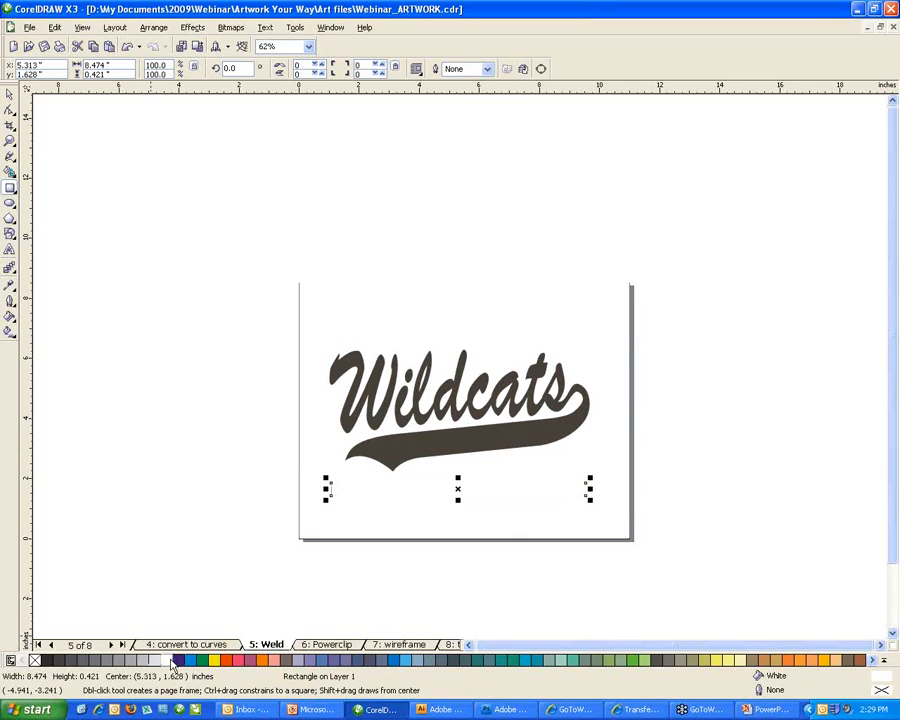
{"action": "left_click", "coordinate": [9, 94]}
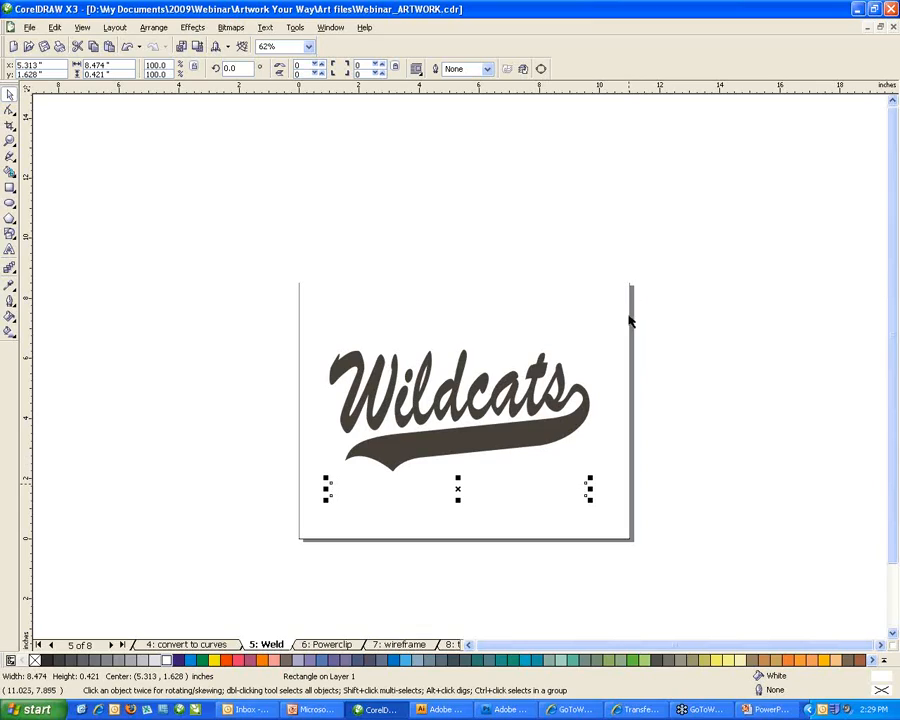
Set the page background to a solid grey colour.
{"action": "left_click", "coordinate": [633, 442]}
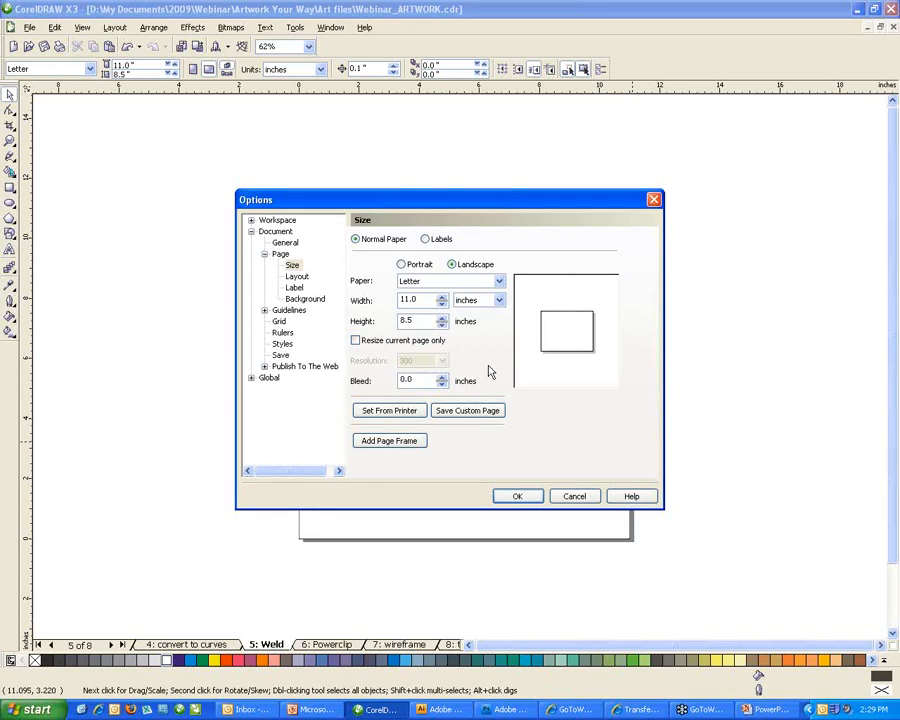
{"action": "left_click", "coordinate": [305, 301]}
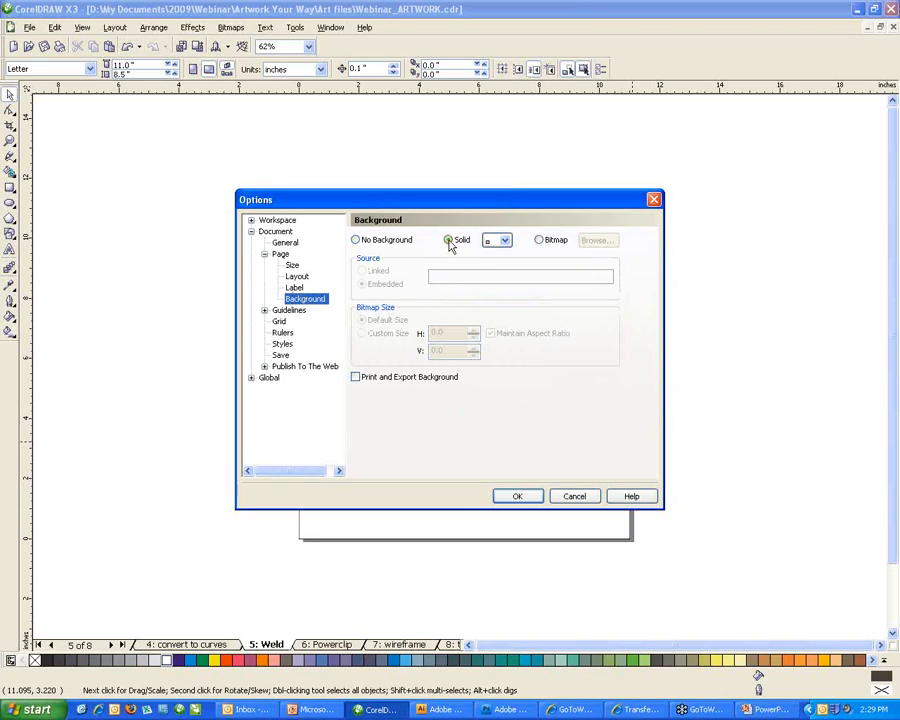
{"action": "left_click", "coordinate": [449, 242]}
{"action": "left_click", "coordinate": [504, 240]}
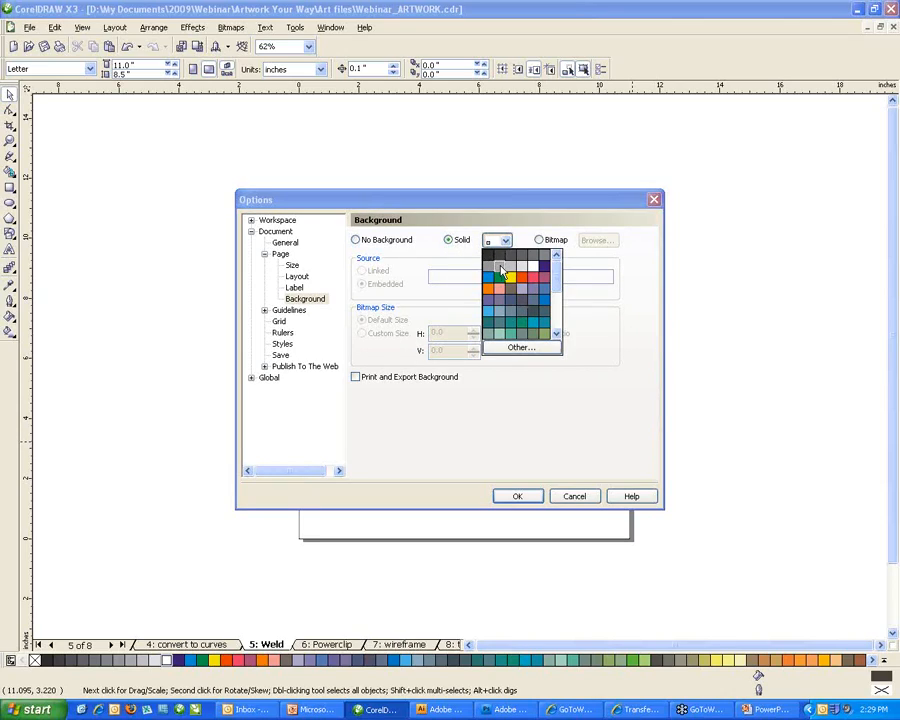
{"action": "left_click", "coordinate": [502, 271]}
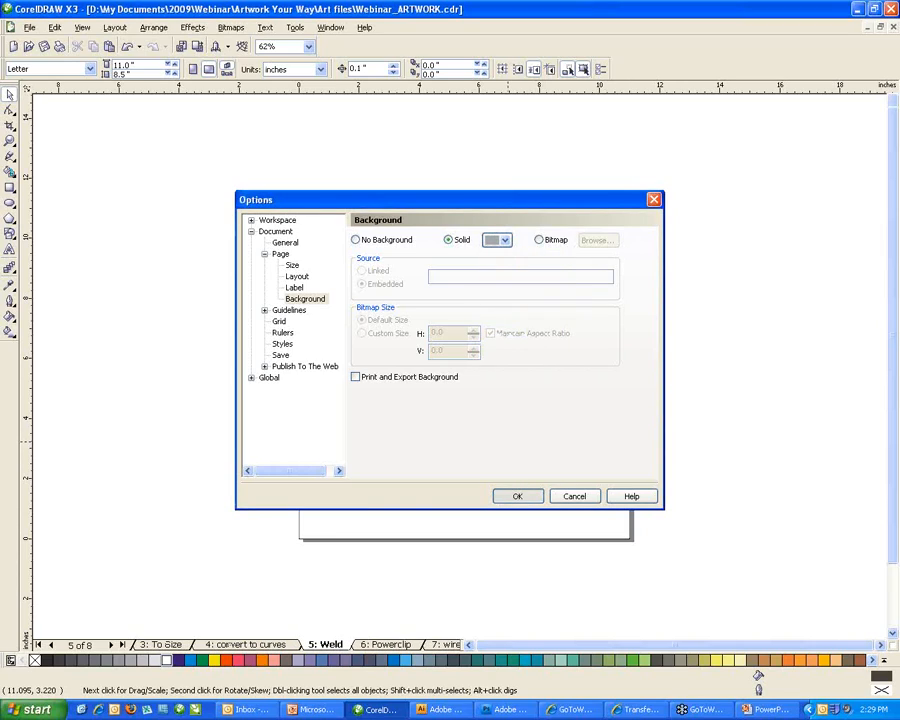
{"action": "left_click", "coordinate": [517, 496]}
Select the white bar beneath Wildcats.
{"action": "left_click", "coordinate": [452, 487]}
{"action": "left_click", "coordinate": [458, 486]}
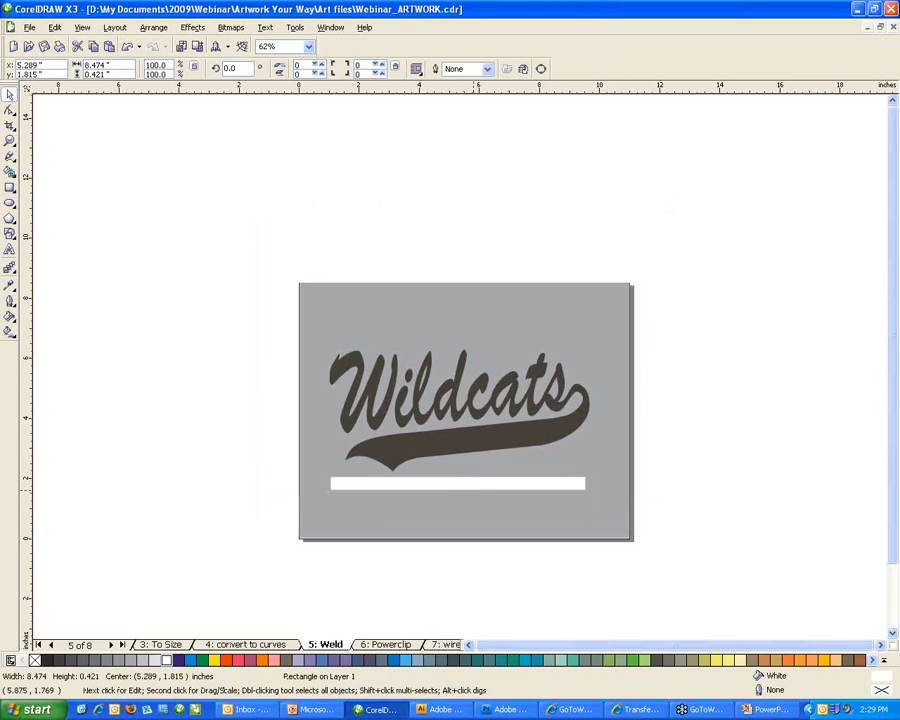
{"action": "left_click", "coordinate": [477, 485]}
Place a copy of the white bar above the Wildcats lettering.
{"action": "left_click_drag", "start_coordinate": [477, 485], "coordinate": [477, 326]}
{"action": "left_click", "coordinate": [338, 390]}
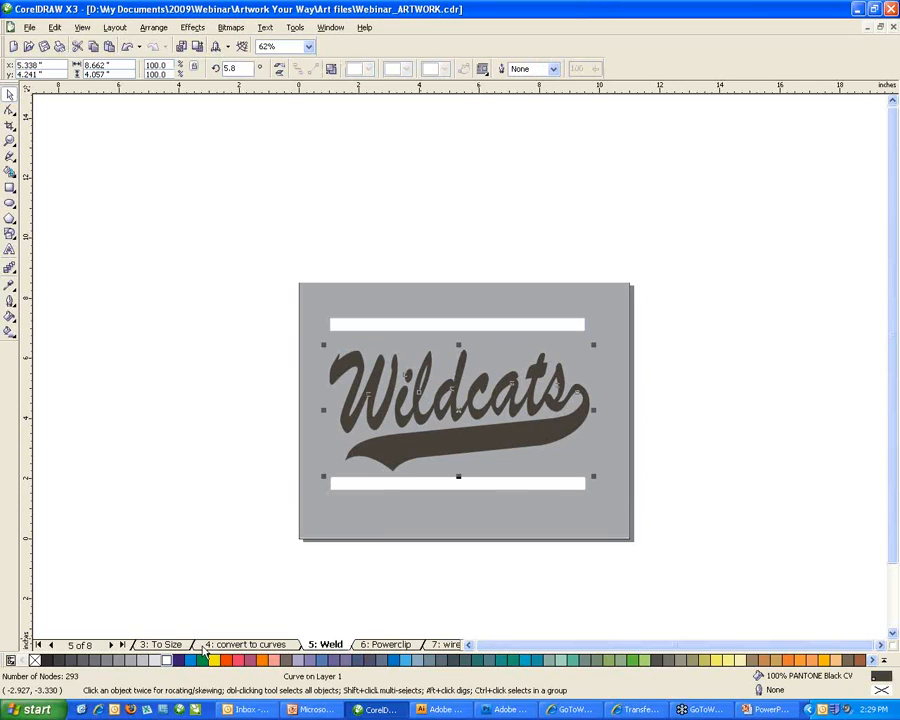
{"action": "key", "text": "F11"}
{"action": "left_click", "coordinate": [502, 472]}
Give Wildcats a 0.15 in rounded outline placed behind the fill and scaled with the object.
{"action": "key", "text": "F12"}
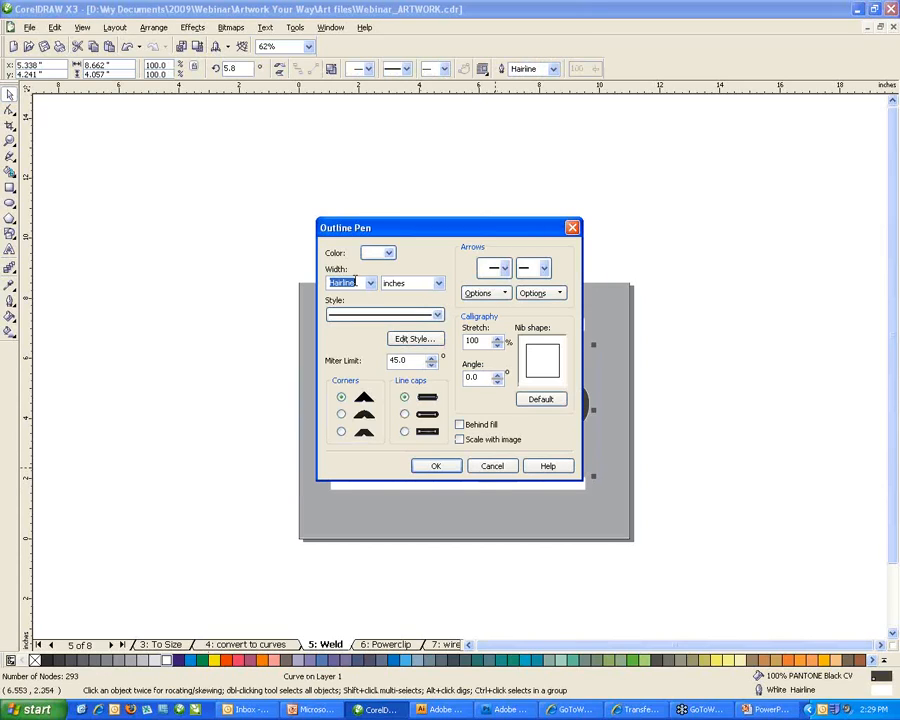
{"action": "type", "text": ".150"}
{"action": "left_click", "coordinate": [344, 417]}
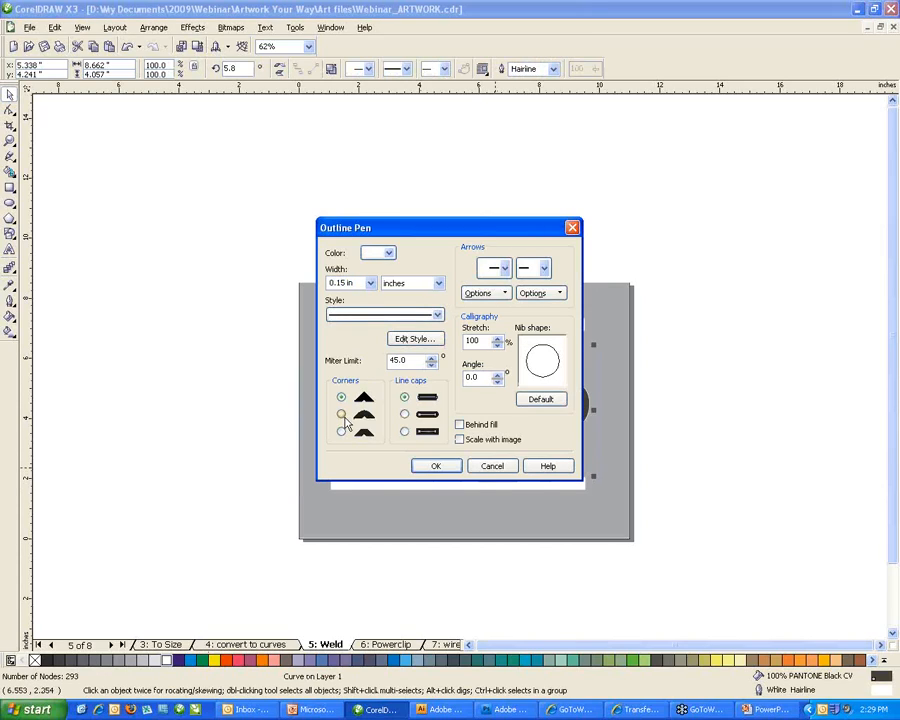
{"action": "left_click", "coordinate": [459, 424]}
{"action": "left_click", "coordinate": [459, 439]}
{"action": "left_click", "coordinate": [436, 466]}
{"action": "left_click", "coordinate": [293, 305]}
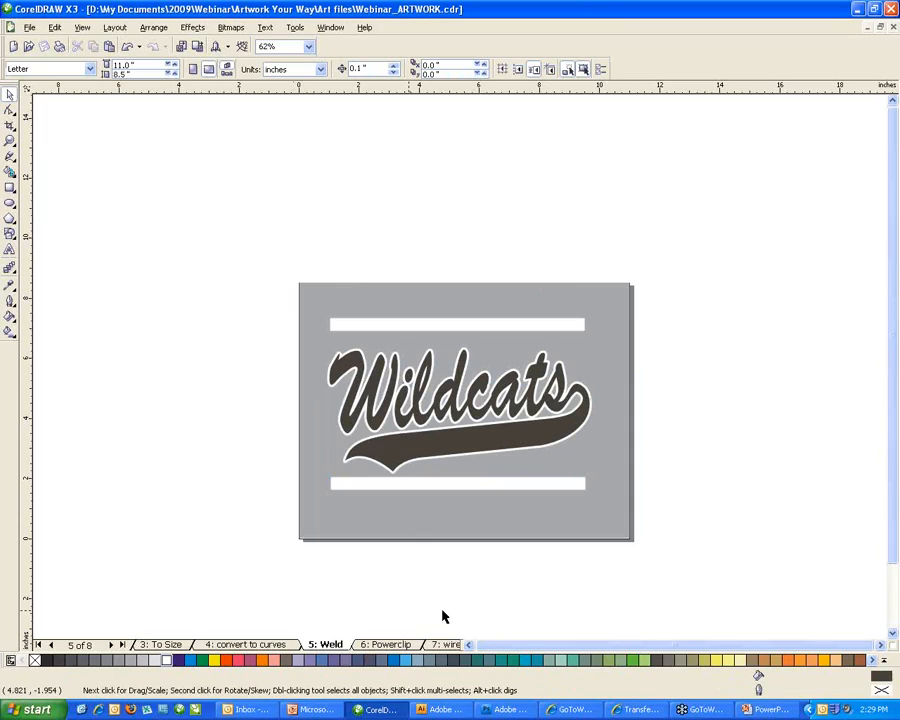
Go to the 7: wireframe page, zoom onto the Company Picnic artwork, and apply a white background.
{"action": "left_click", "coordinate": [380, 646]}
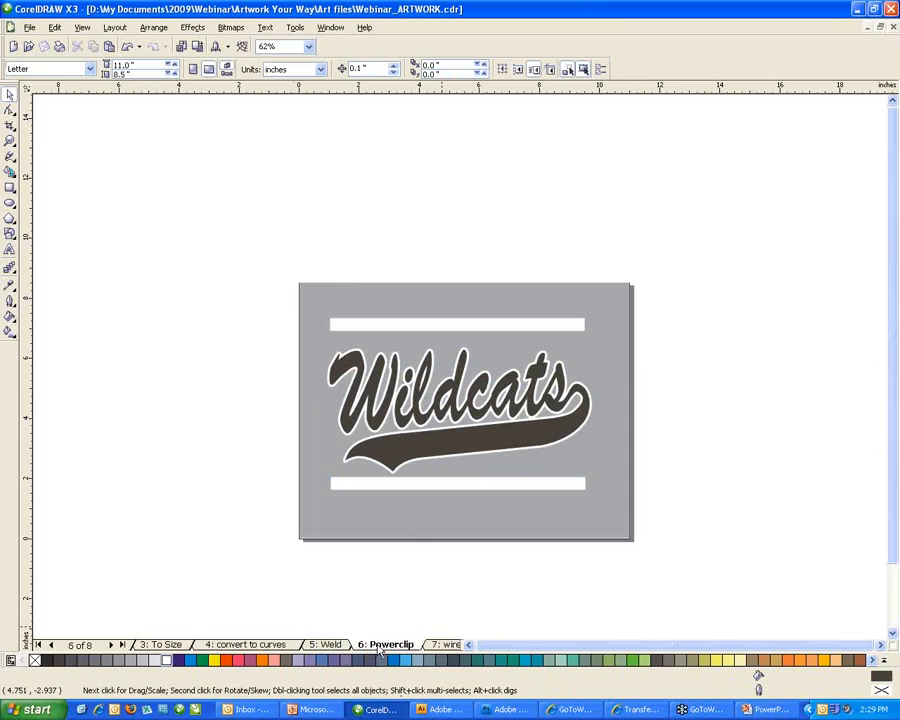
{"action": "left_click", "coordinate": [322, 645]}
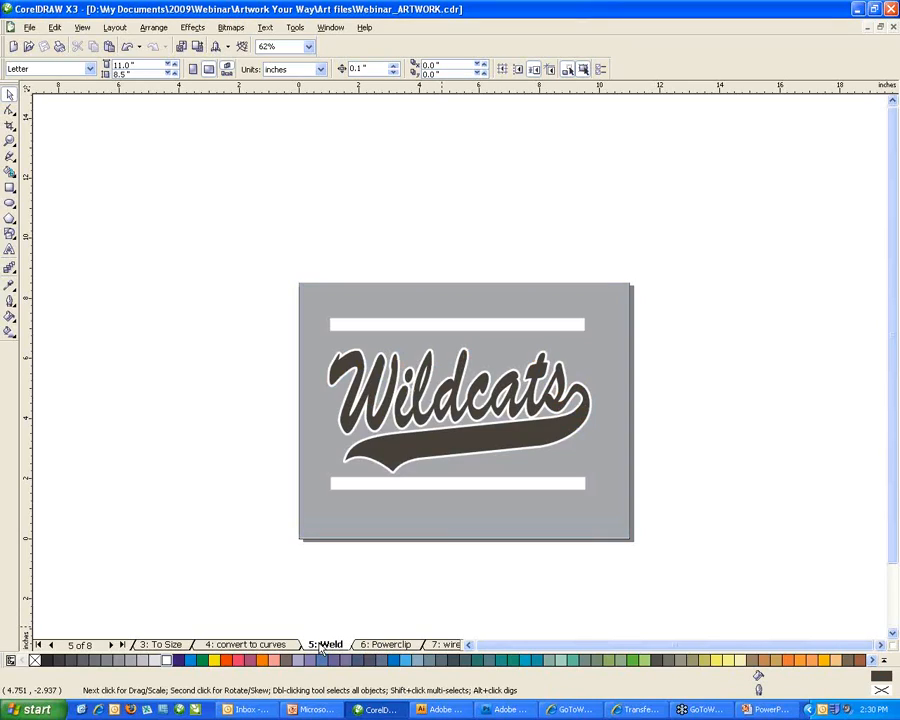
{"action": "left_click", "coordinate": [447, 645]}
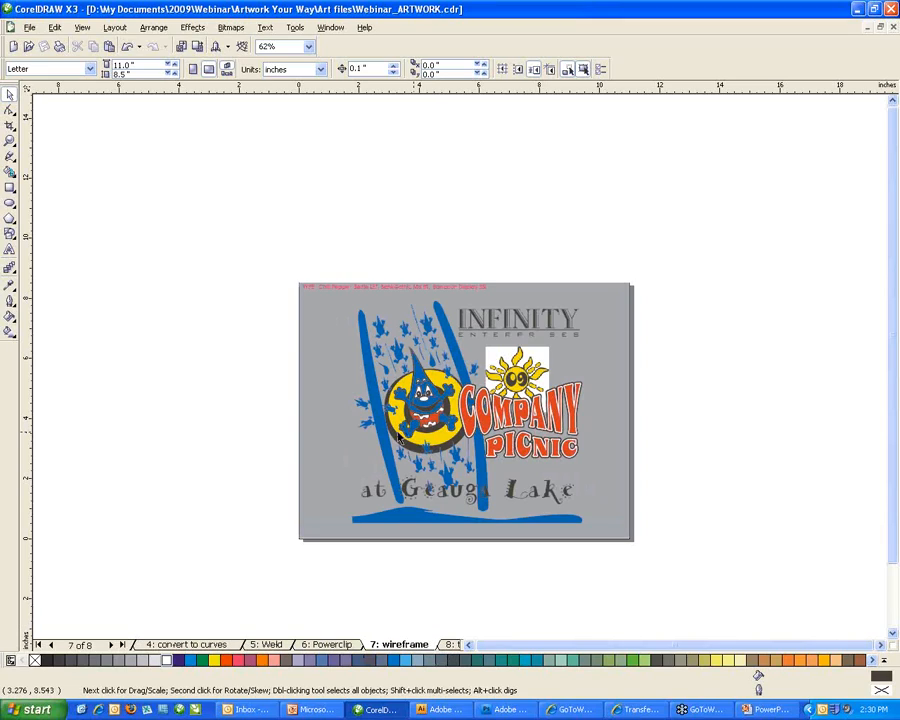
{"action": "left_click_drag", "start_coordinate": [293, 264], "coordinate": [668, 565]}
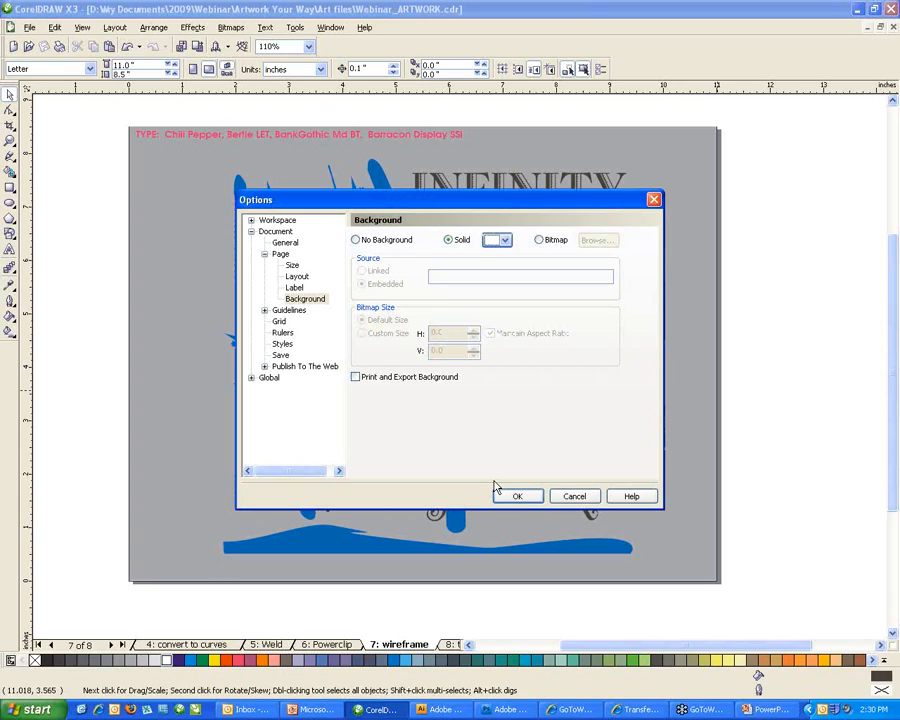
{"action": "left_click", "coordinate": [498, 492]}
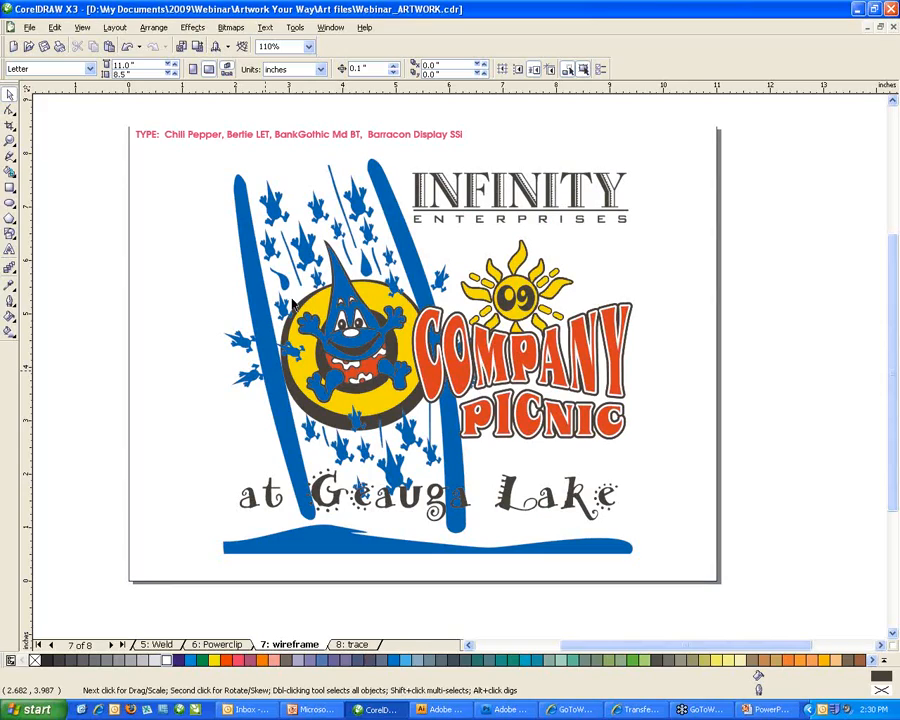
{"action": "left_click", "coordinate": [578, 318]}
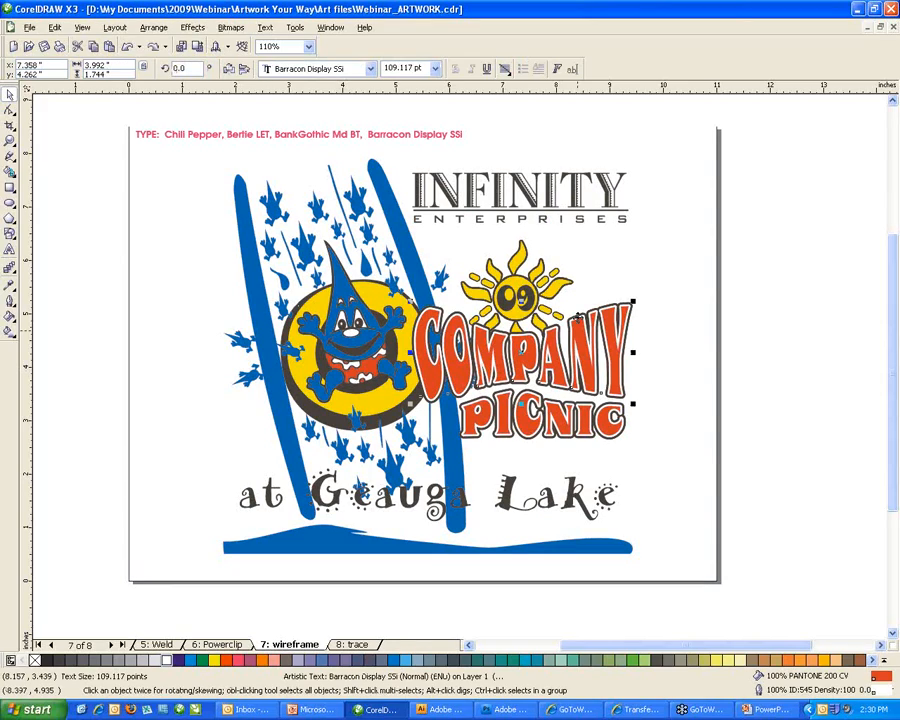
{"action": "left_click", "coordinate": [576, 316]}
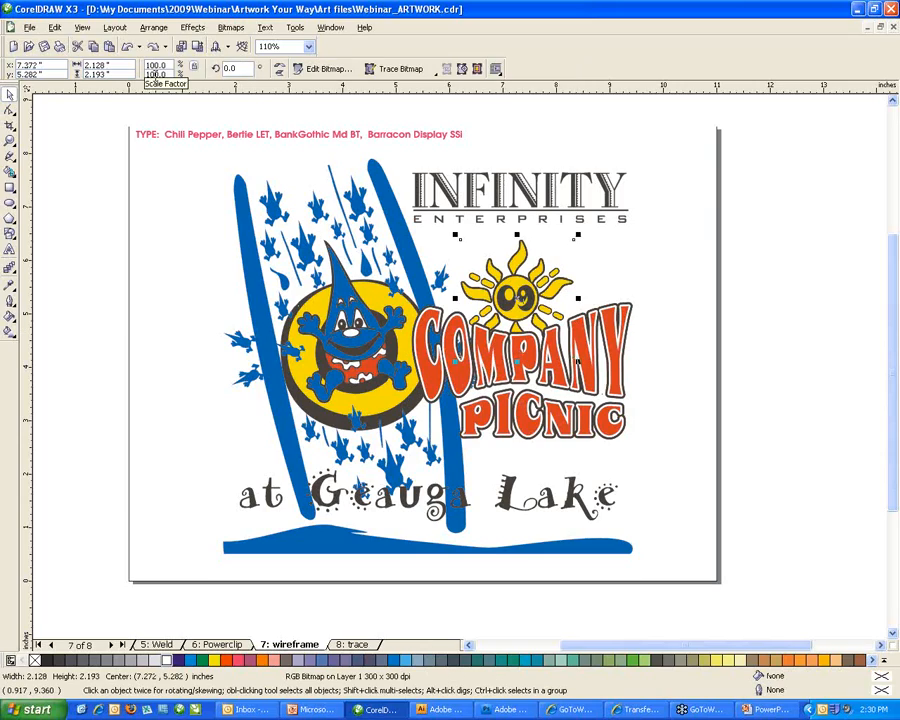
{"action": "left_click", "coordinate": [84, 30]}
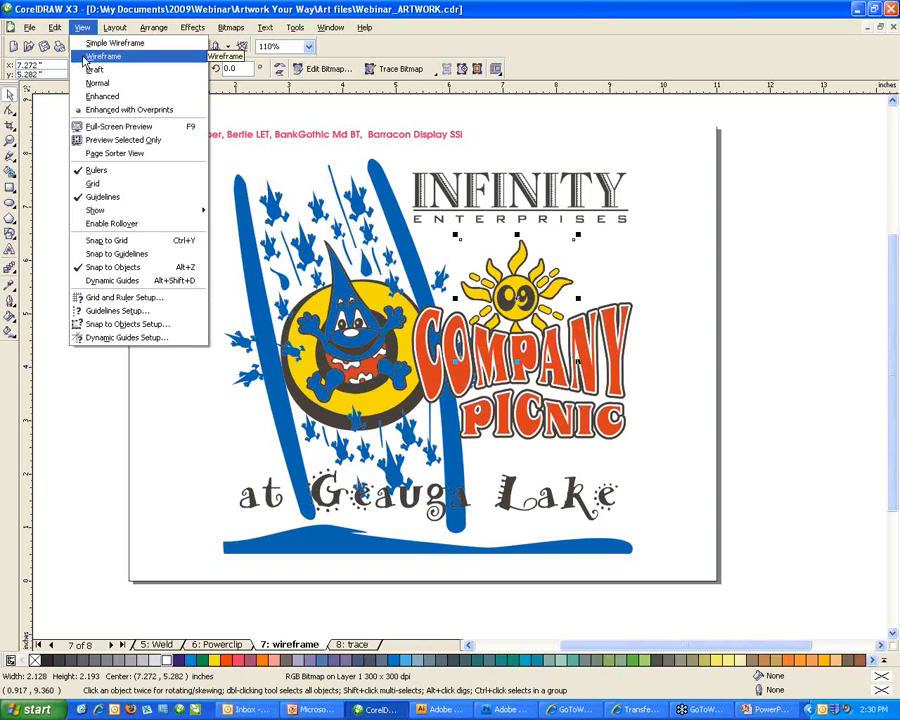
{"action": "left_click", "coordinate": [87, 57]}
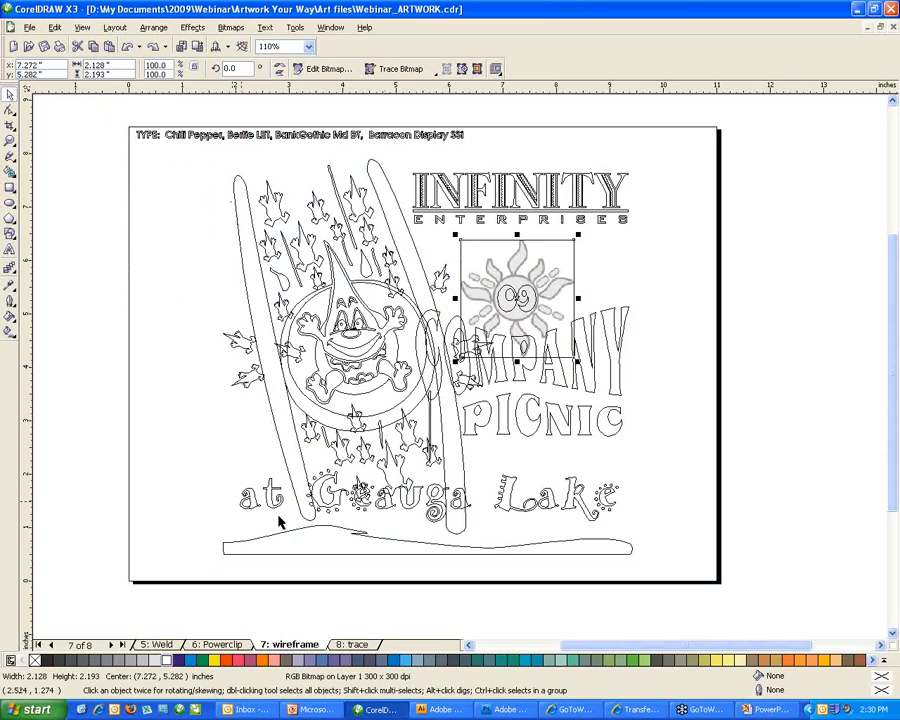
{"action": "left_click", "coordinate": [621, 279]}
{"action": "left_click_drag", "start_coordinate": [565, 288], "coordinate": [600, 272]}
{"action": "key", "text": "ctrl+z"}
{"action": "left_click", "coordinate": [662, 285]}
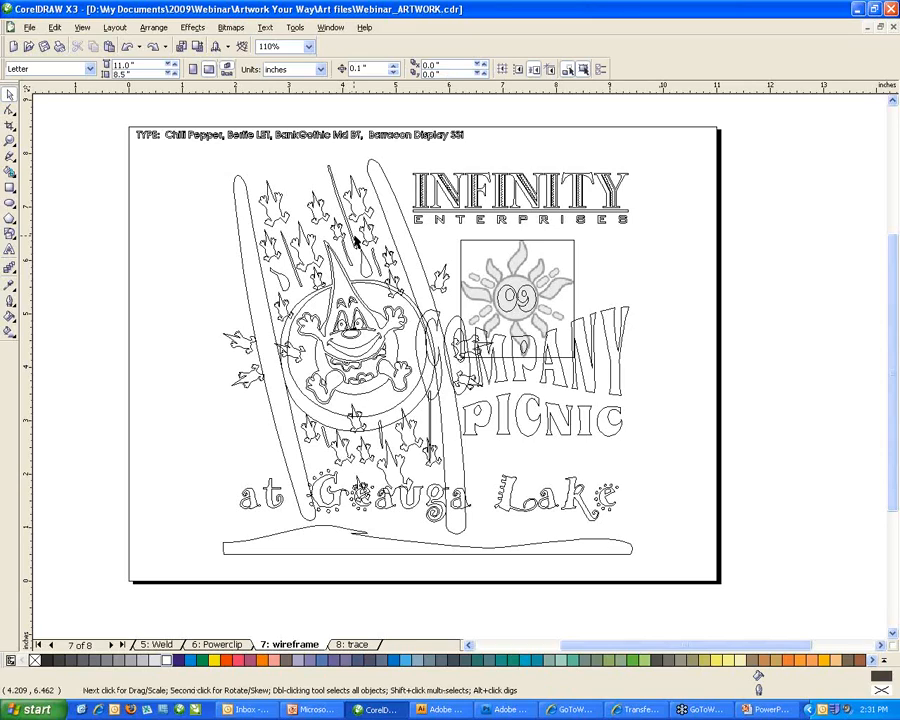
{"action": "left_click", "coordinate": [553, 245]}
{"action": "left_click", "coordinate": [616, 263]}
{"action": "left_click", "coordinate": [78, 29]}
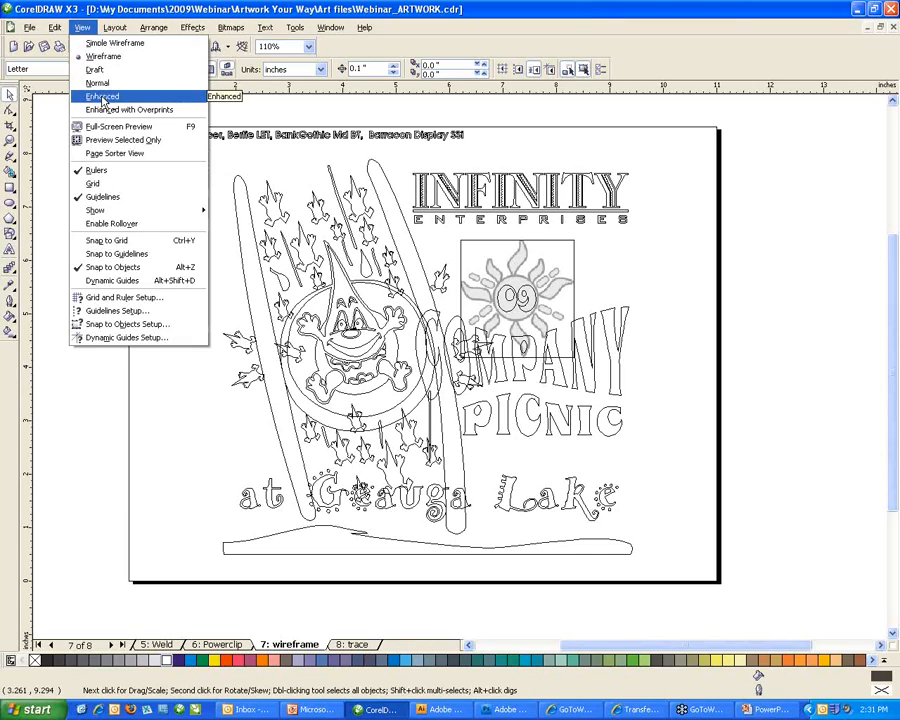
{"action": "left_click", "coordinate": [103, 97]}
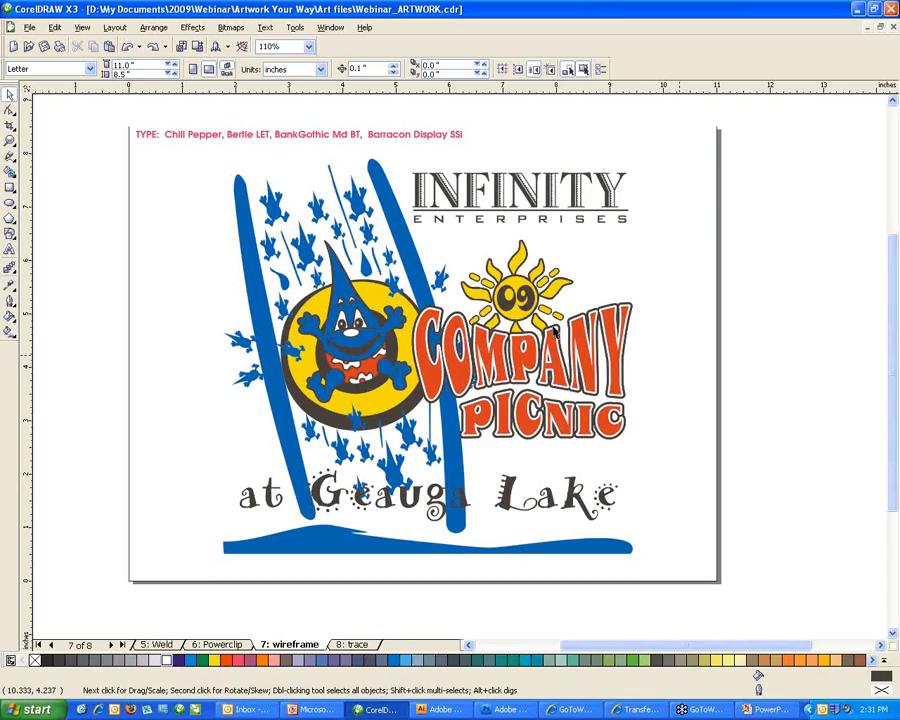
Run Trace Bitmap > High Quality Image on the selected sun bitmap.
{"action": "left_click", "coordinate": [525, 280]}
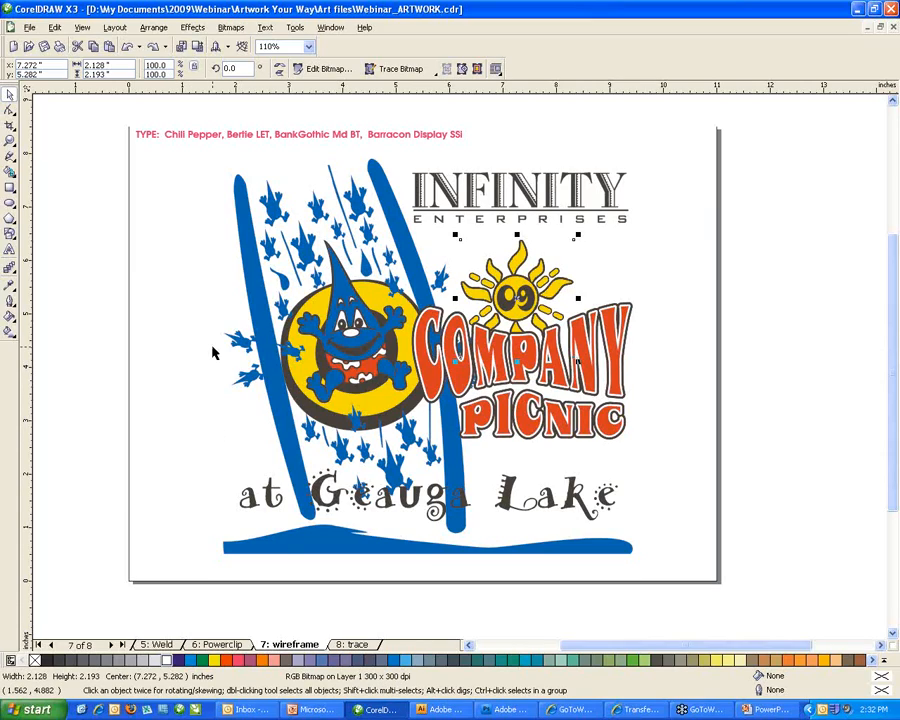
{"action": "left_click", "coordinate": [231, 28]}
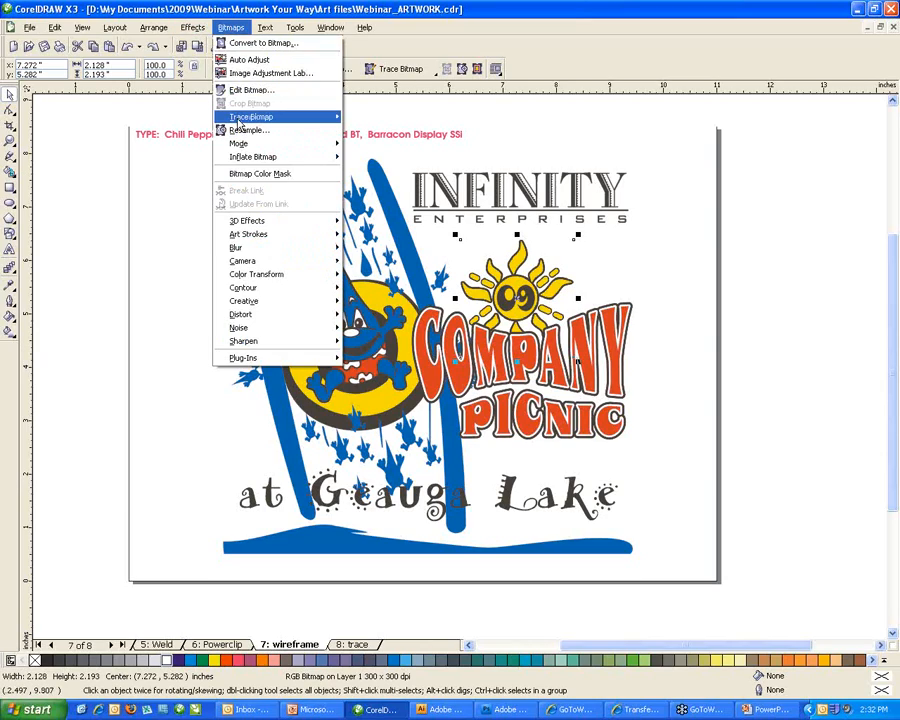
{"action": "mouse_move", "coordinate": [240, 123]}
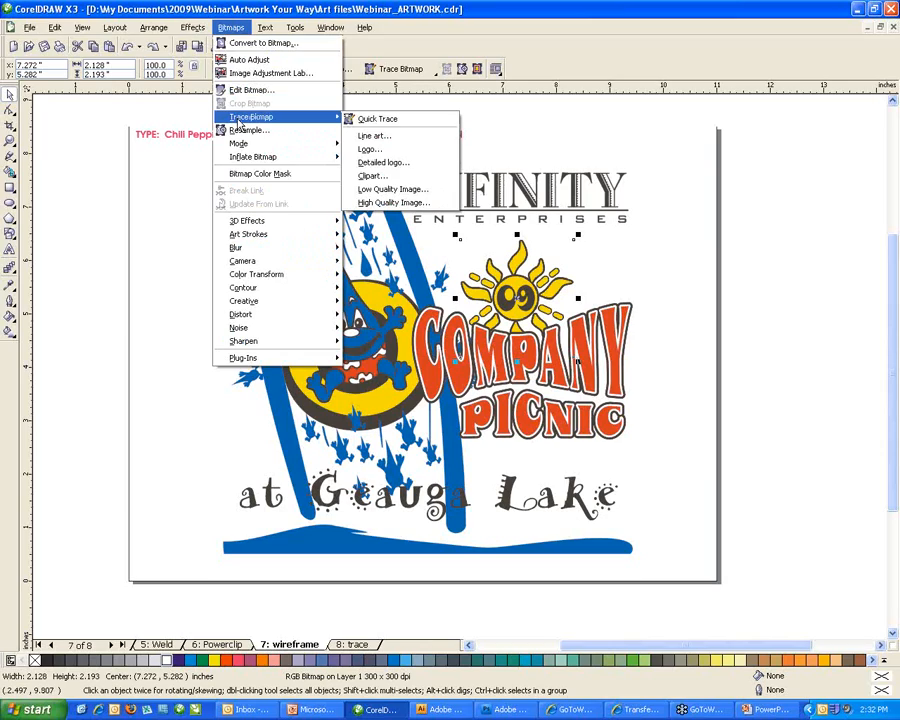
{"action": "left_click", "coordinate": [395, 204]}
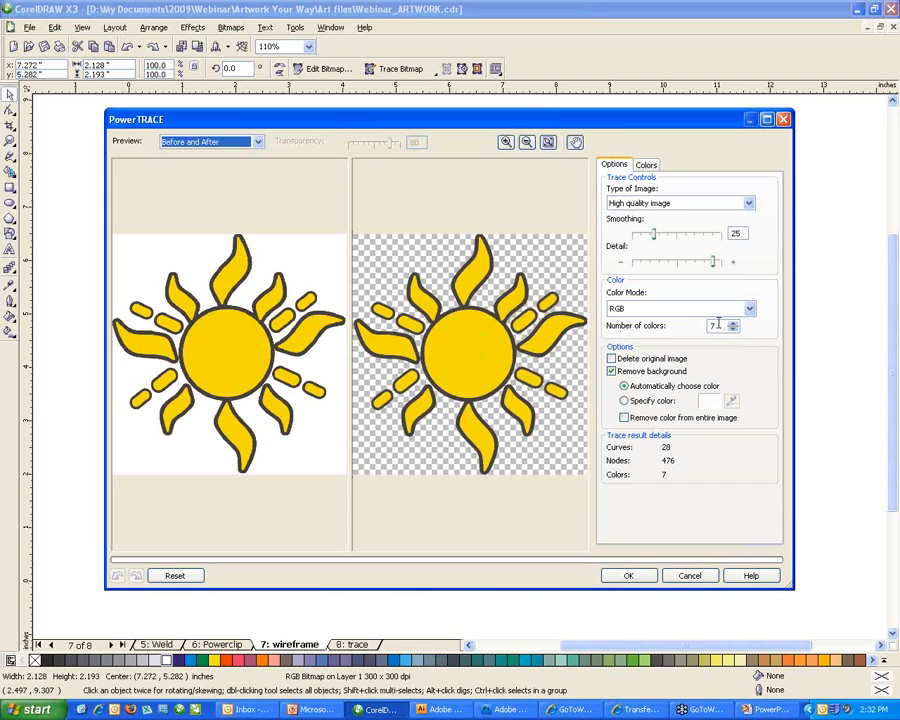
Set the PowerTRACE colour count to 3 and accept the trace into the drawing.
{"action": "left_click_drag", "start_coordinate": [718, 325], "coordinate": [639, 317]}
{"action": "type", "text": "2"}
{"action": "key", "text": "Tab"}
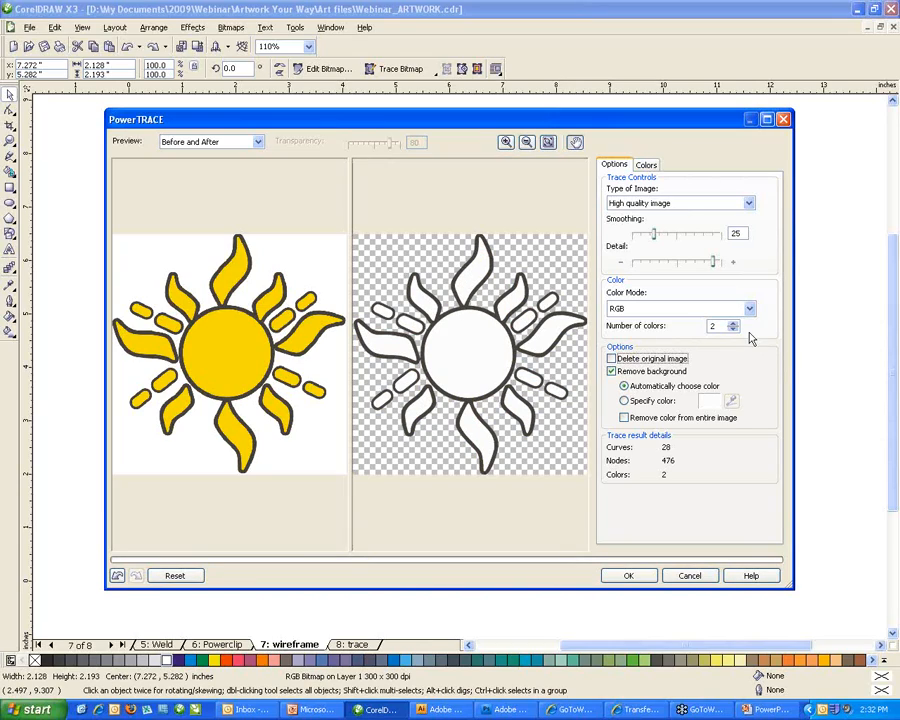
{"action": "left_click", "coordinate": [733, 323]}
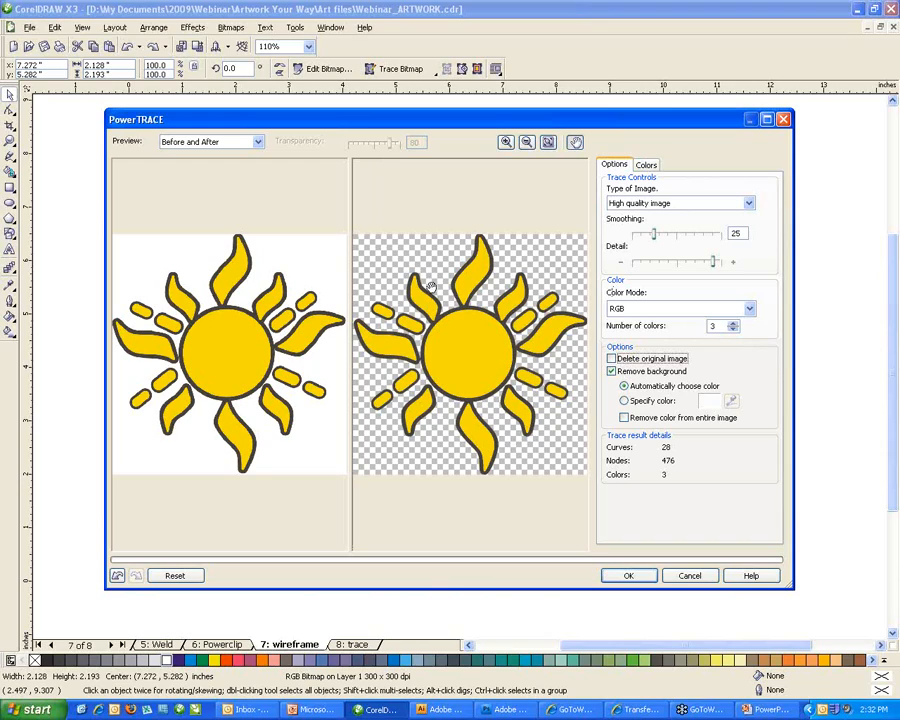
{"action": "left_click", "coordinate": [628, 576]}
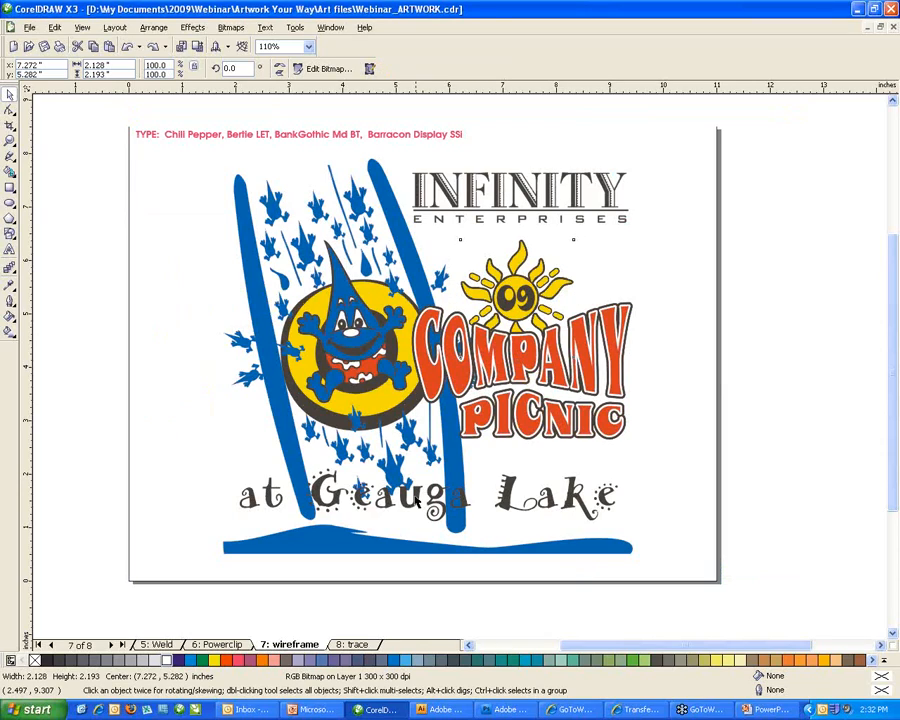
Deselect the traced sun and zoom in on the sun and COMPANY.
{"action": "left_click", "coordinate": [680, 346]}
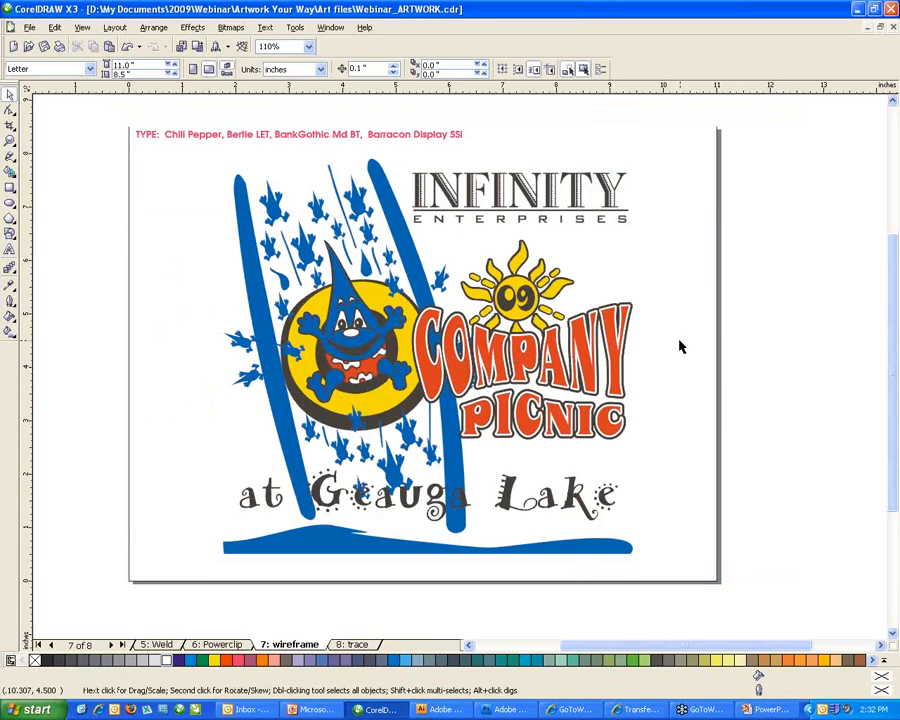
{"action": "key", "text": "F2"}
{"action": "left_click_drag", "start_coordinate": [455, 210], "coordinate": [652, 399]}
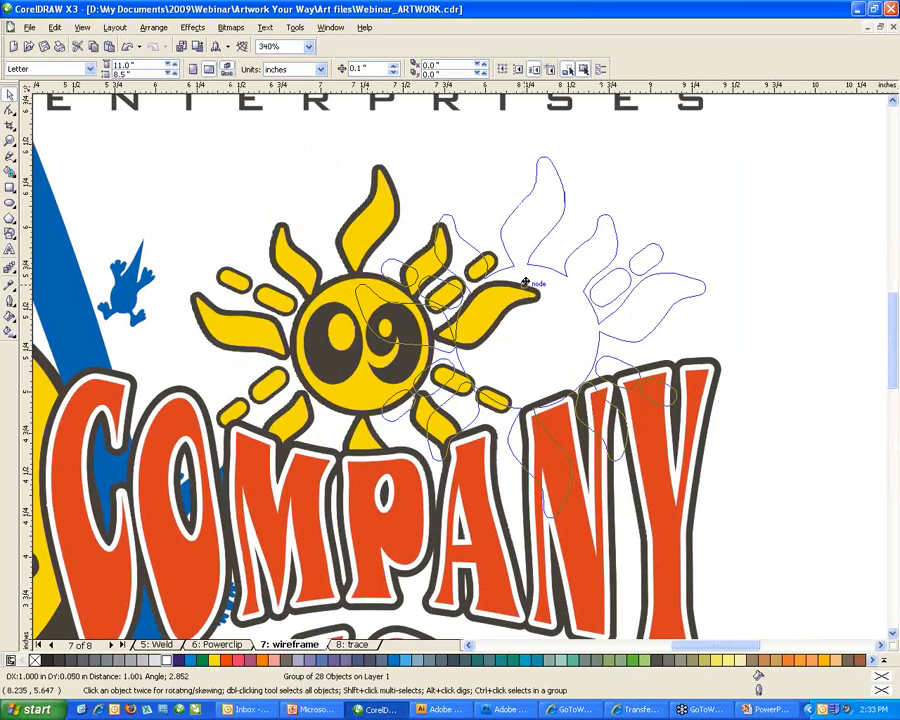
In Wireframe view, delete the original sun bitmap from behind the traced sun.
{"action": "left_click_drag", "start_coordinate": [525, 283], "coordinate": [553, 242]}
{"action": "left_click", "coordinate": [82, 27]}
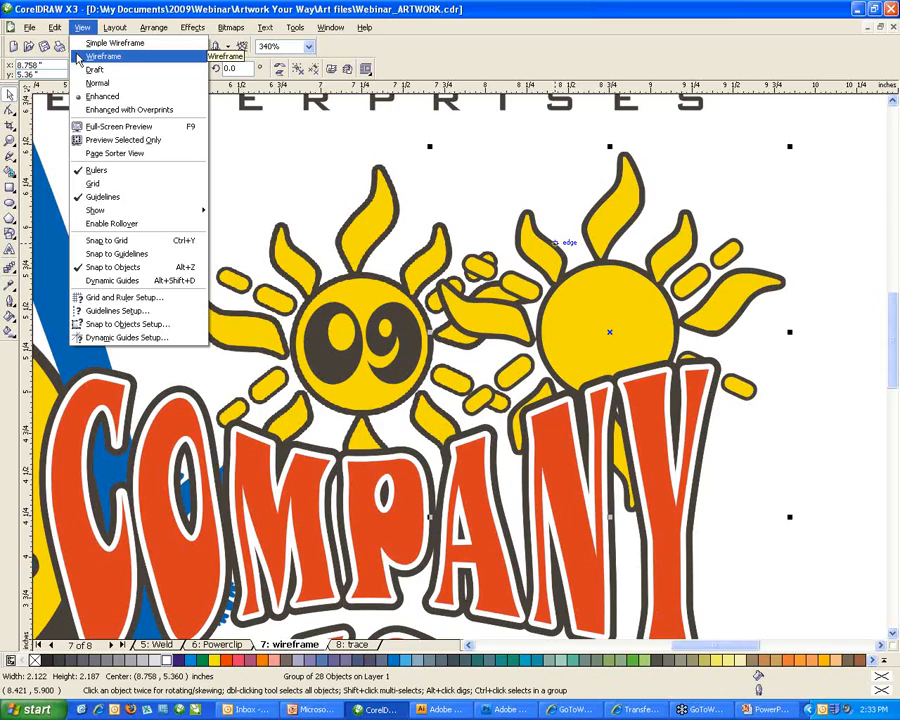
{"action": "left_click", "coordinate": [80, 57]}
{"action": "key", "text": "ctrl+z"}
{"action": "left_click", "coordinate": [541, 211]}
{"action": "key", "text": "Delete"}
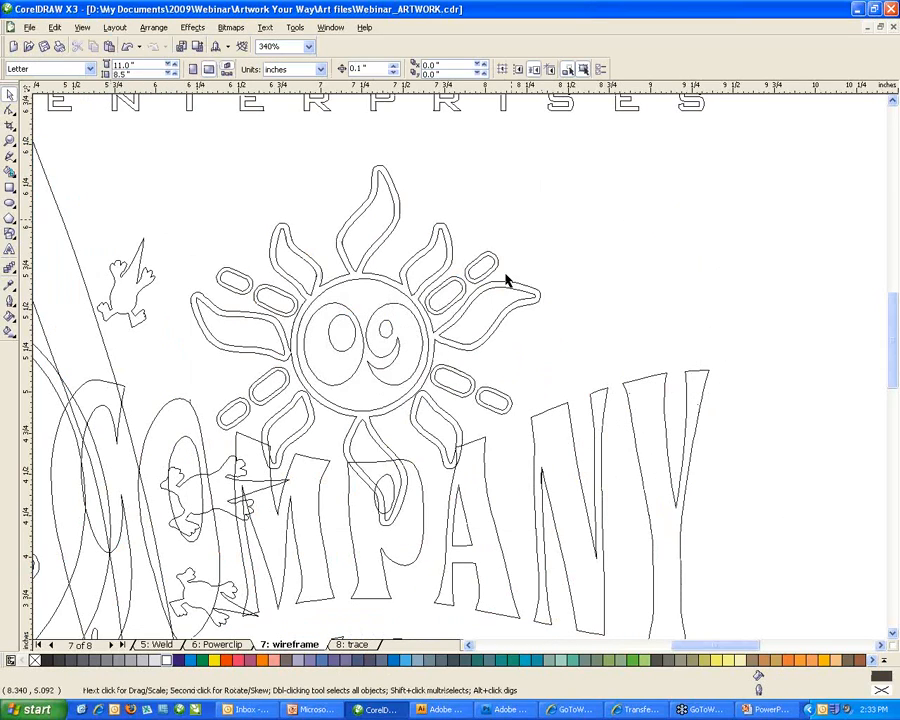
Return the drawing to Enhanced full-colour display with the traced sun selected.
{"action": "left_click", "coordinate": [507, 281]}
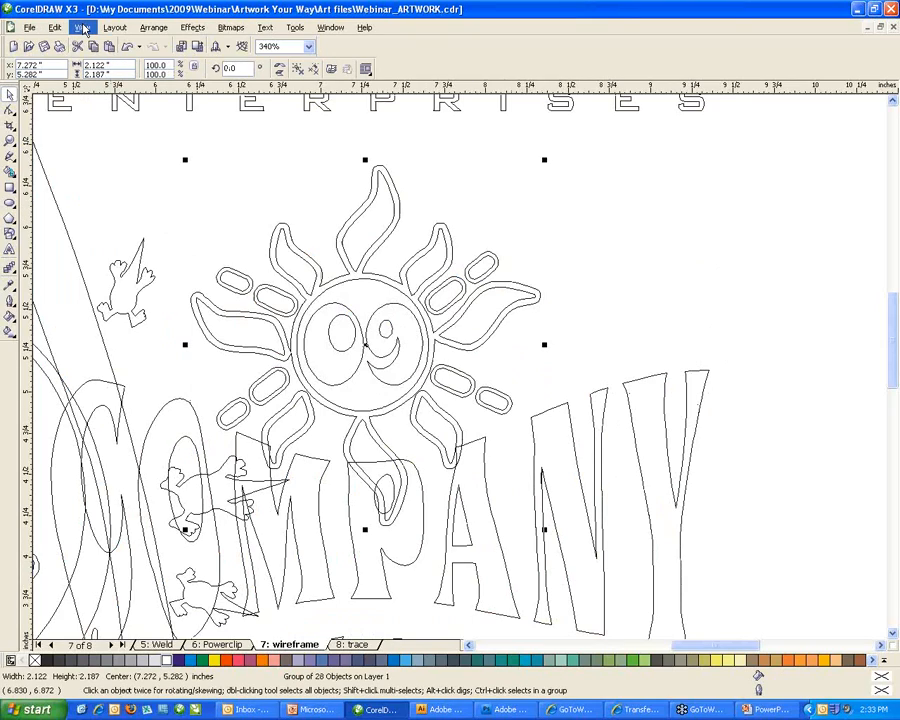
{"action": "left_click", "coordinate": [83, 28]}
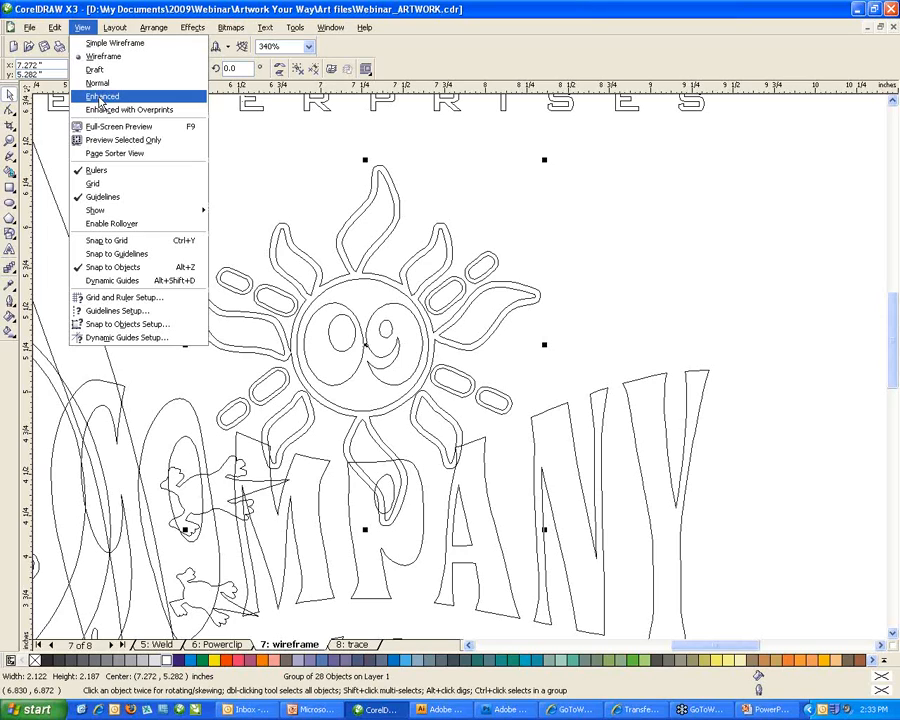
{"action": "left_click", "coordinate": [100, 96]}
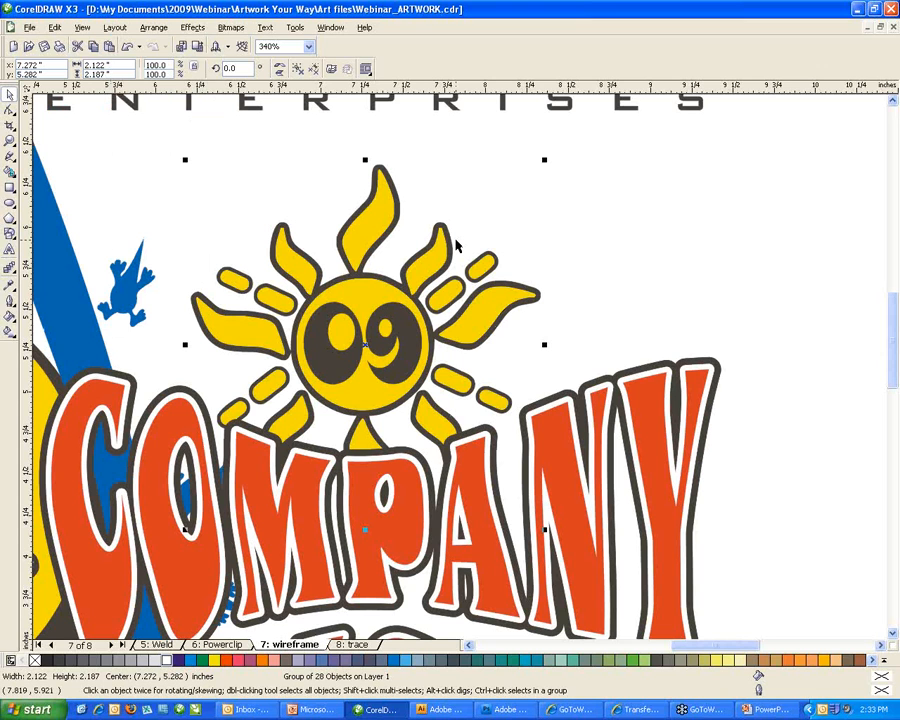
{"action": "left_click", "coordinate": [700, 280]}
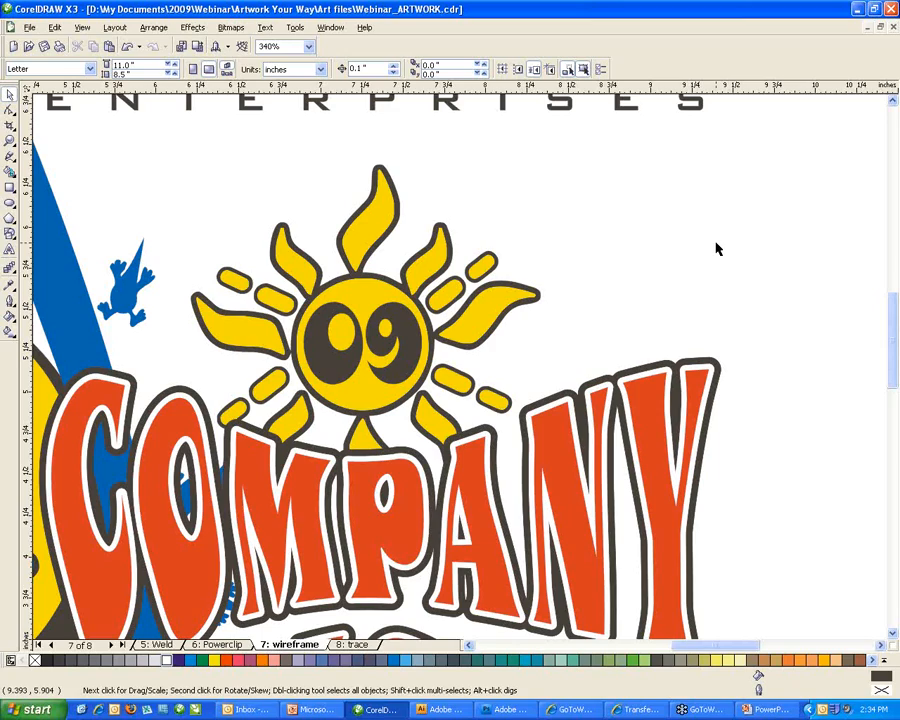
Zoom out until the entire Company Picnic at Geauga Lake design is visible.
{"action": "scroll", "coordinate": [717, 248], "scroll_direction": "down", "scroll_amount": 2}
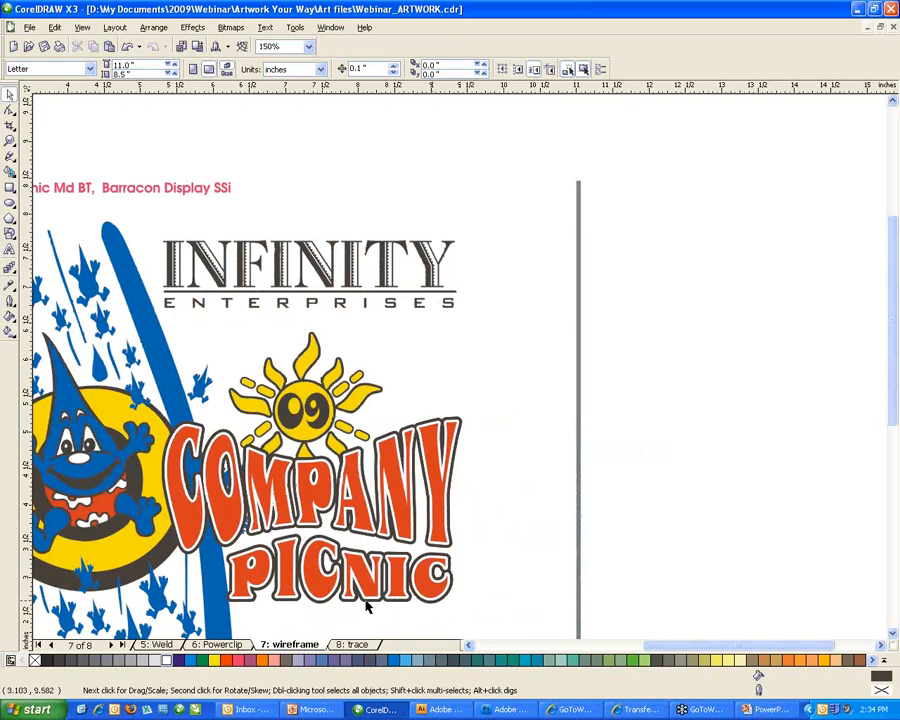
{"action": "scroll", "coordinate": [367, 607], "scroll_direction": "down", "scroll_amount": 1}
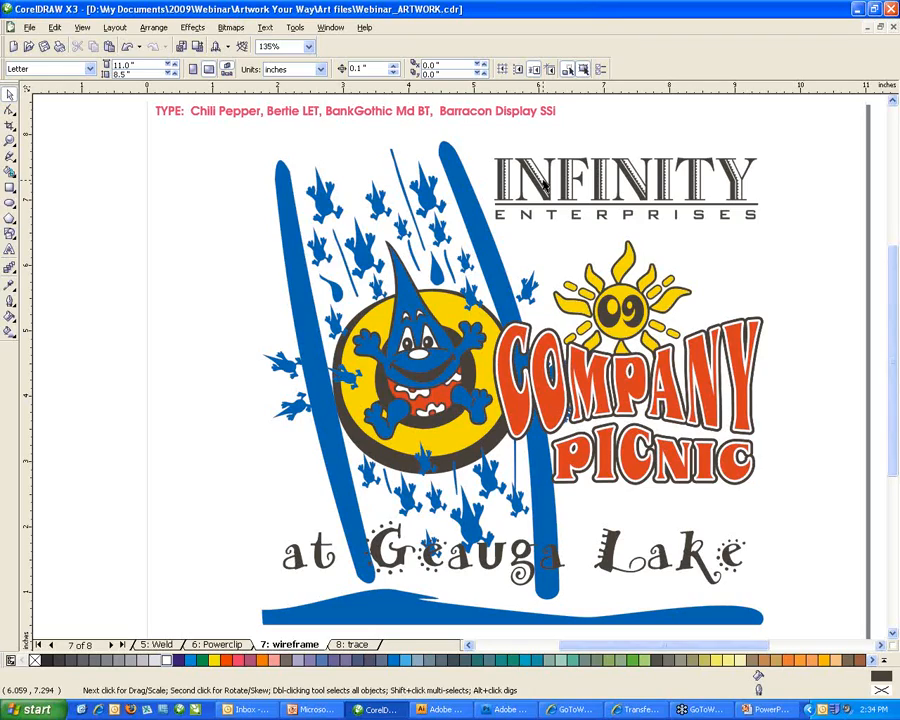
{"action": "left_click", "coordinate": [204, 116]}
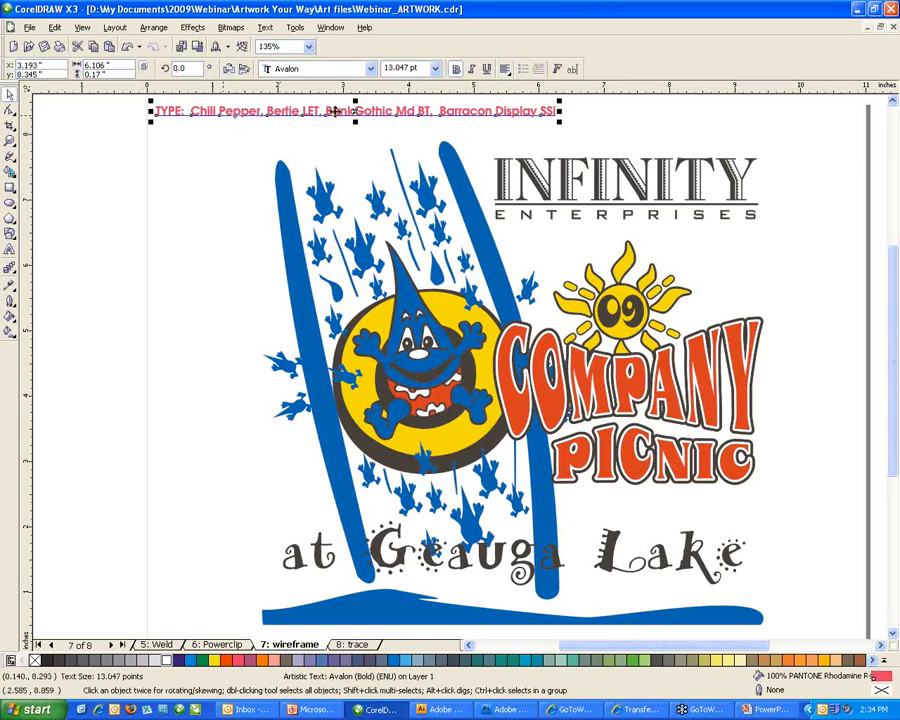
{"action": "left_click", "coordinate": [525, 181]}
{"action": "left_click", "coordinate": [605, 362]}
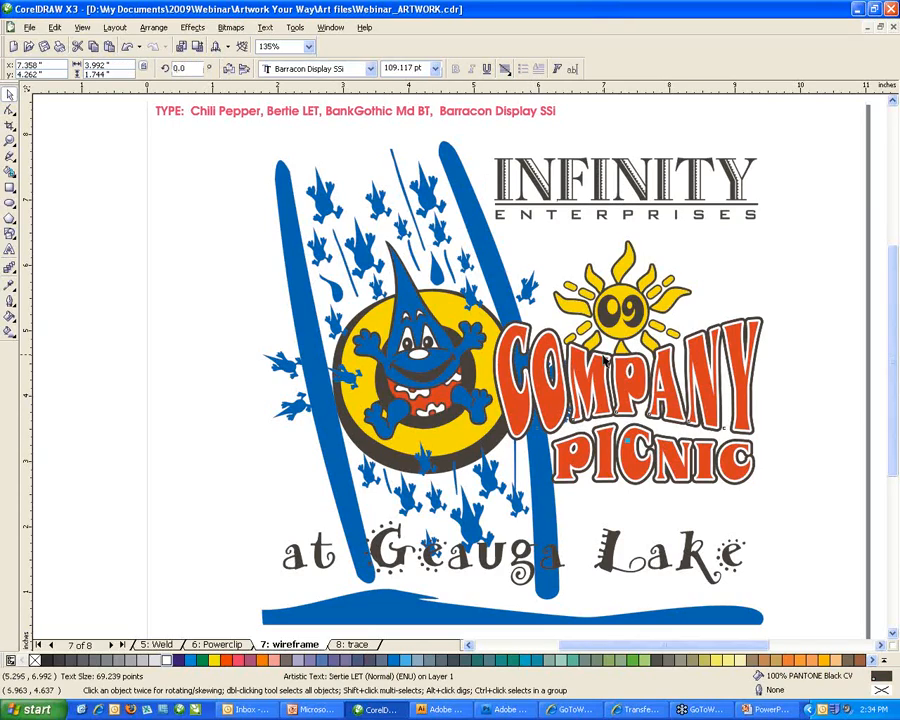
{"action": "left_click", "coordinate": [600, 468]}
{"action": "left_click", "coordinate": [580, 390]}
{"action": "left_click", "coordinate": [535, 175]}
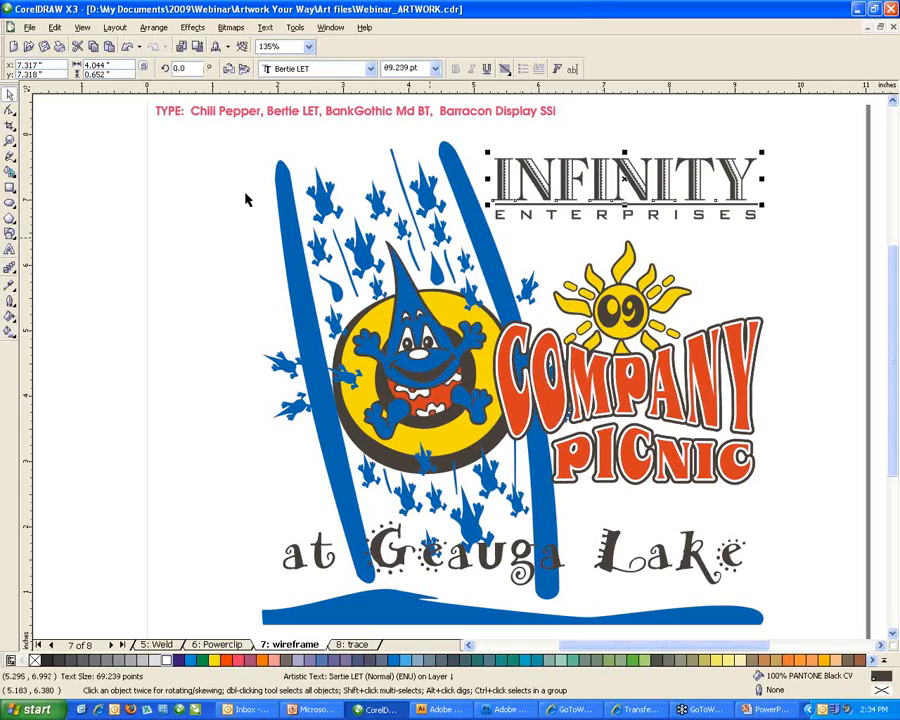
{"action": "left_click", "coordinate": [105, 140]}
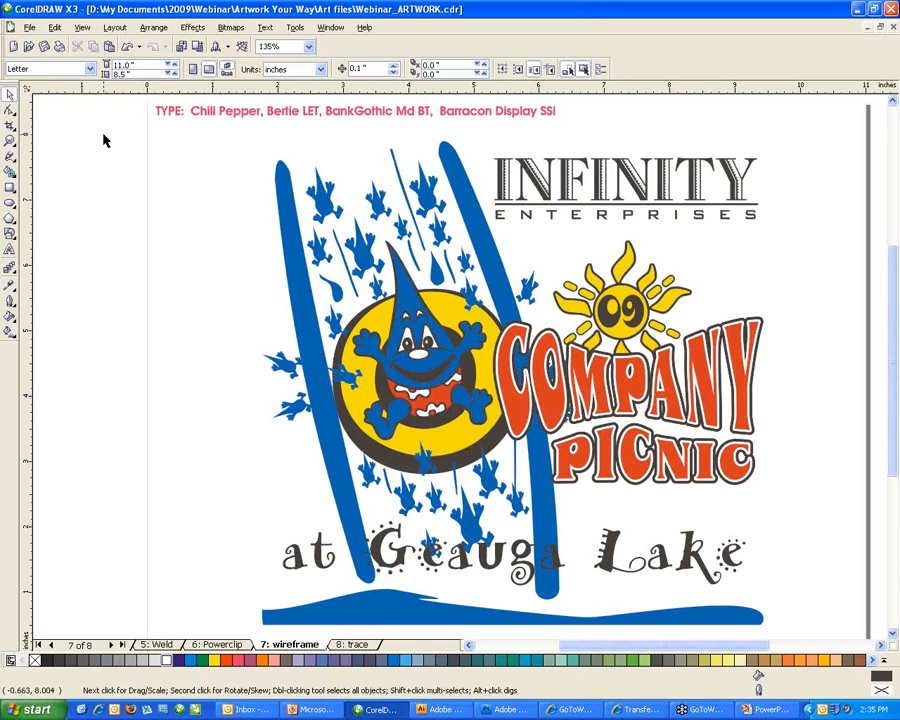
{"action": "left_click", "coordinate": [30, 28]}
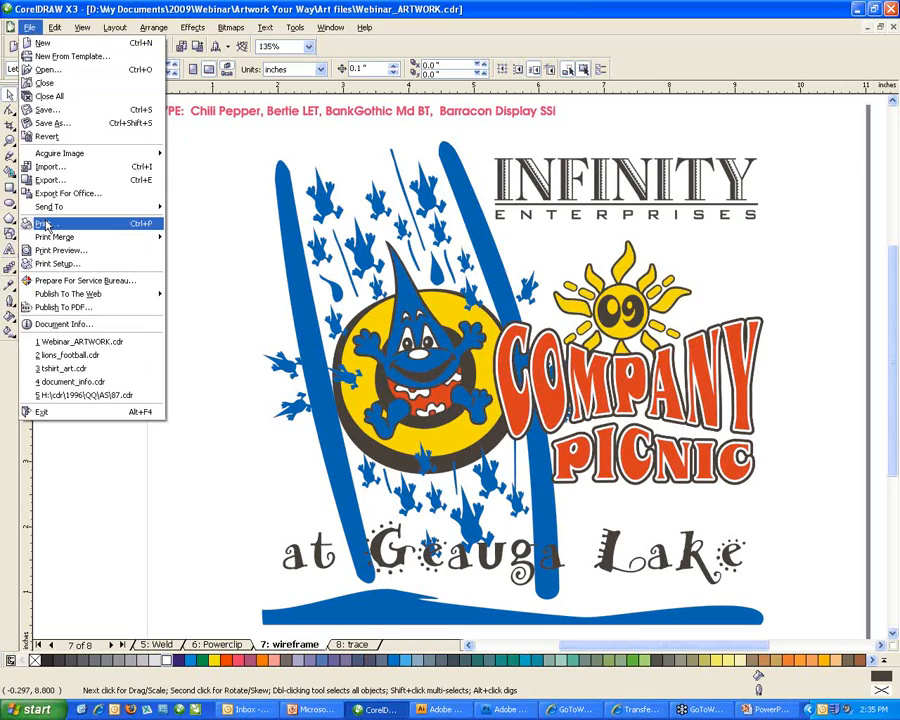
{"action": "left_click", "coordinate": [41, 325]}
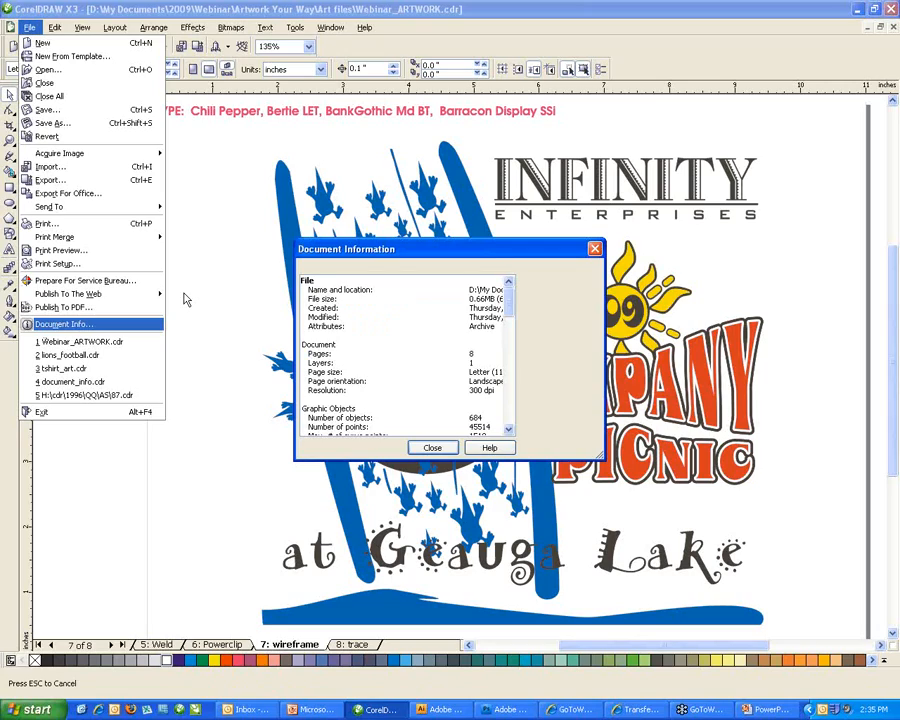
{"action": "left_click_drag", "start_coordinate": [511, 303], "coordinate": [511, 333]}
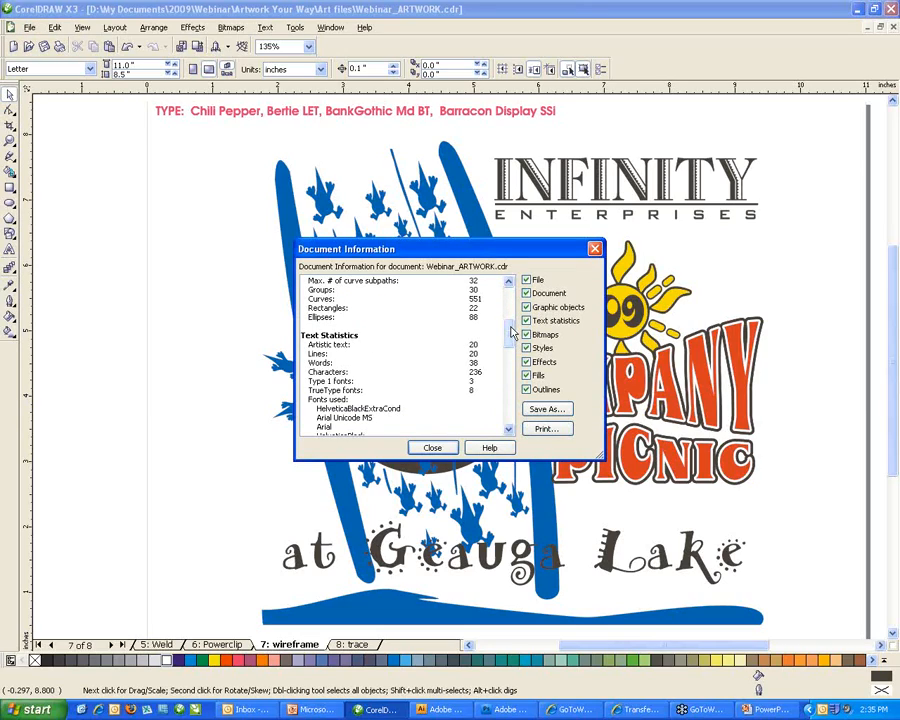
{"action": "scroll", "coordinate": [380, 420], "scroll_direction": "down", "scroll_amount": 3}
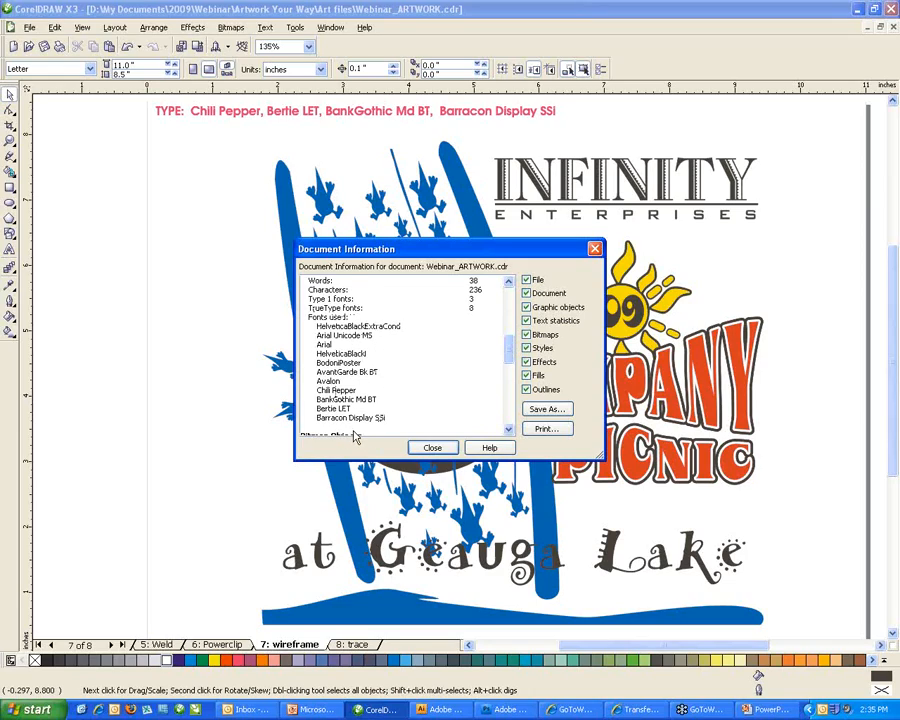
{"action": "left_click", "coordinate": [430, 447]}
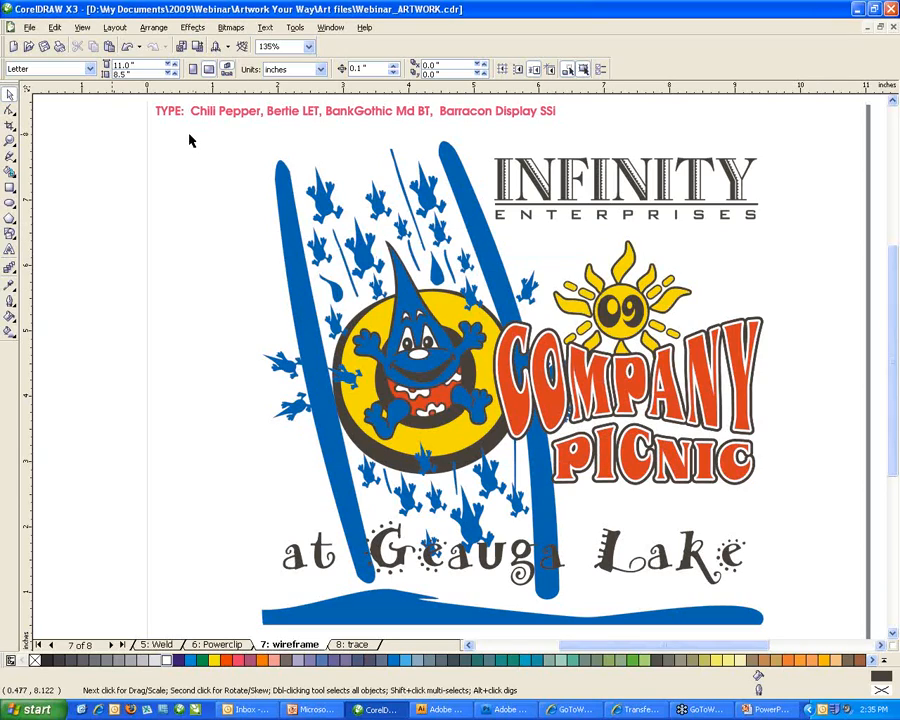
Paste the selected logo artwork into Graphic1 and check Document Info, which lists 7 TrueType fonts.
{"action": "left_click_drag", "start_coordinate": [120, 103], "coordinate": [825, 638]}
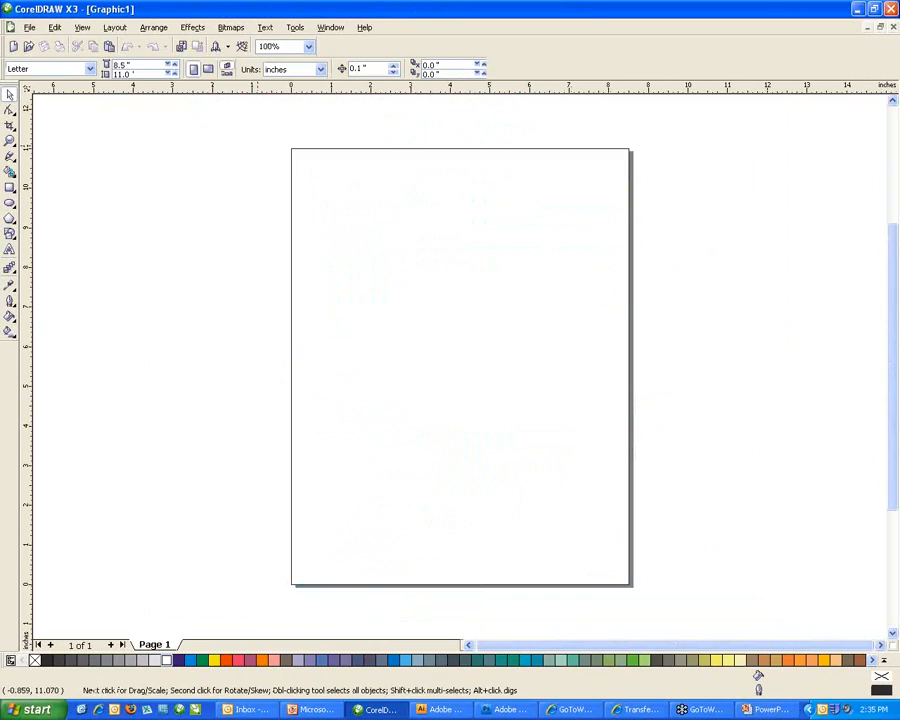
{"action": "key", "text": "ctrl+v"}
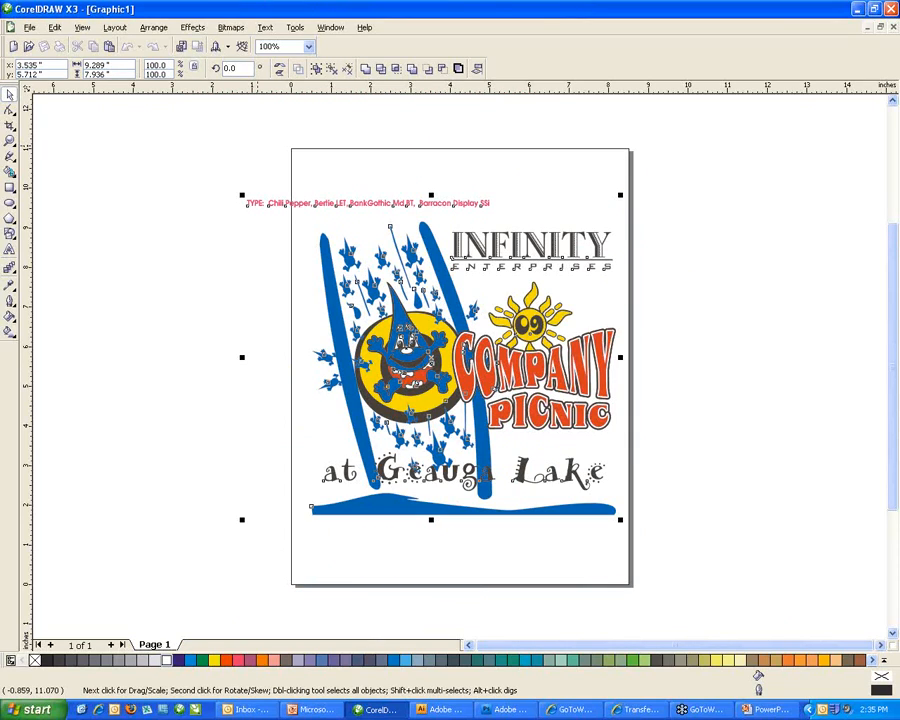
{"action": "left_click", "coordinate": [30, 27]}
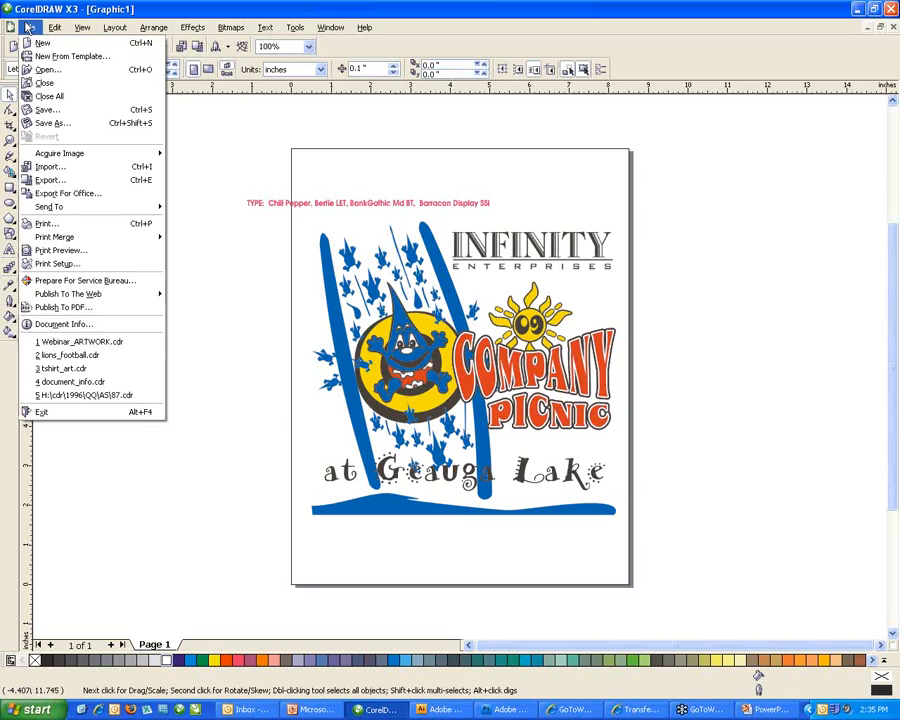
{"action": "left_click", "coordinate": [64, 324]}
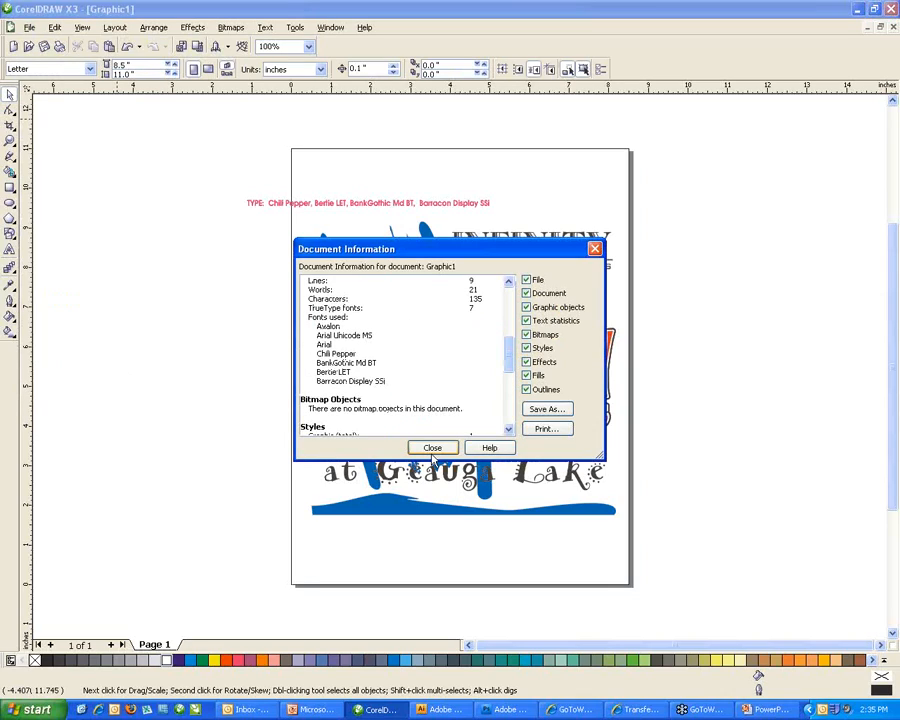
{"action": "left_click", "coordinate": [432, 448]}
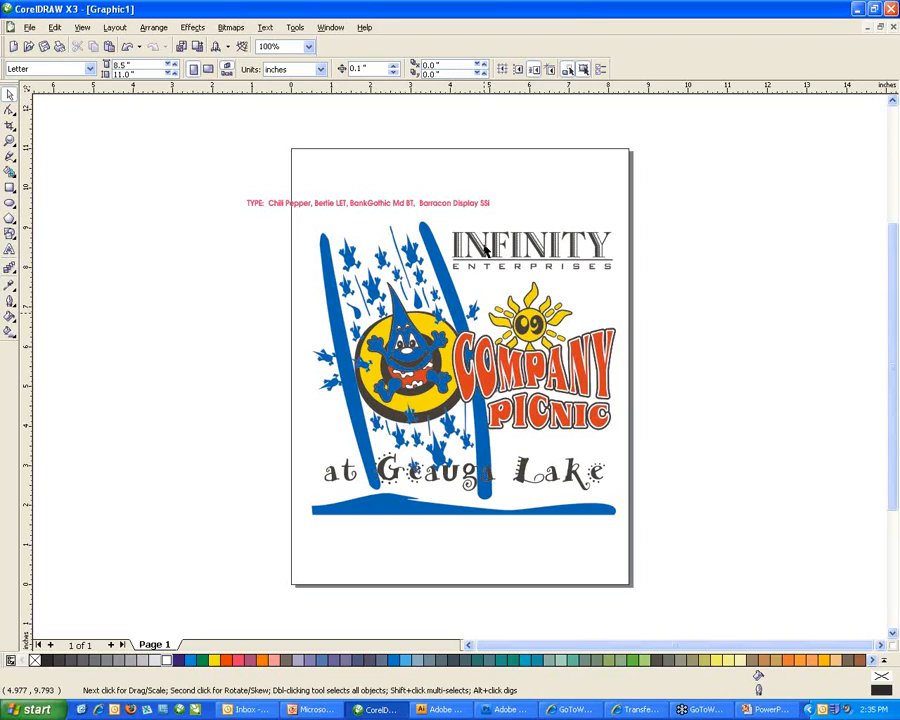
Convert the INFINITY heading to curves with Ctrl+Q.
{"action": "left_click", "coordinate": [485, 250]}
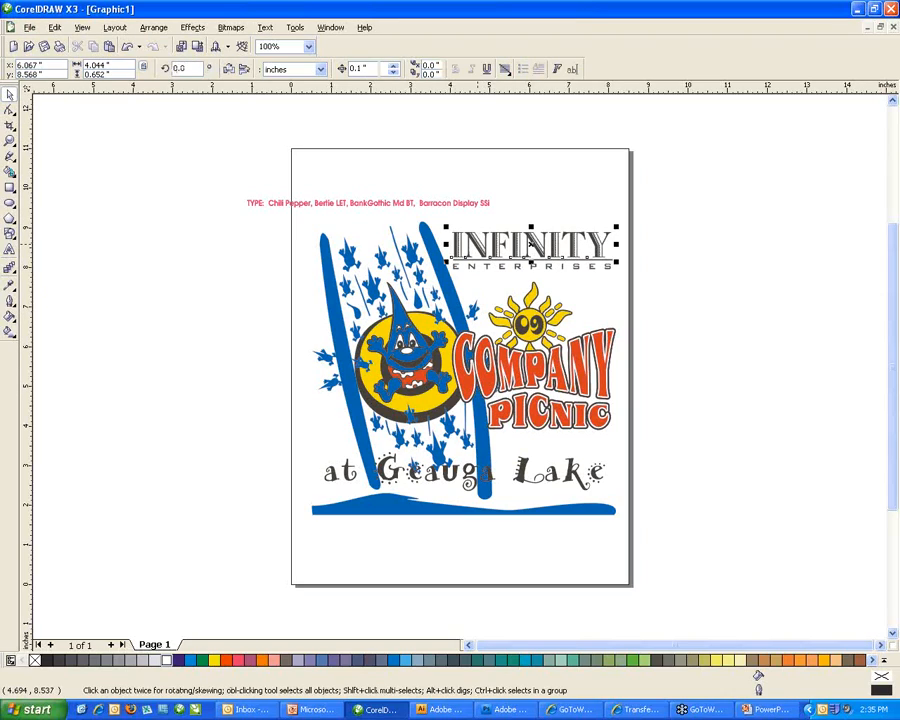
{"action": "left_click", "coordinate": [160, 27]}
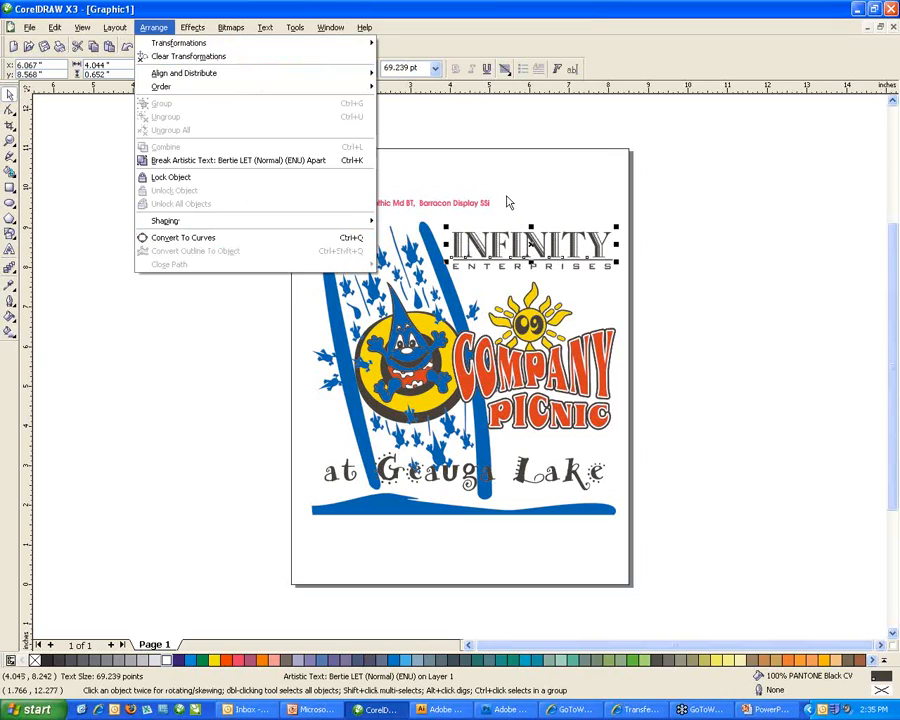
{"action": "left_click", "coordinate": [490, 245]}
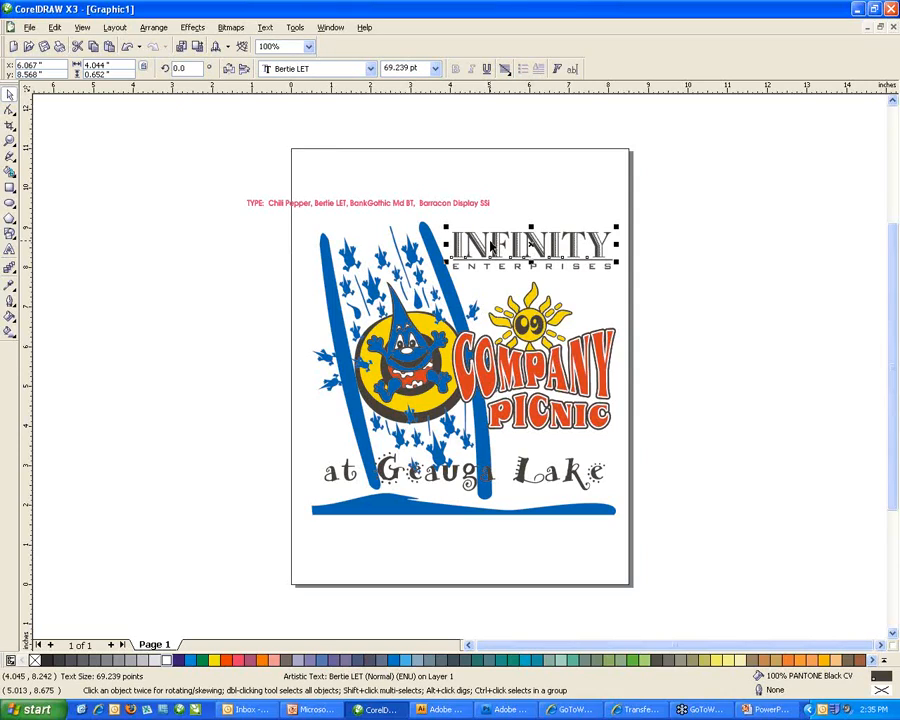
{"action": "key", "text": "ctrl+q"}
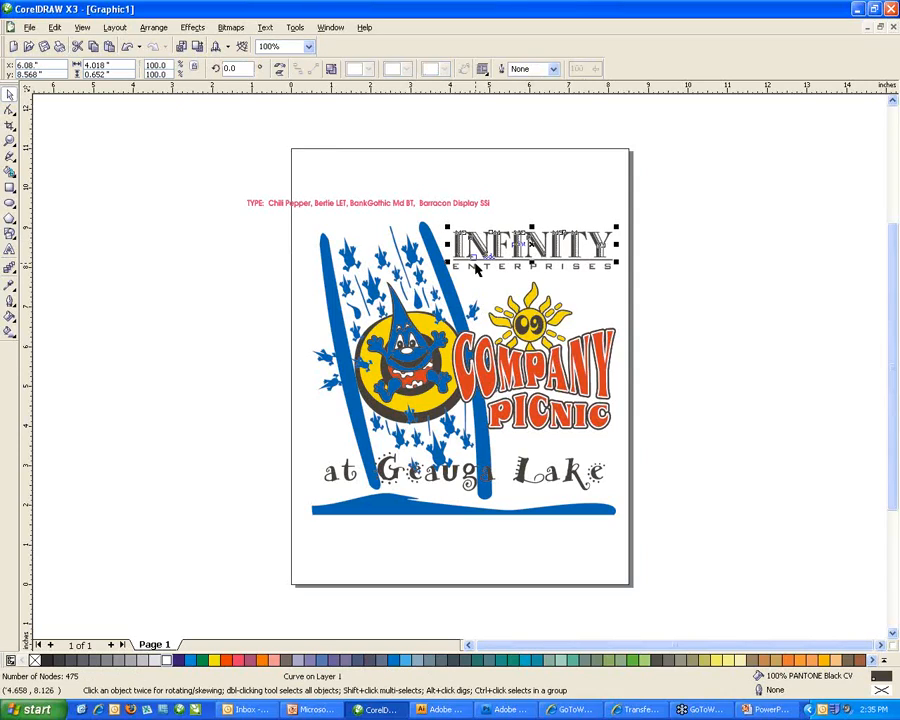
Convert the ENTERPRISES text to curves and inspect the 'at Geauga Lake' group.
{"action": "left_click", "coordinate": [477, 268]}
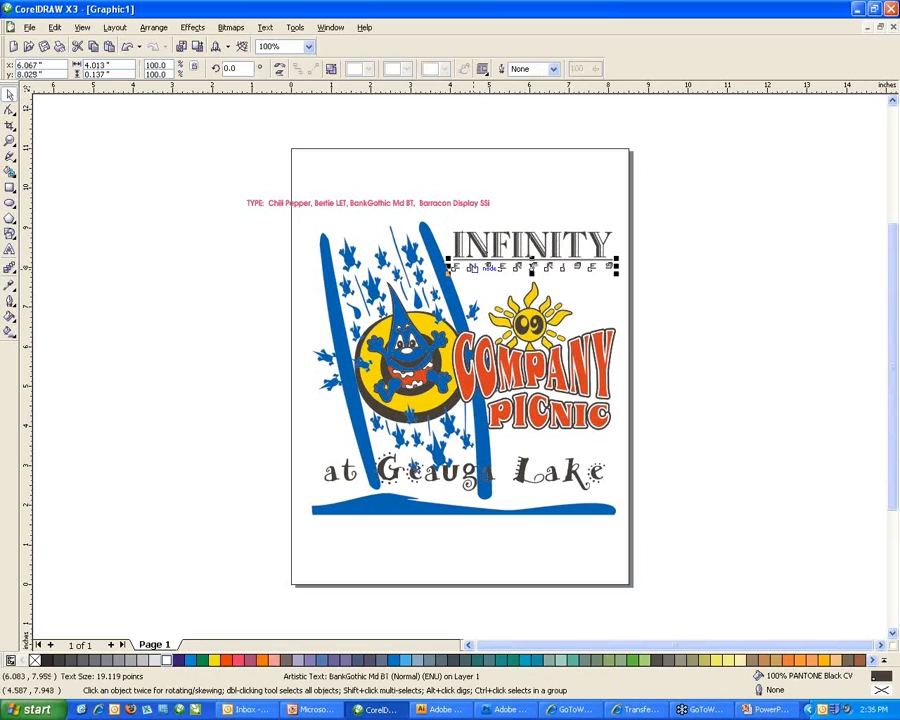
{"action": "key", "text": "ctrl+q"}
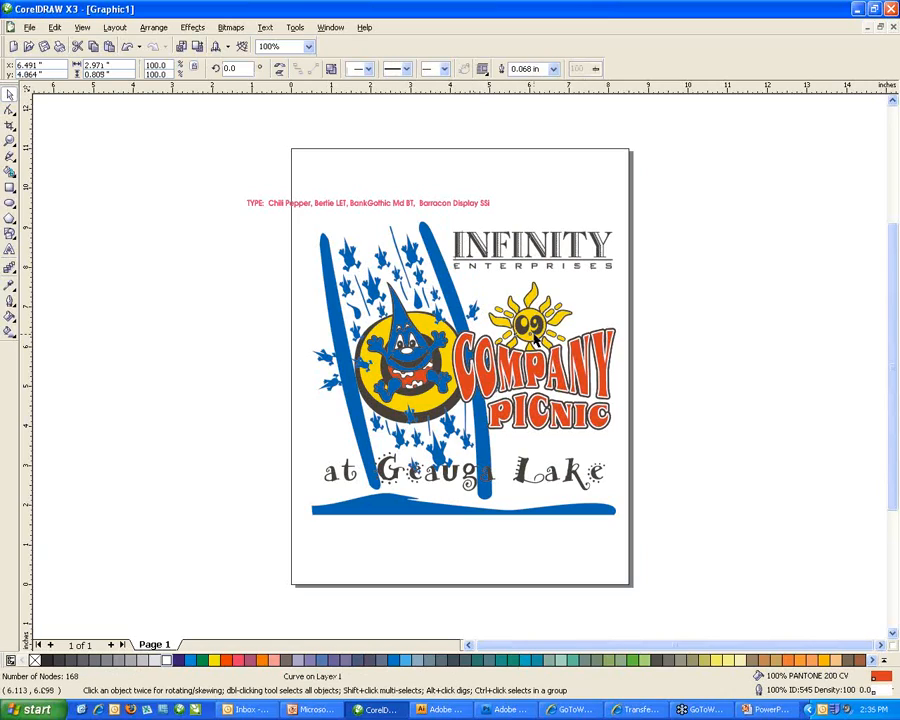
{"action": "left_click", "coordinate": [531, 474]}
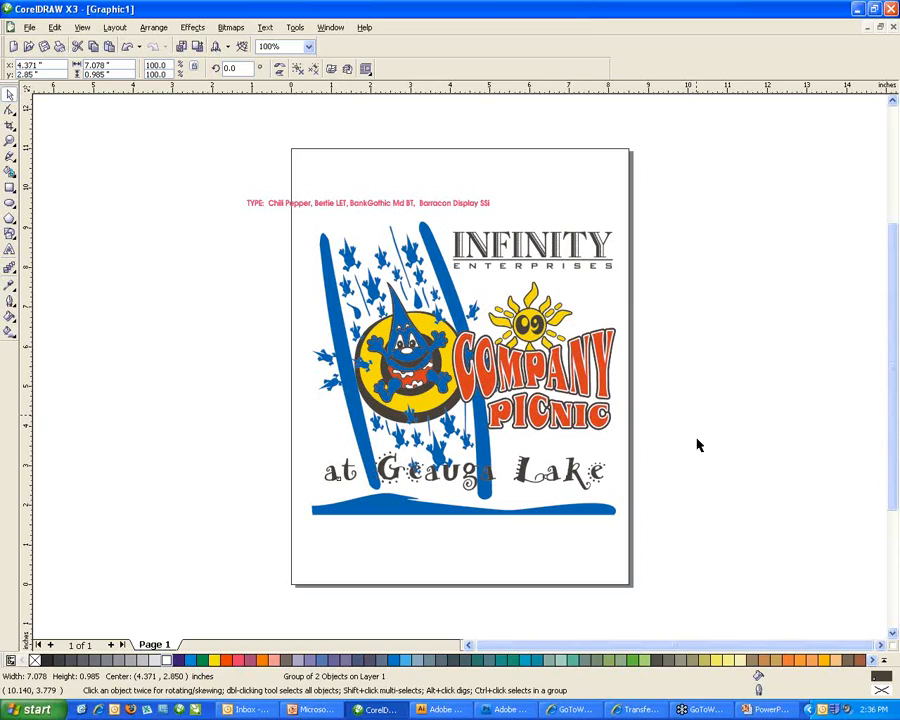
{"action": "left_click", "coordinate": [697, 445]}
Open Graphic1's Document Info and scroll through Text Statistics, Fills (102 uniform) and Outlines.
{"action": "left_click", "coordinate": [29, 27]}
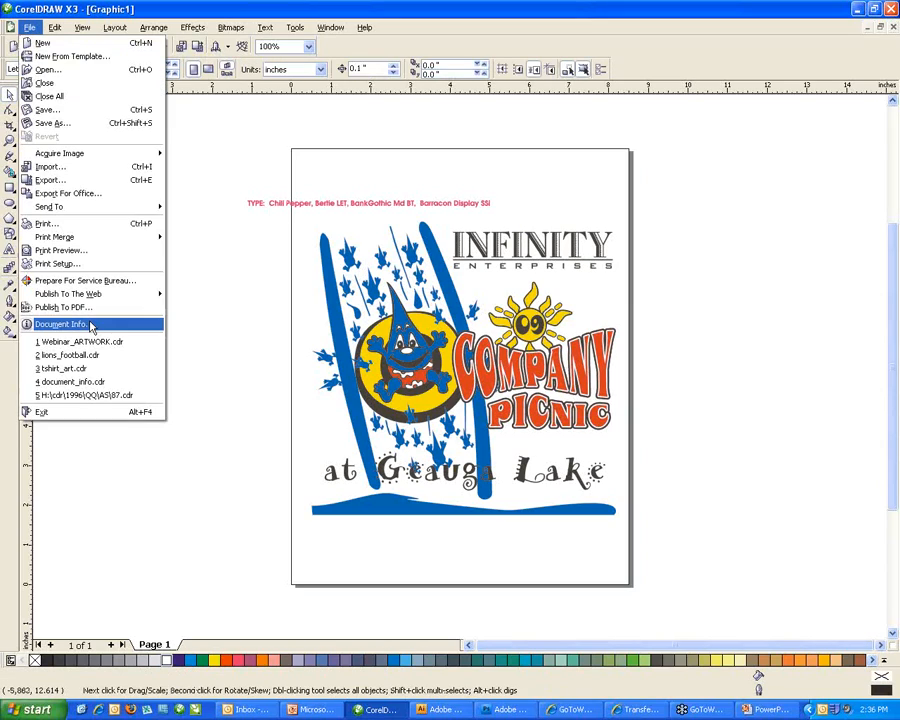
{"action": "left_click", "coordinate": [104, 323]}
{"action": "scroll", "coordinate": [396, 390], "scroll_direction": "down", "scroll_amount": 4}
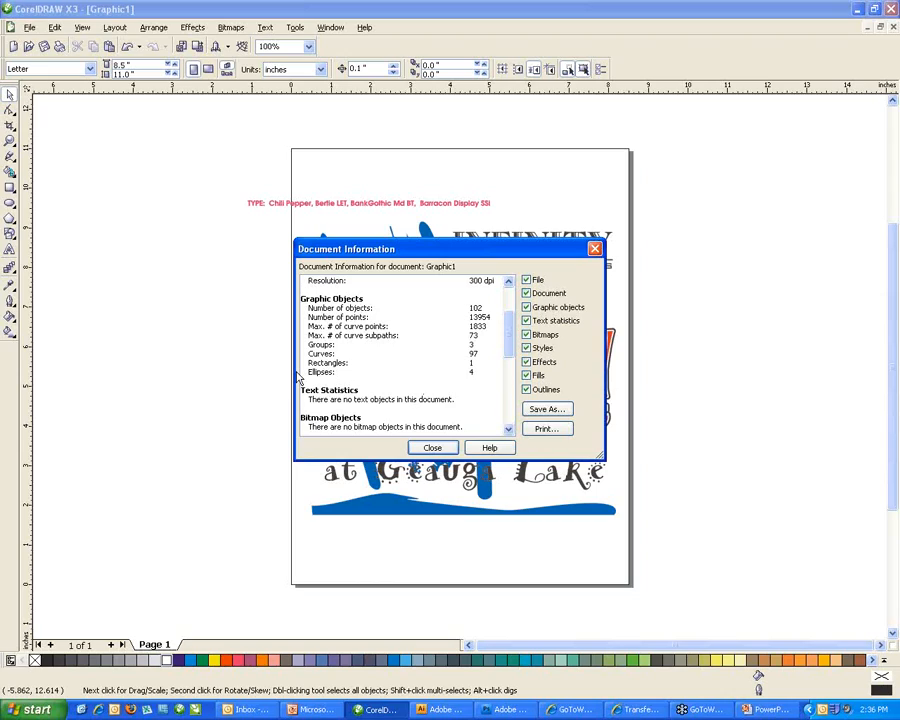
{"action": "left_click_drag", "start_coordinate": [507, 325], "coordinate": [507, 352]}
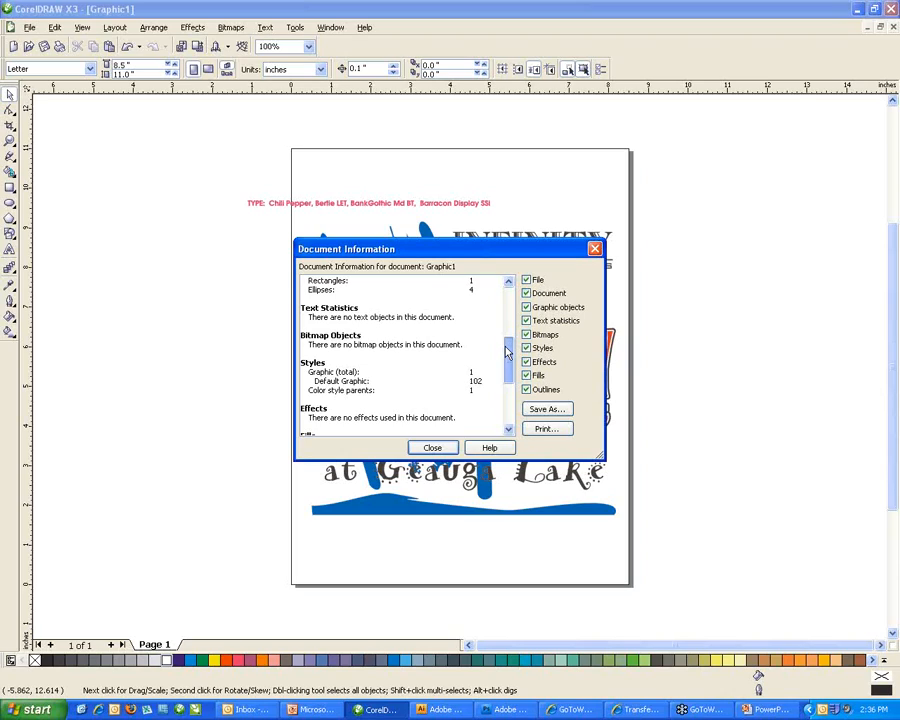
{"action": "left_click_drag", "start_coordinate": [507, 350], "coordinate": [512, 391]}
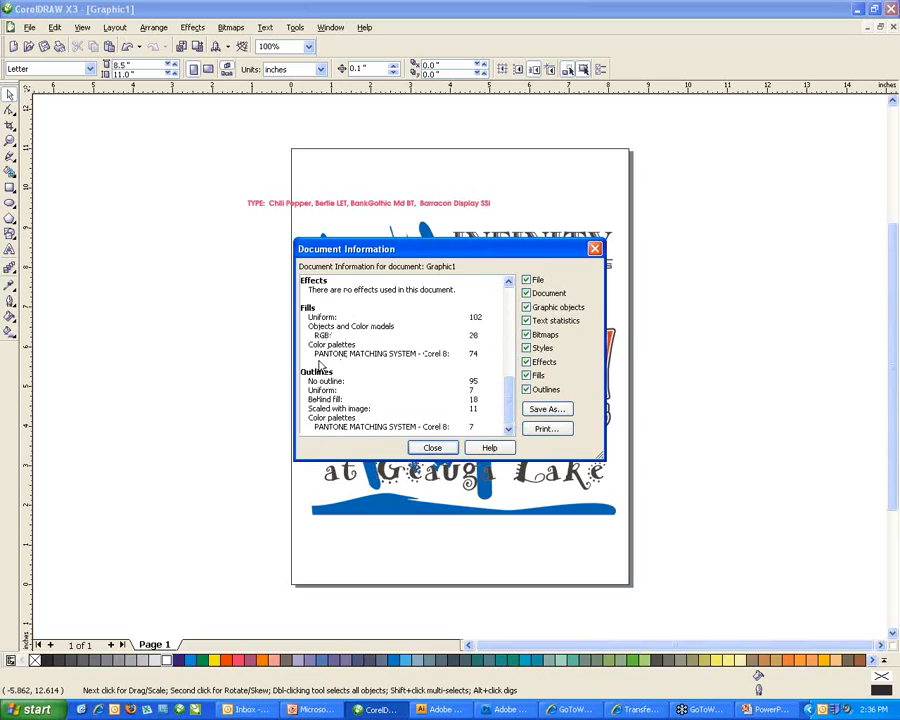
{"action": "mouse_move", "coordinate": [510, 400]}
{"action": "left_mouse_down"}
{"action": "mouse_move", "coordinate": [506, 342]}
{"action": "mouse_move", "coordinate": [501, 406]}
{"action": "mouse_move", "coordinate": [506, 358]}
{"action": "mouse_move", "coordinate": [503, 404]}
{"action": "mouse_move", "coordinate": [512, 375]}
{"action": "mouse_move", "coordinate": [511, 300]}
{"action": "mouse_move", "coordinate": [515, 414]}
{"action": "left_mouse_up"}
Close the Document Information report and return to the Tips & Tricks in CorelDraw slide show.
{"action": "left_click", "coordinate": [432, 447]}
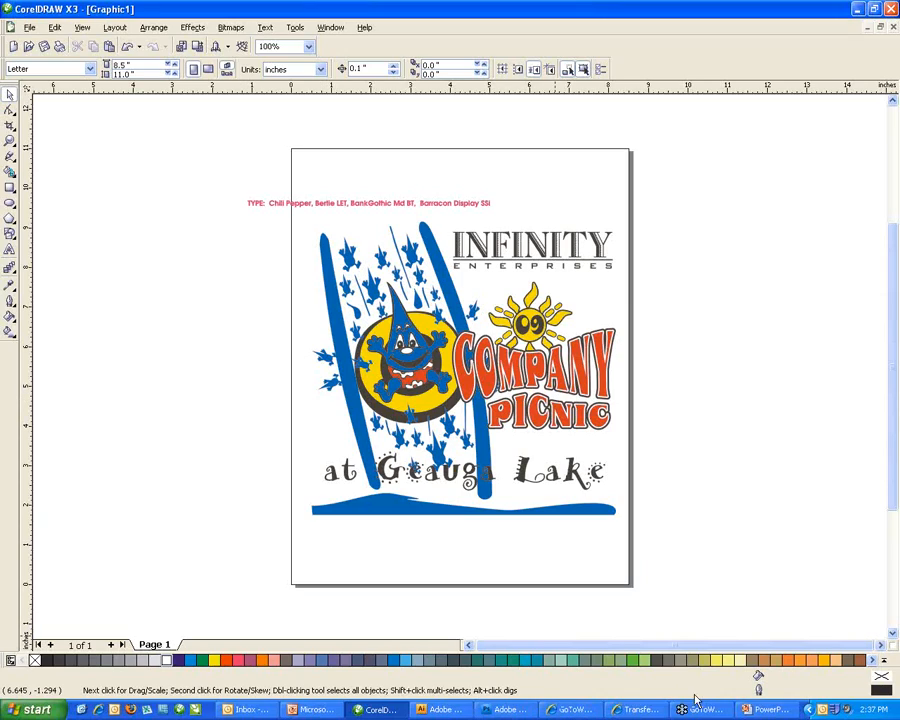
{"action": "left_click", "coordinate": [768, 710]}
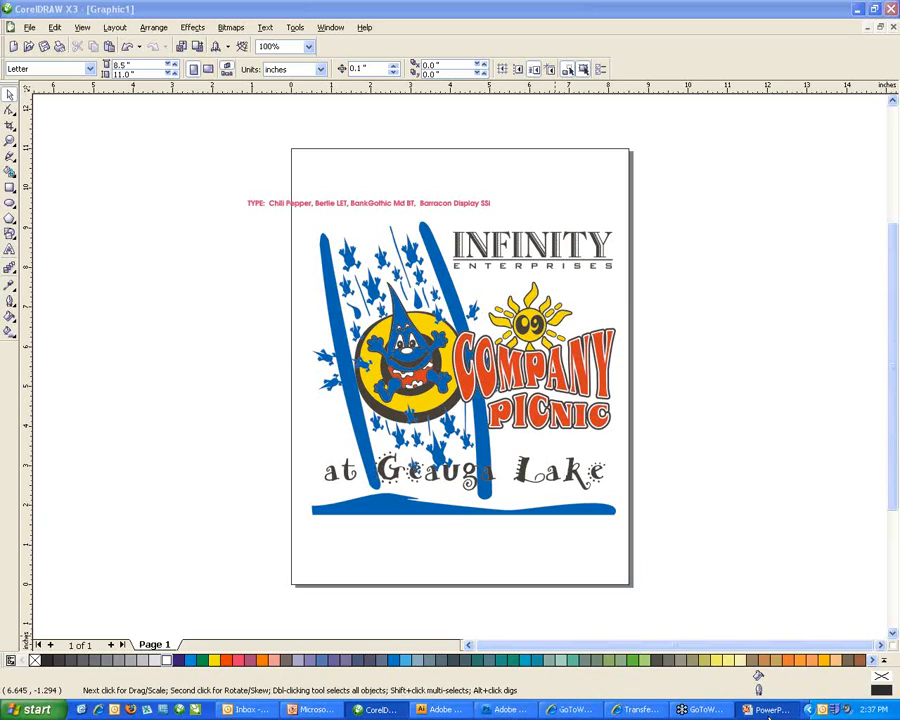
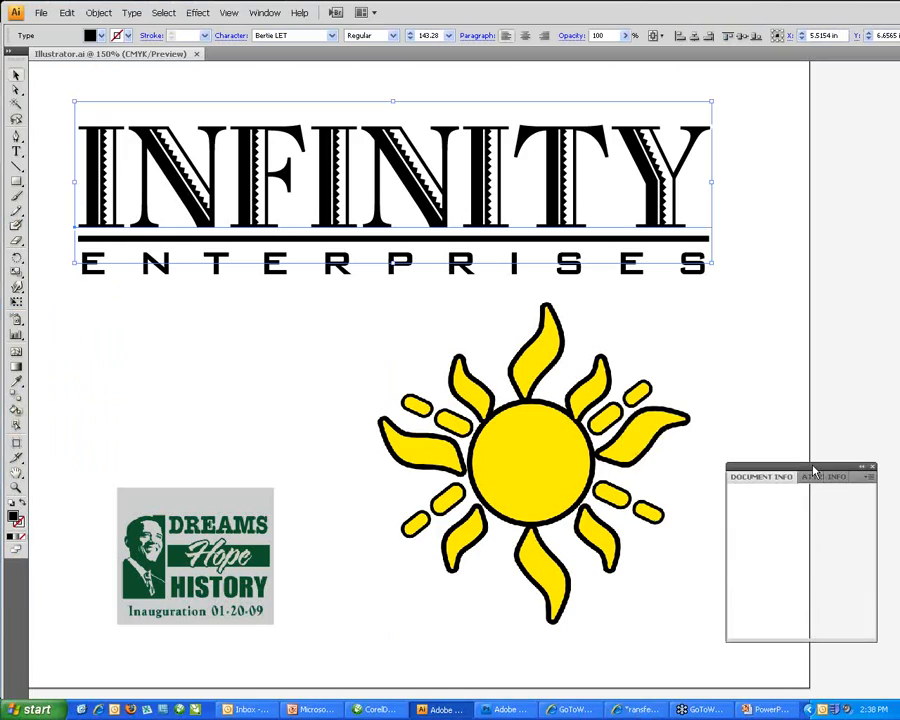
Convert the INFINITY text to outlines with Type > Create Outlines.
{"action": "left_click", "coordinate": [160, 271]}
{"action": "left_click", "coordinate": [146, 219]}
{"action": "left_click", "coordinate": [160, 267]}
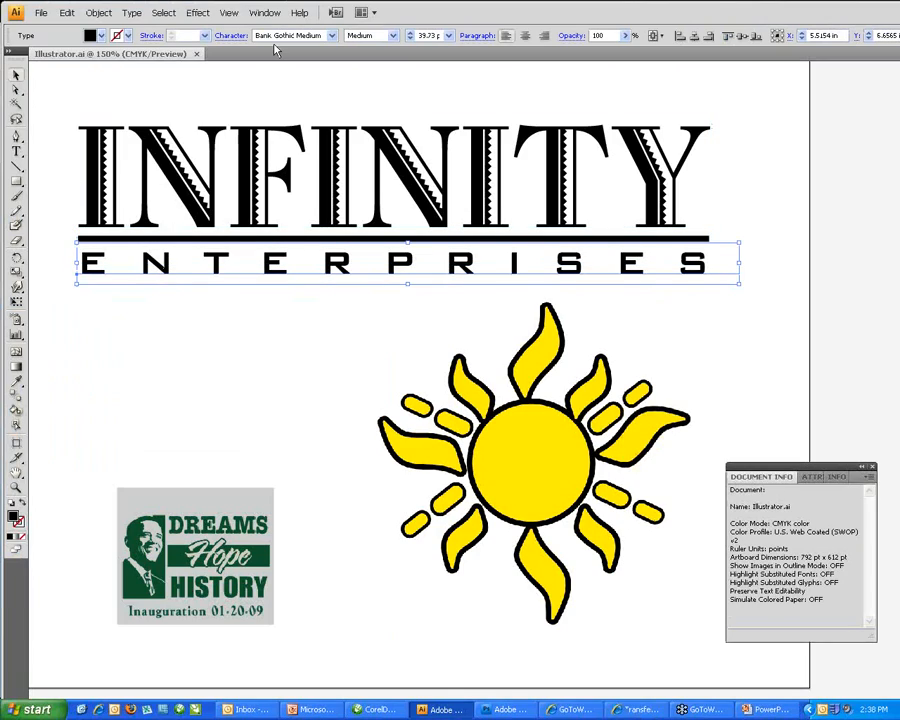
{"action": "left_click", "coordinate": [255, 150]}
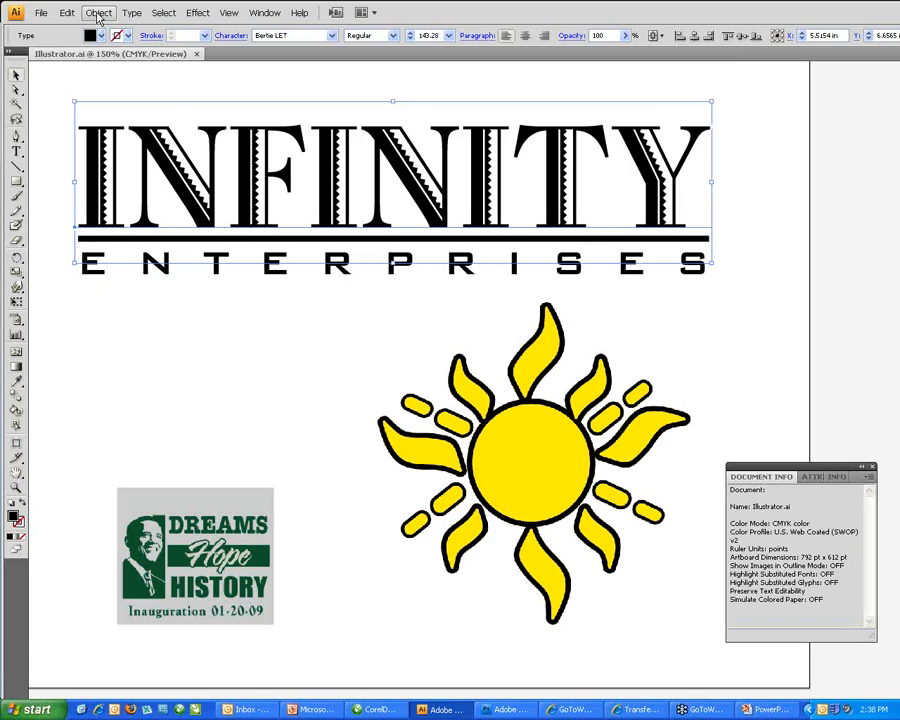
{"action": "left_click", "coordinate": [135, 14]}
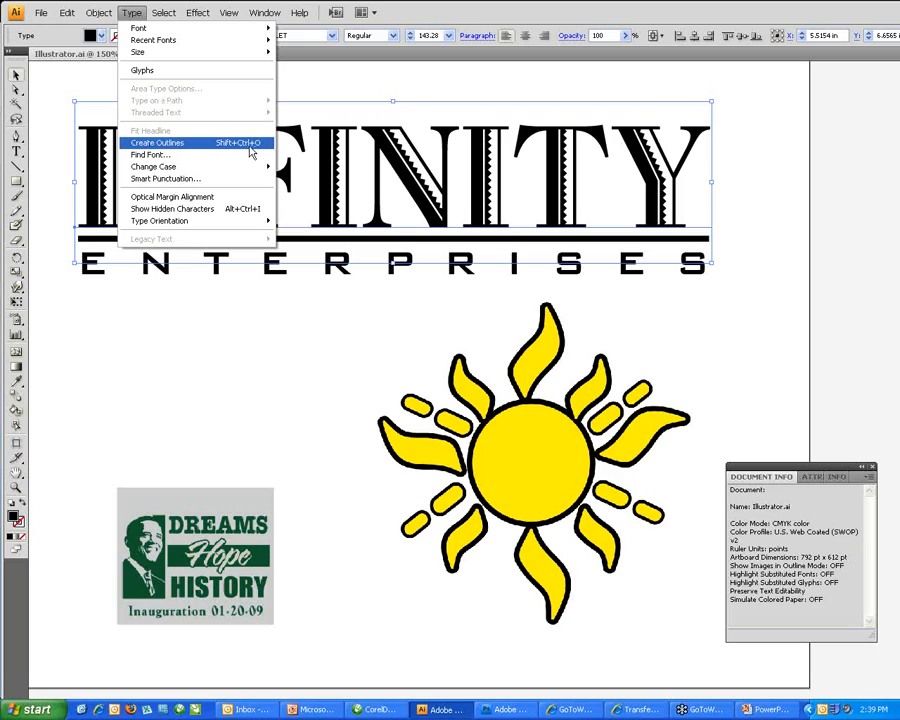
{"action": "left_click", "coordinate": [193, 148]}
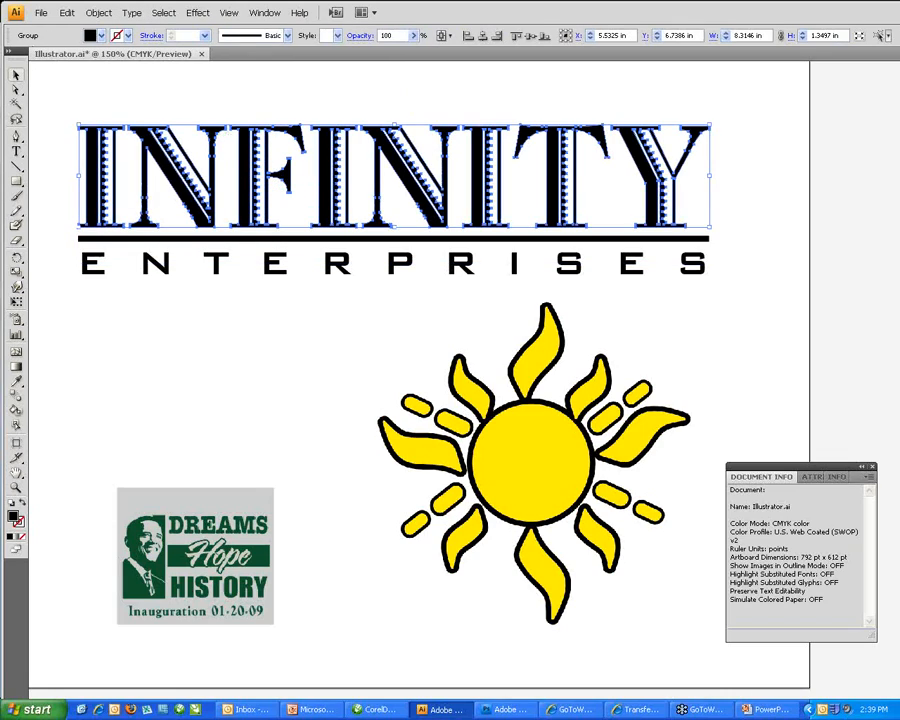
Outline the ENTERPRISES text as well, then deselect the artwork.
{"action": "left_click", "coordinate": [91, 271]}
{"action": "left_click", "coordinate": [132, 13]}
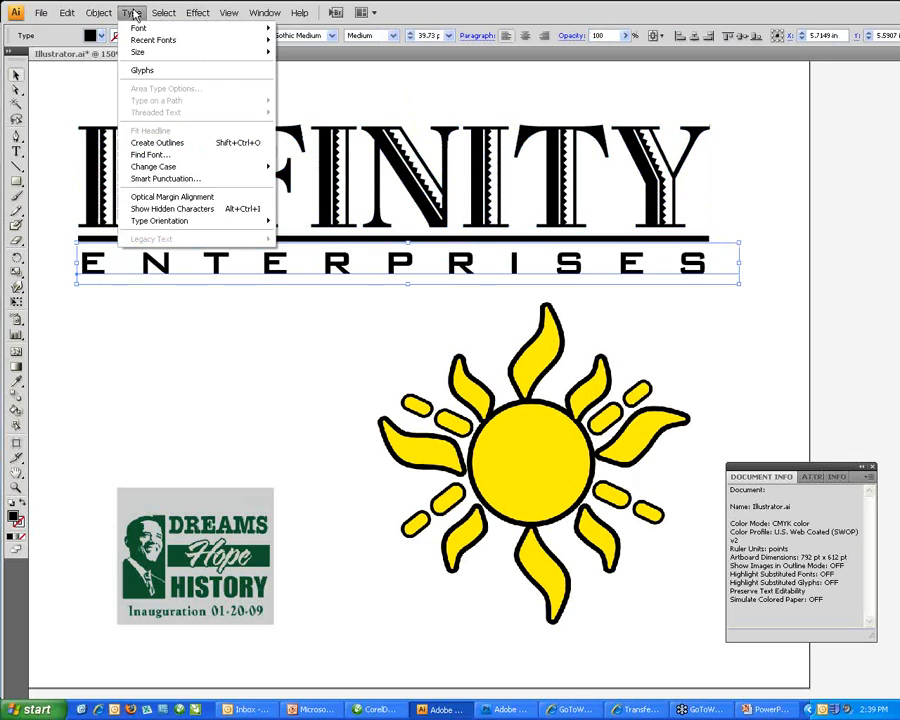
{"action": "left_click", "coordinate": [155, 143]}
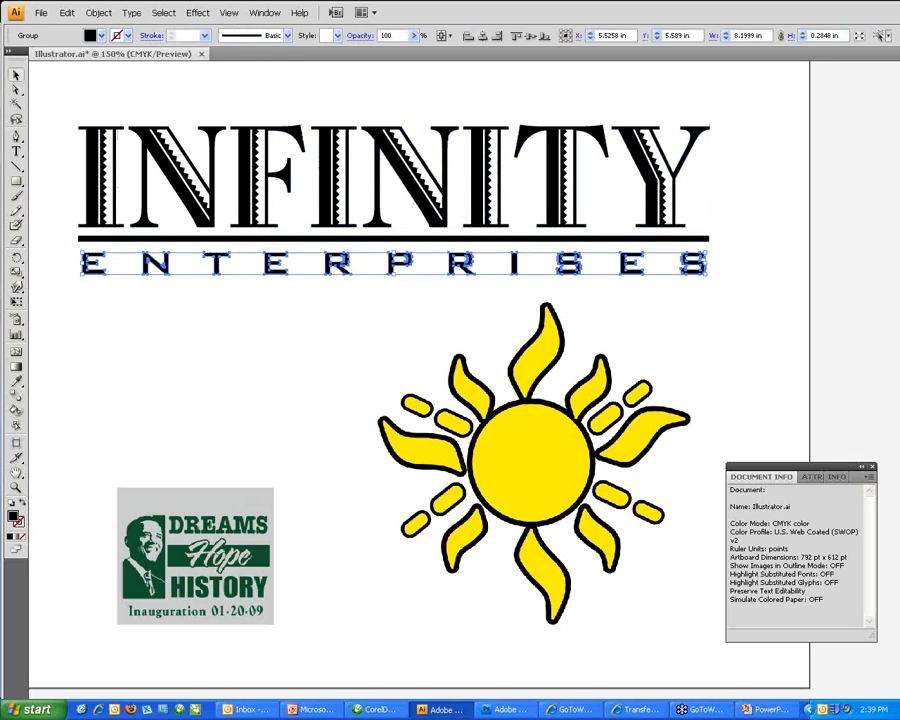
{"action": "left_click", "coordinate": [284, 383]}
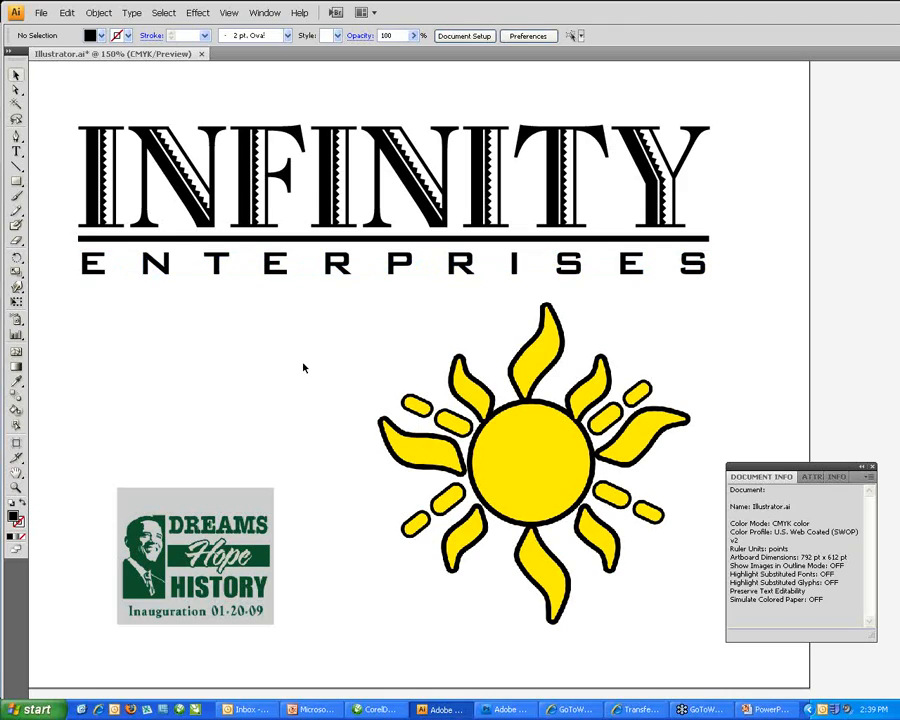
Reopen Document Info and show its Fonts list.
{"action": "left_click_drag", "start_coordinate": [812, 473], "coordinate": [161, 301]}
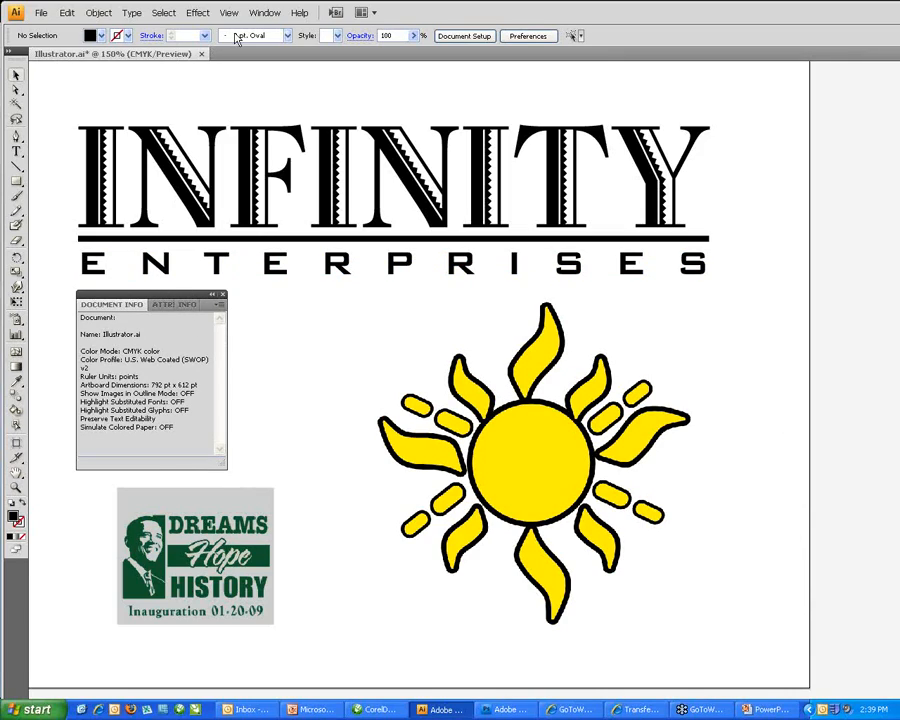
{"action": "left_click", "coordinate": [222, 294]}
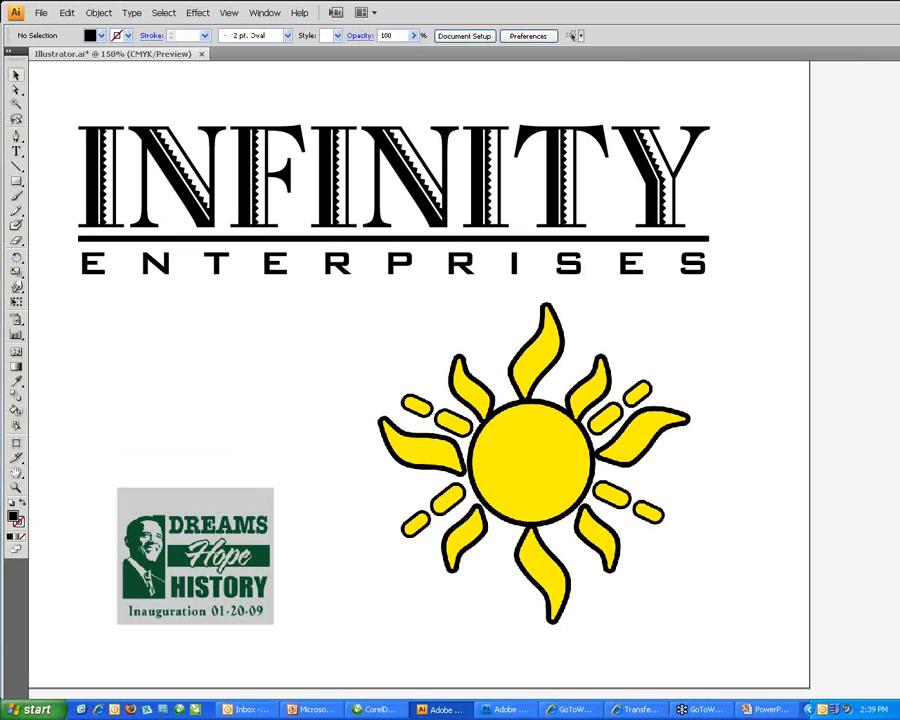
{"action": "left_click", "coordinate": [278, 15]}
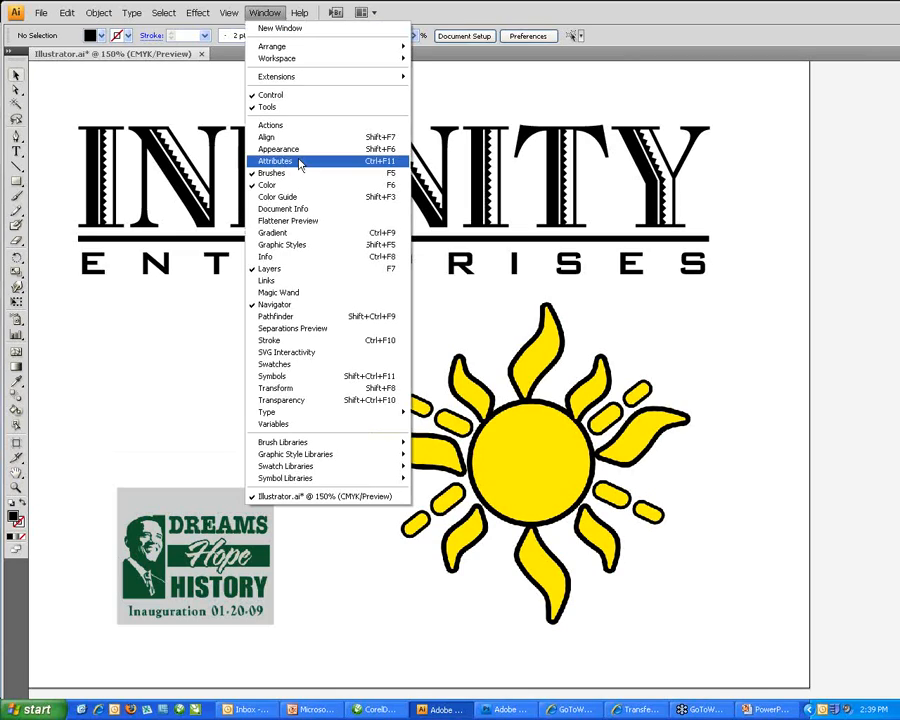
{"action": "left_click", "coordinate": [276, 212]}
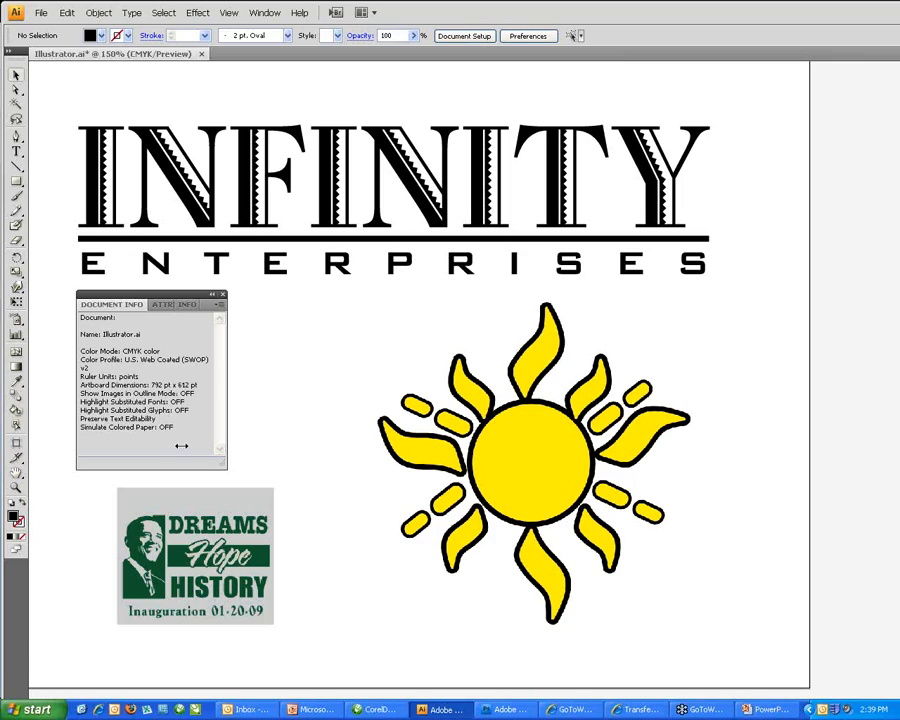
{"action": "left_click", "coordinate": [220, 309]}
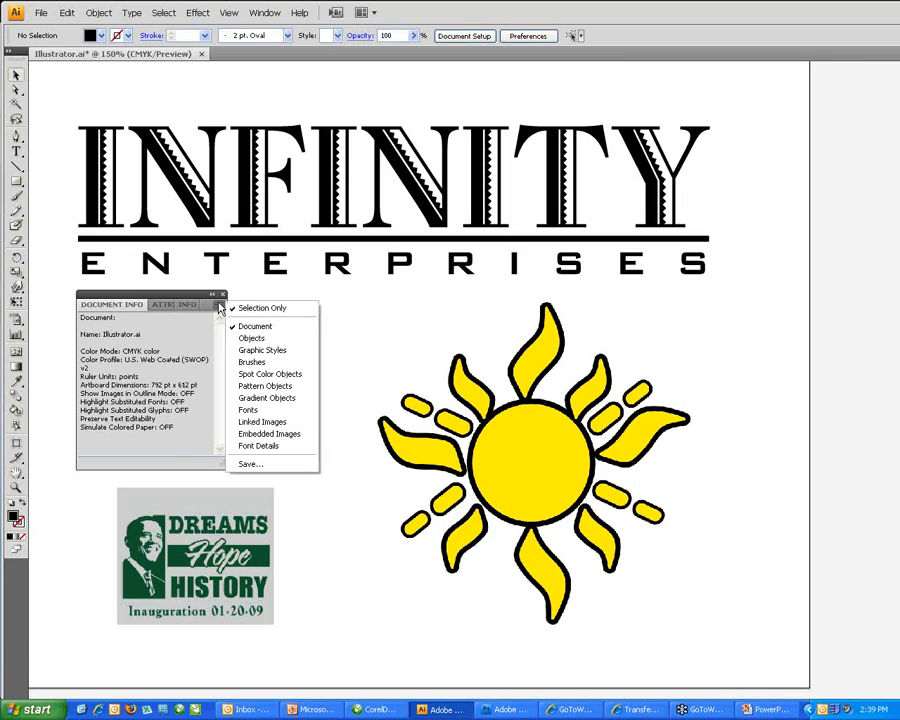
{"action": "left_click", "coordinate": [259, 414]}
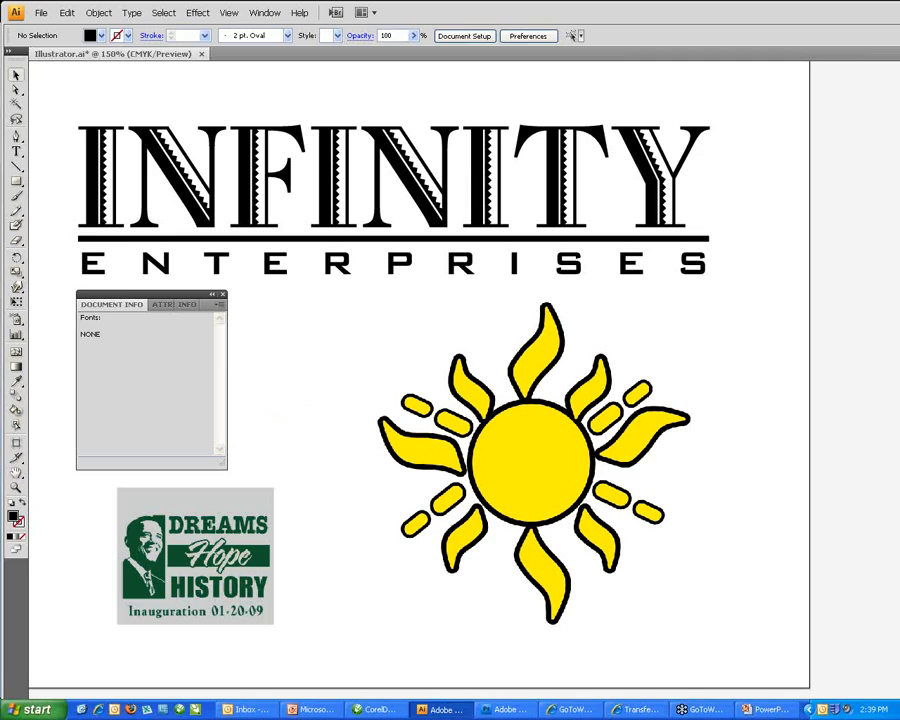
Undo the ENTERPRISES outlining to check, then create outlines again.
{"action": "left_click", "coordinate": [66, 13]}
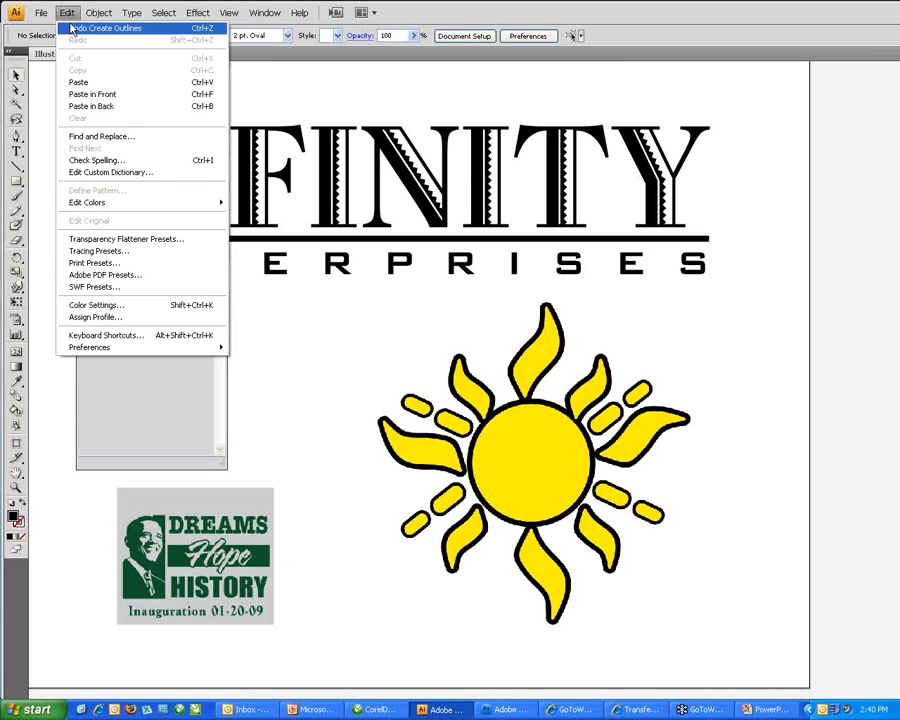
{"action": "left_click", "coordinate": [80, 28]}
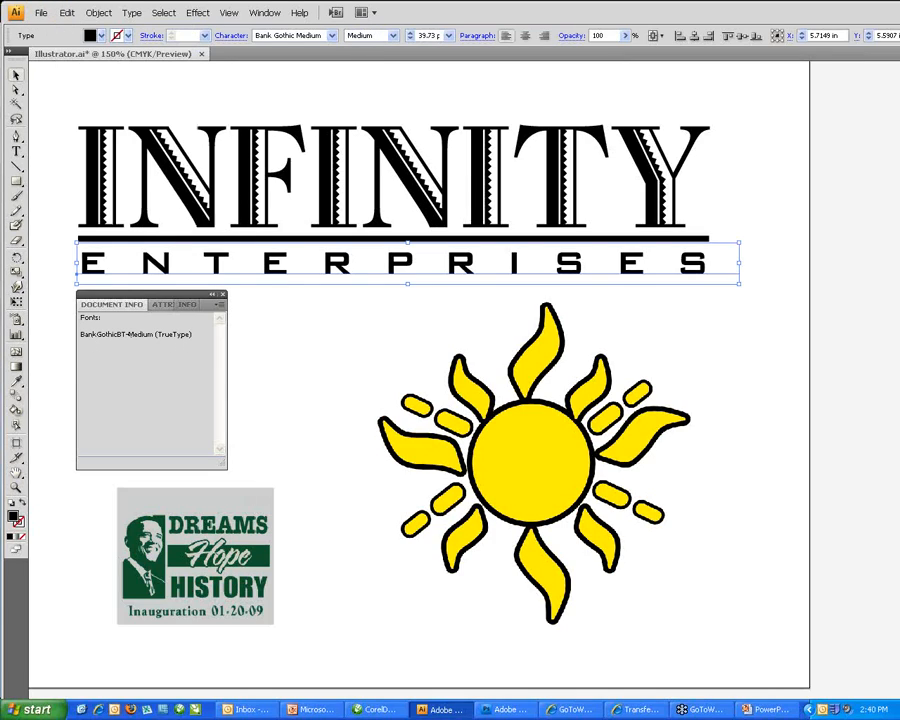
{"action": "left_click", "coordinate": [99, 13]}
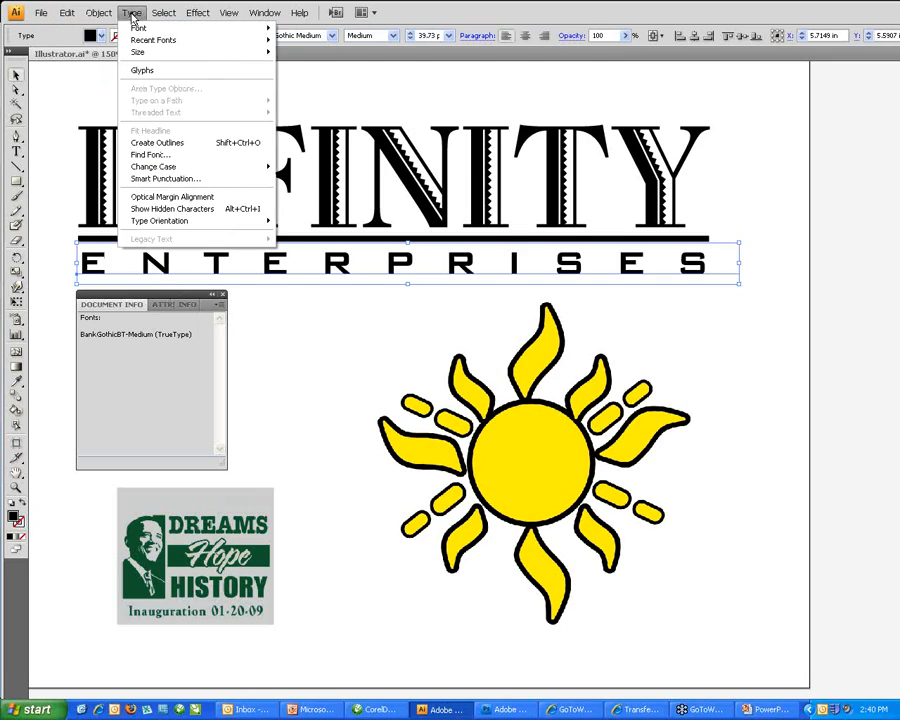
{"action": "left_click", "coordinate": [150, 143]}
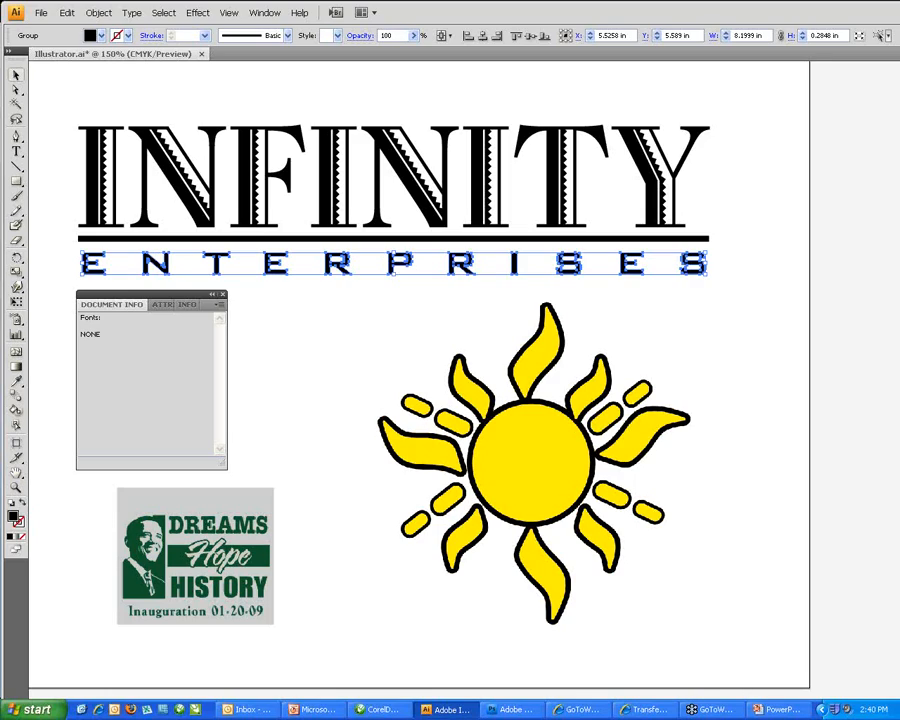
Live-trace the sun image in Color mode with 6 max colors.
{"action": "left_click_drag", "start_coordinate": [525, 457], "coordinate": [547, 458]}
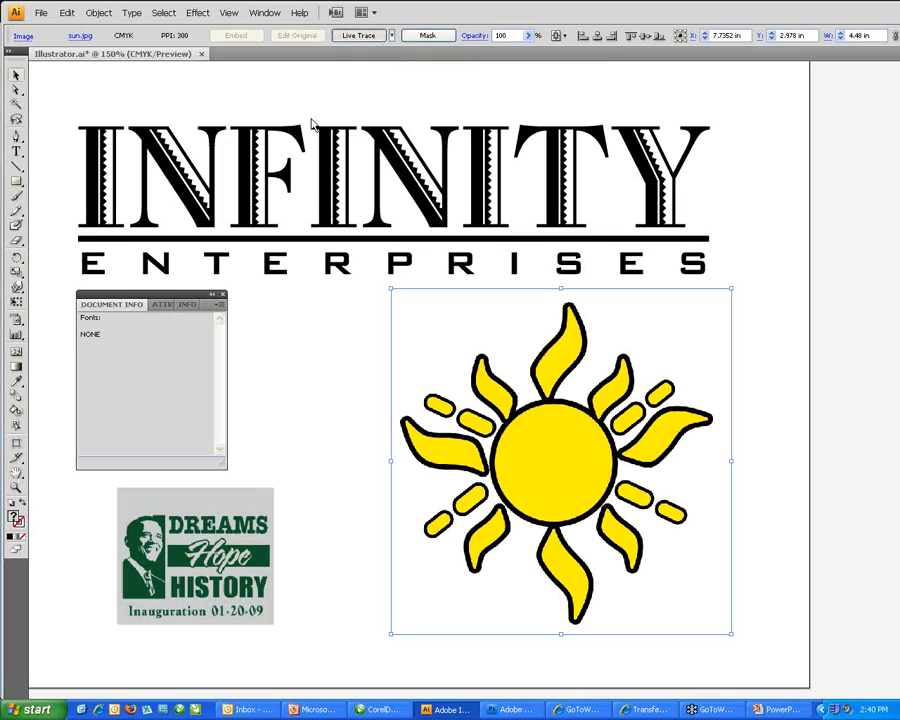
{"action": "left_click", "coordinate": [346, 36]}
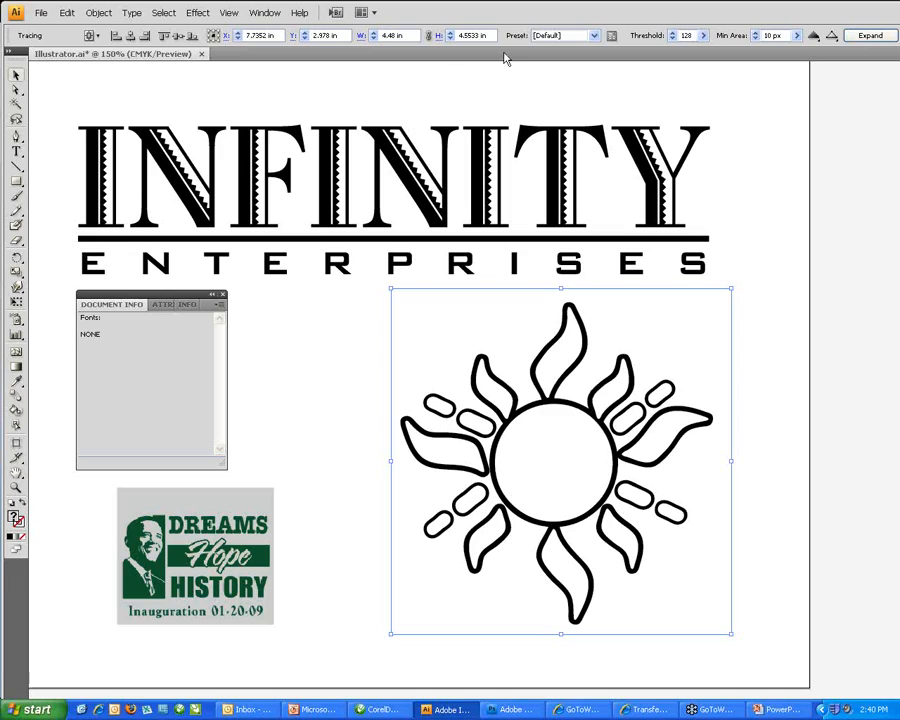
{"action": "left_click", "coordinate": [611, 38]}
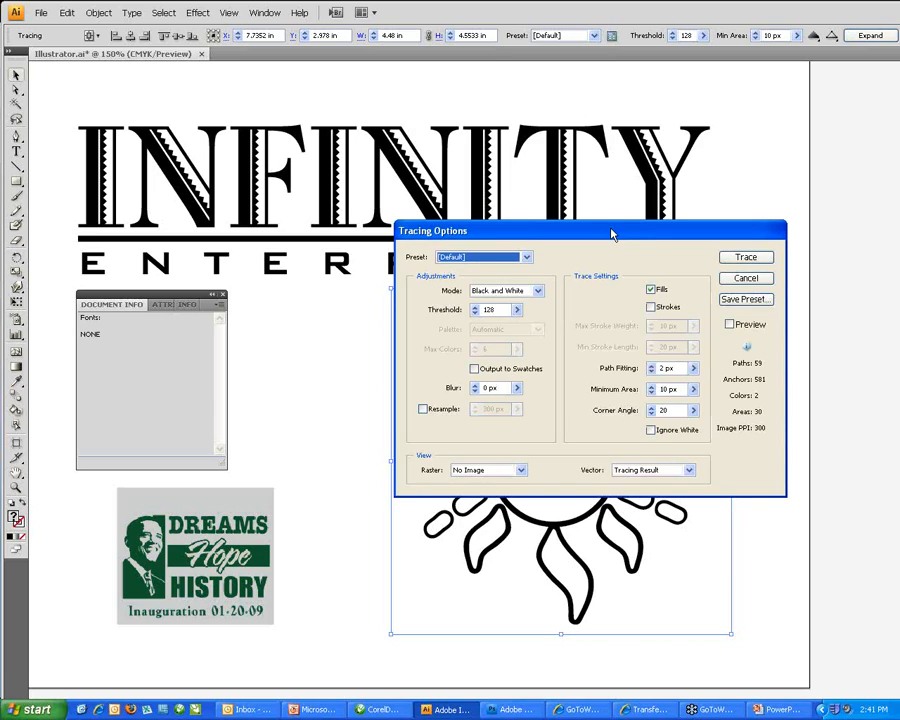
{"action": "mouse_move", "coordinate": [613, 235]}
{"action": "left_mouse_down"}
{"action": "mouse_move", "coordinate": [509, 210]}
{"action": "mouse_move", "coordinate": [488, 194]}
{"action": "mouse_move", "coordinate": [316, 159]}
{"action": "left_mouse_up"}
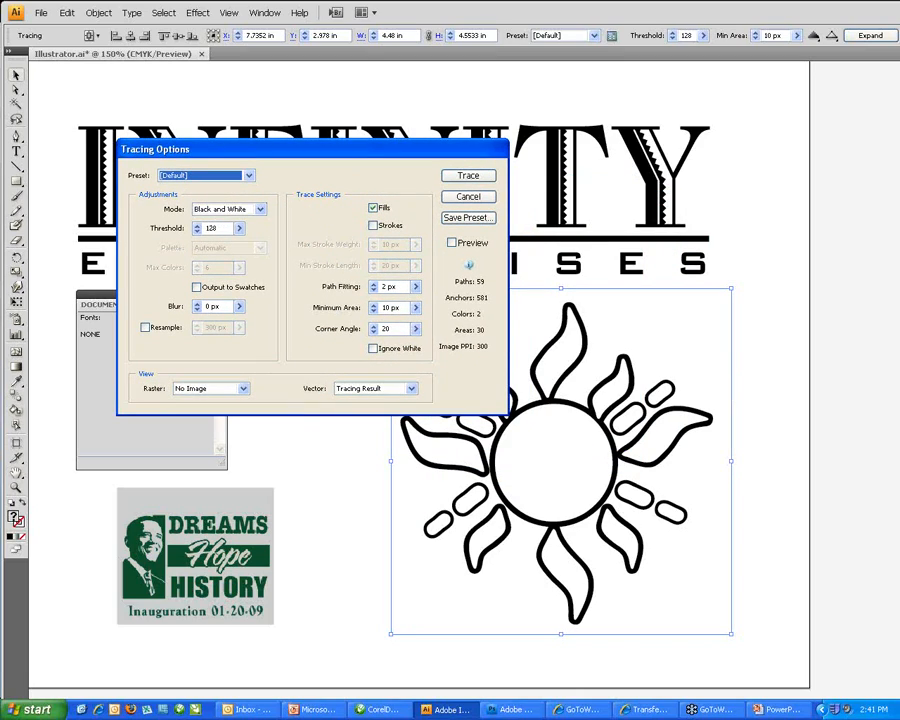
{"action": "left_click", "coordinate": [257, 209]}
{"action": "left_click", "coordinate": [240, 219]}
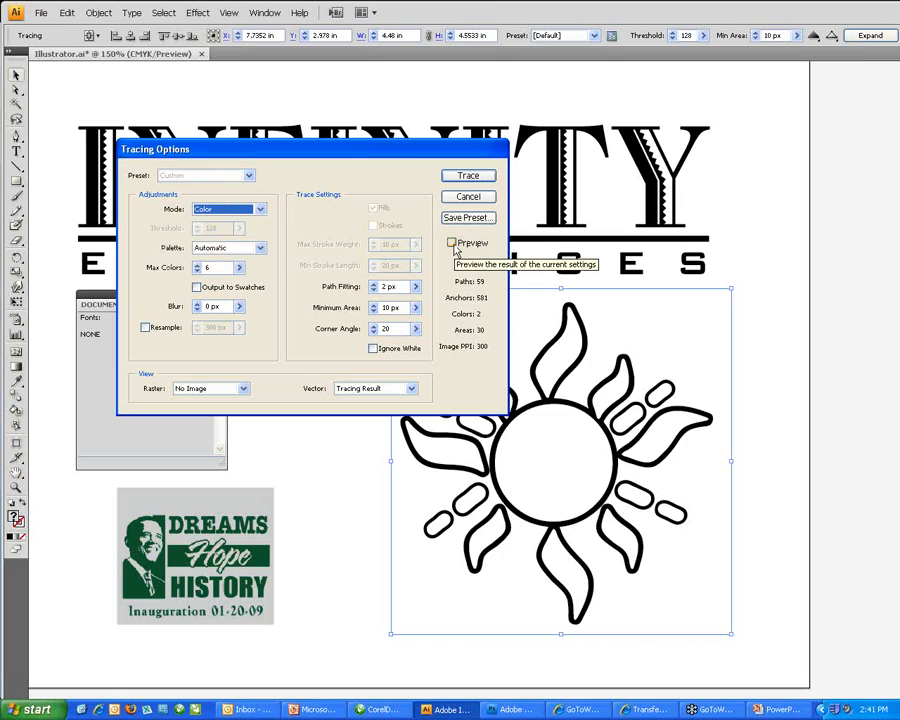
{"action": "left_click", "coordinate": [454, 246]}
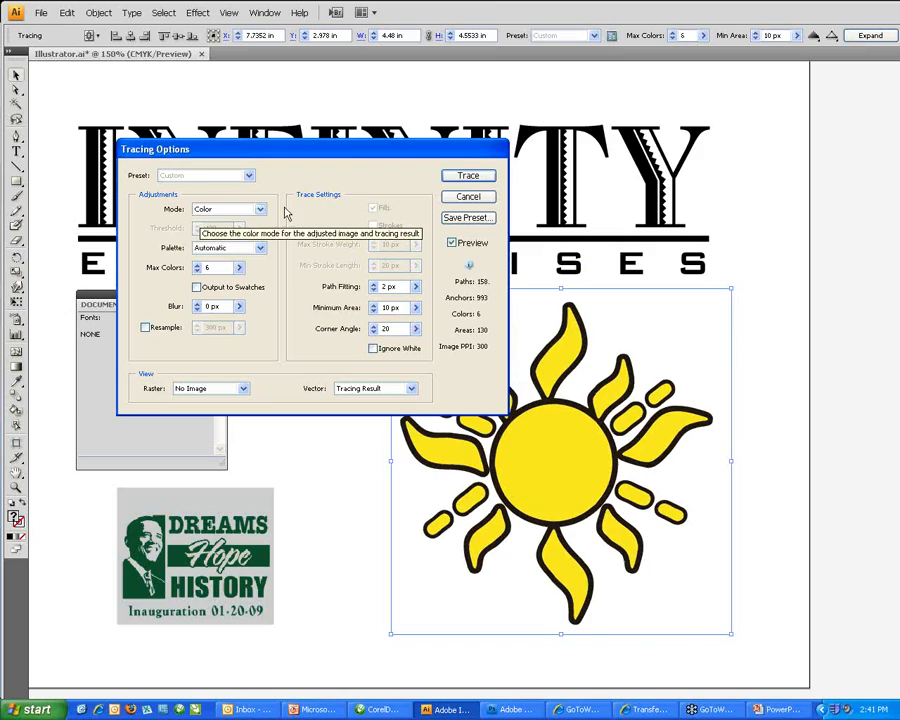
{"action": "left_click", "coordinate": [466, 177]}
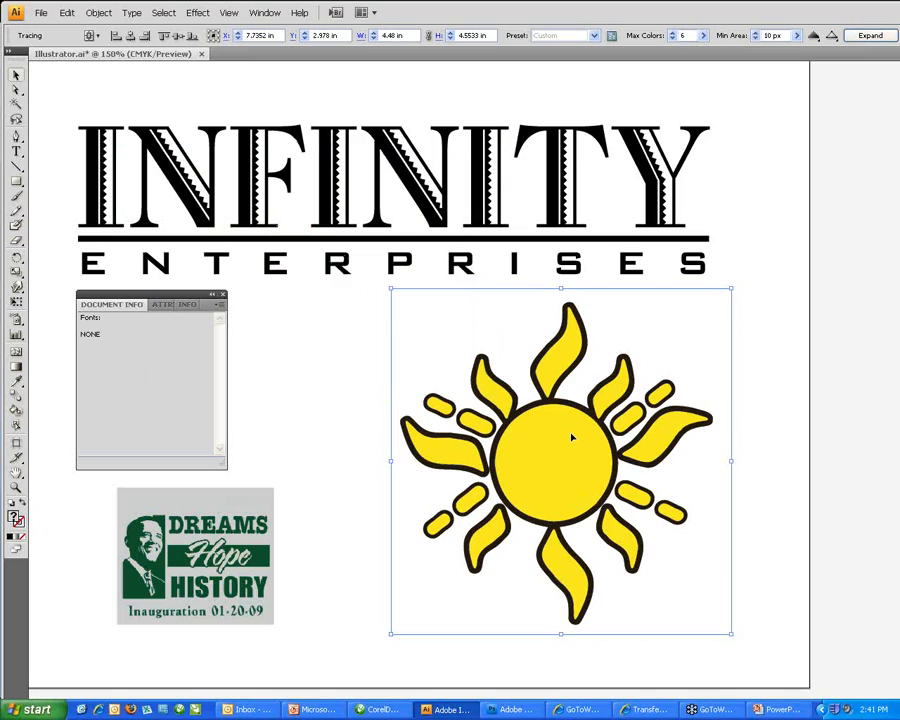
Nudge the traced sun into place and expand it into vector paths.
{"action": "left_click_drag", "start_coordinate": [571, 434], "coordinate": [622, 427]}
{"action": "left_click_drag", "start_coordinate": [621, 430], "coordinate": [556, 433]}
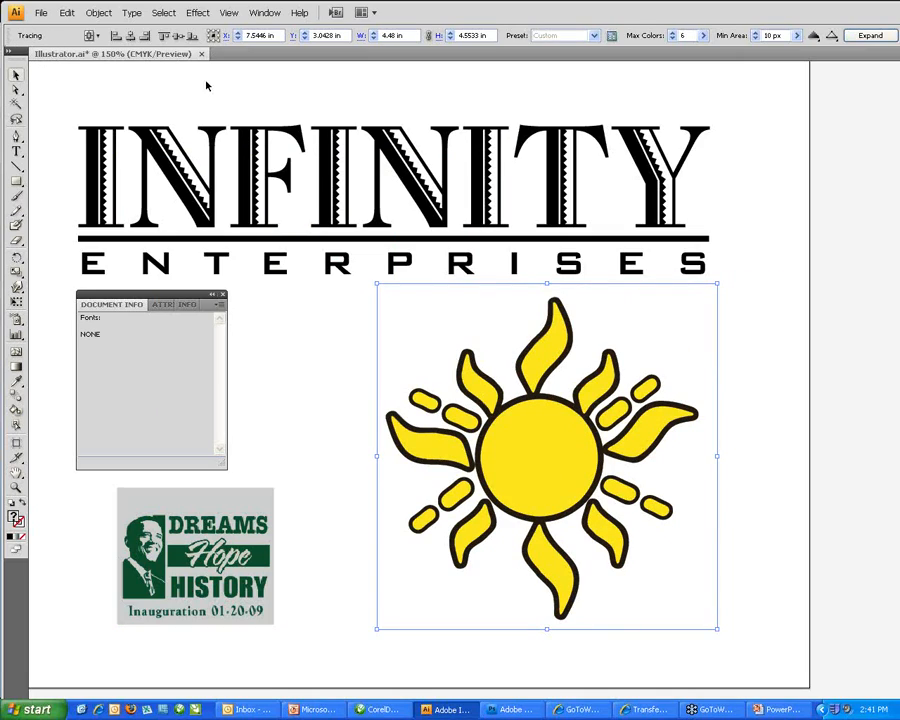
{"action": "left_click", "coordinate": [866, 37]}
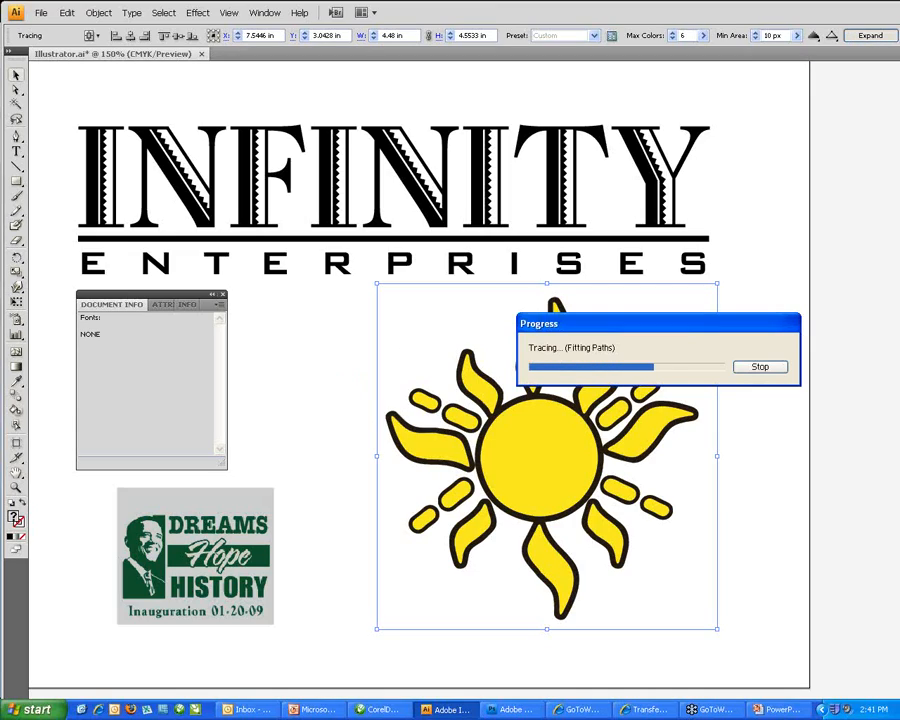
{"action": "left_click", "coordinate": [306, 356]}
{"action": "left_click", "coordinate": [545, 366]}
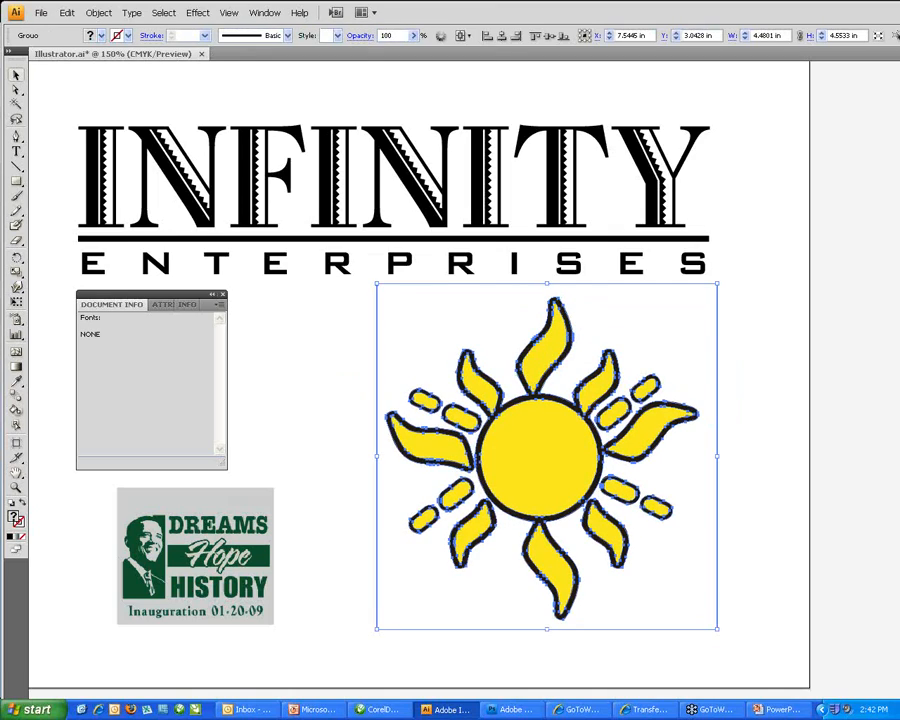
Ungroup the expanded sun and select one upper-left yellow ray.
{"action": "left_click", "coordinate": [98, 12]}
{"action": "left_click", "coordinate": [98, 70]}
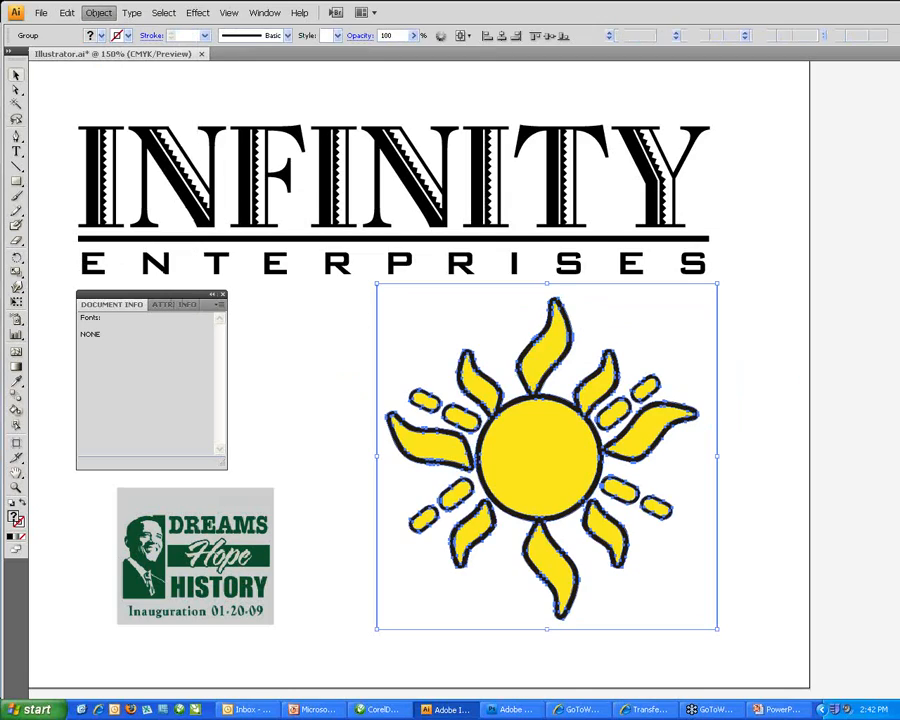
{"action": "left_click", "coordinate": [446, 372]}
{"action": "left_click", "coordinate": [478, 372]}
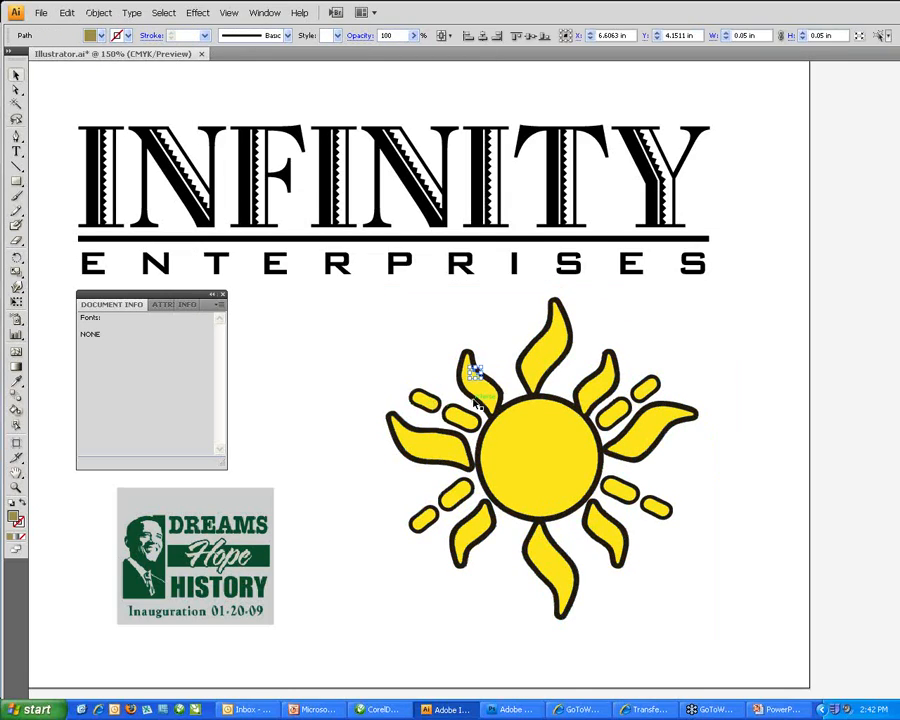
{"action": "left_click", "coordinate": [475, 401]}
{"action": "left_click", "coordinate": [481, 390]}
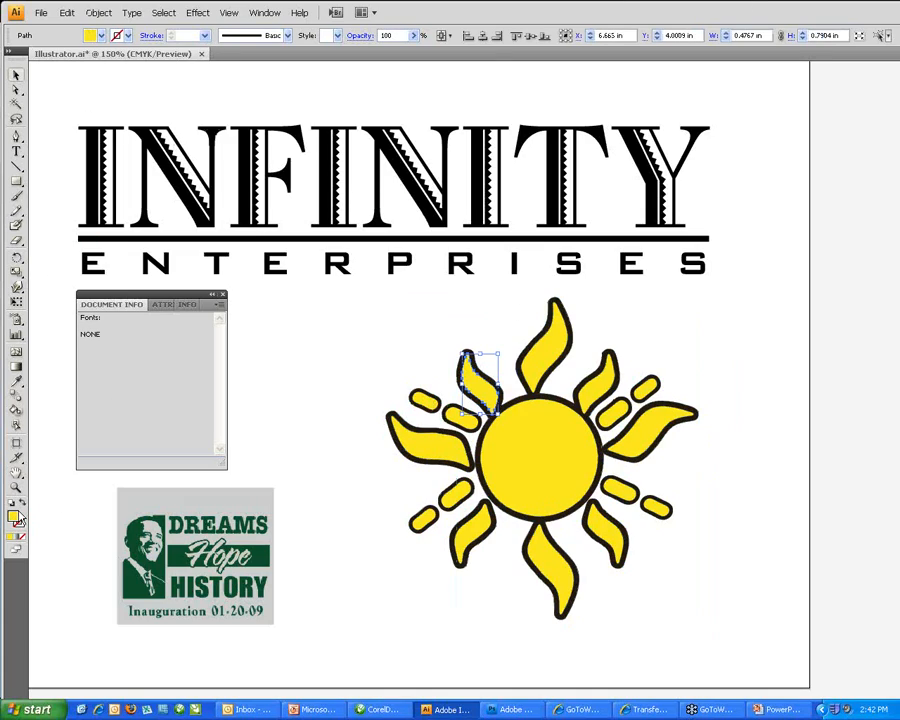
Give the selected ray a red fill, then select the Dreams Hope History image.
{"action": "double_click", "coordinate": [14, 516]}
{"action": "left_click", "coordinate": [612, 286]}
{"action": "left_click", "coordinate": [736, 282]}
{"action": "left_click", "coordinate": [296, 332]}
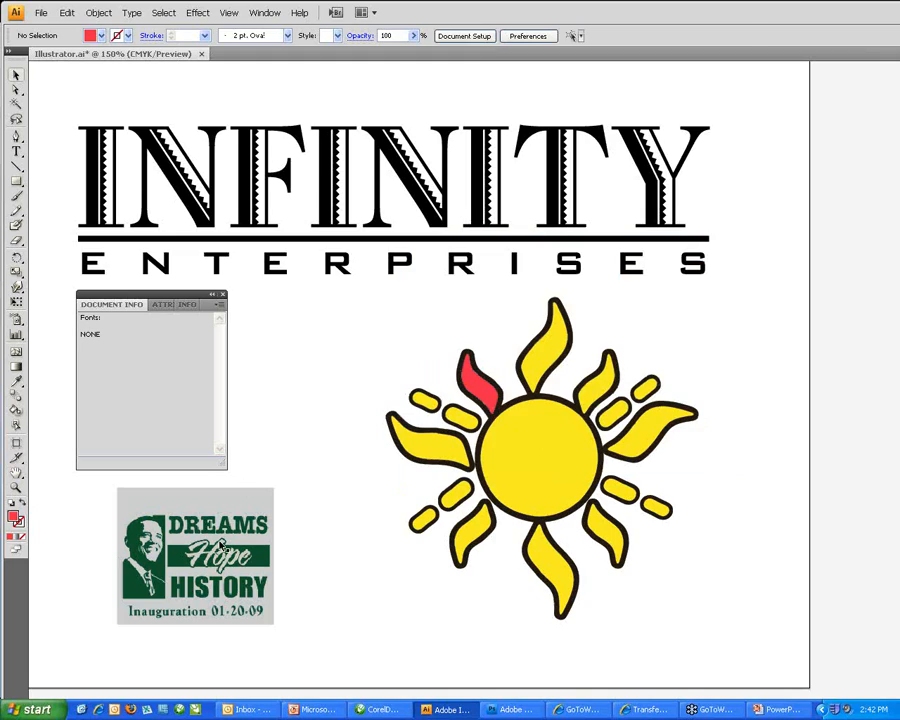
{"action": "left_click", "coordinate": [225, 550]}
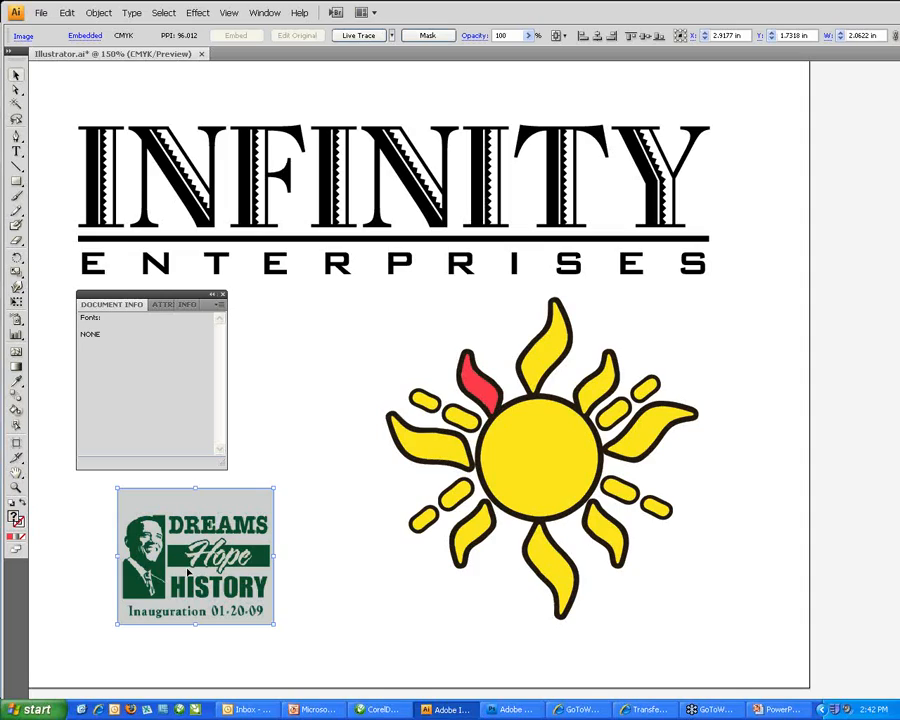
Shift the Dreams Hope History image right and live-trace it with the Default preset.
{"action": "left_click_drag", "start_coordinate": [187, 580], "coordinate": [290, 576]}
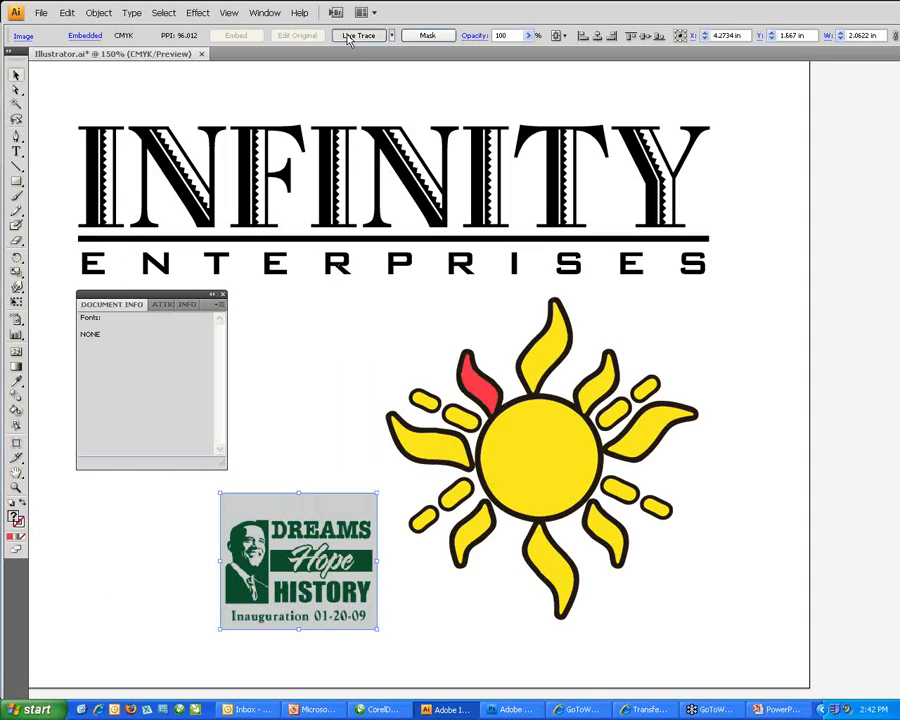
{"action": "left_click", "coordinate": [350, 36]}
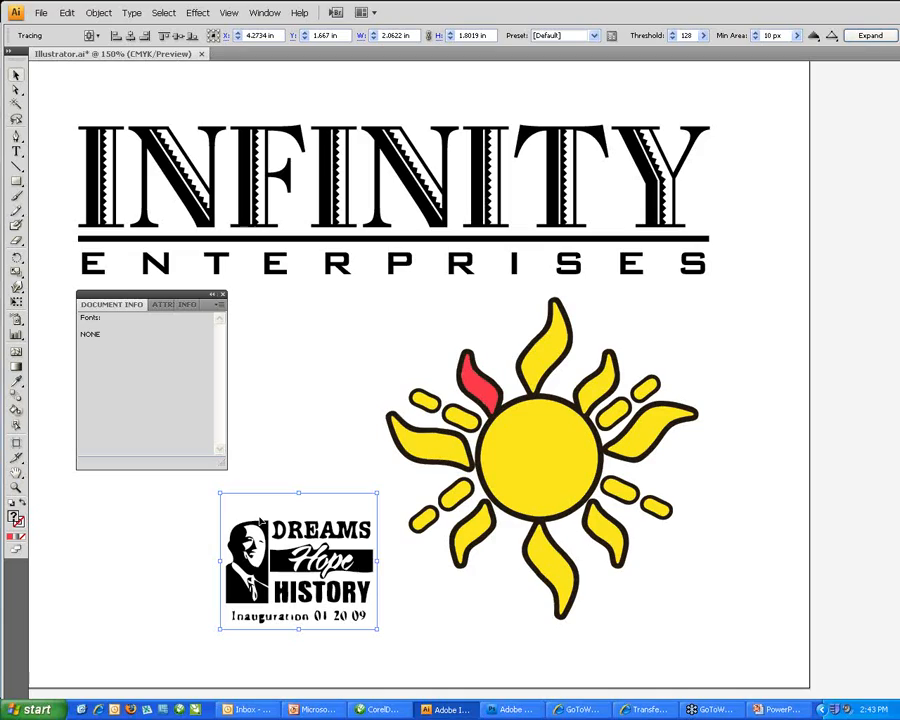
Save the artwork as Illustrator.eps in Illustrator EPS format.
{"action": "left_click", "coordinate": [42, 13]}
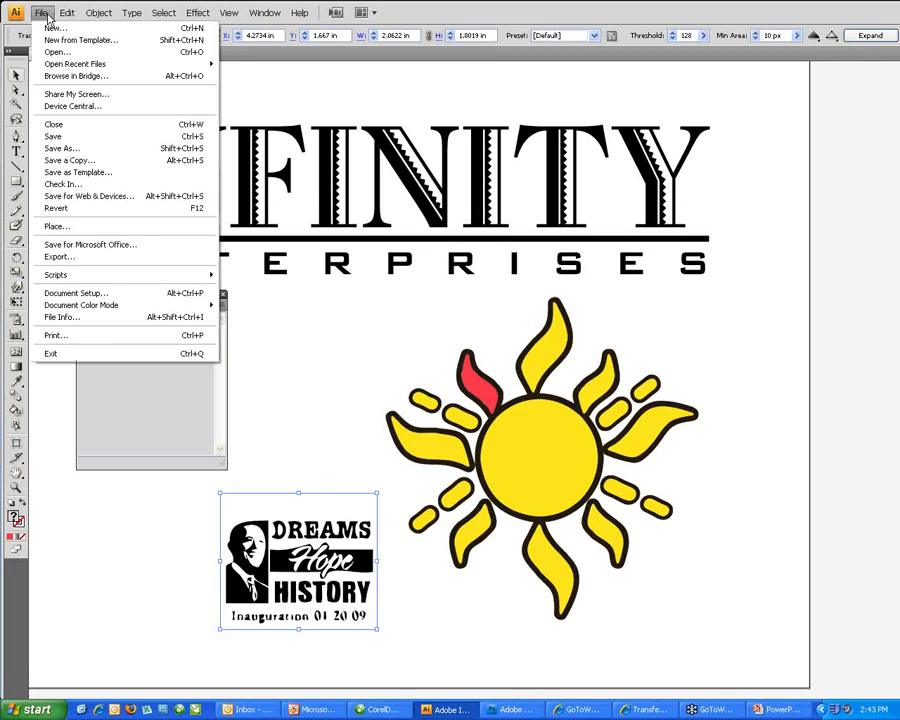
{"action": "left_click", "coordinate": [65, 150]}
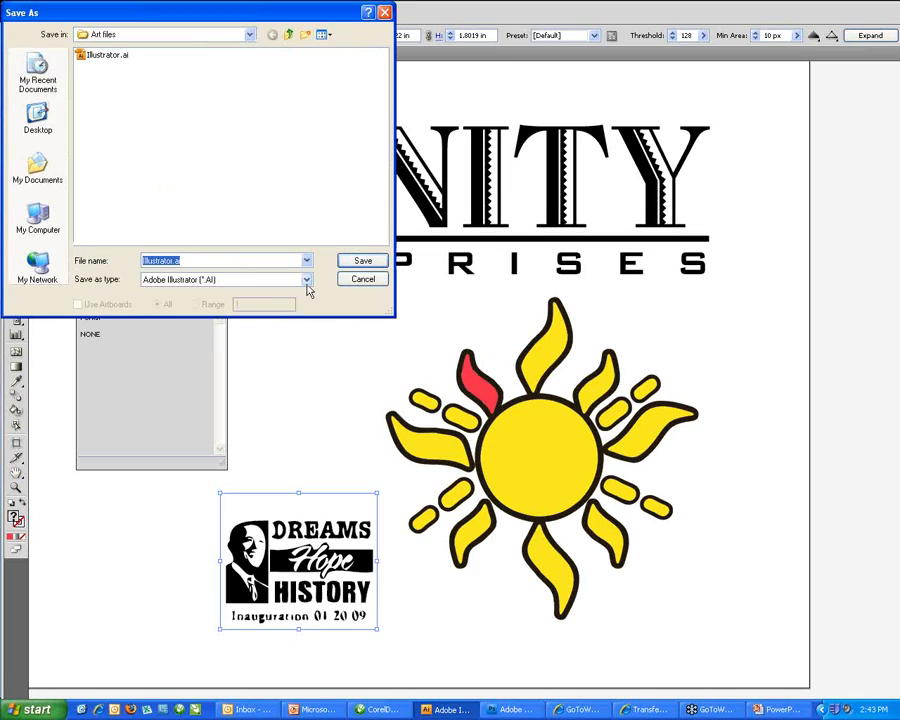
{"action": "left_click", "coordinate": [307, 282]}
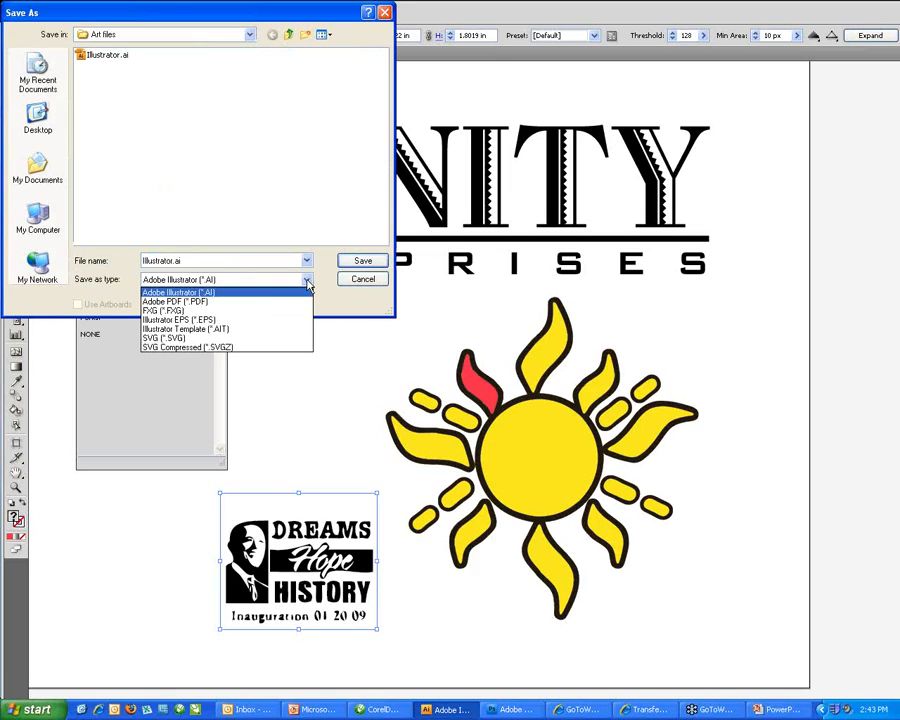
{"action": "left_click", "coordinate": [166, 320]}
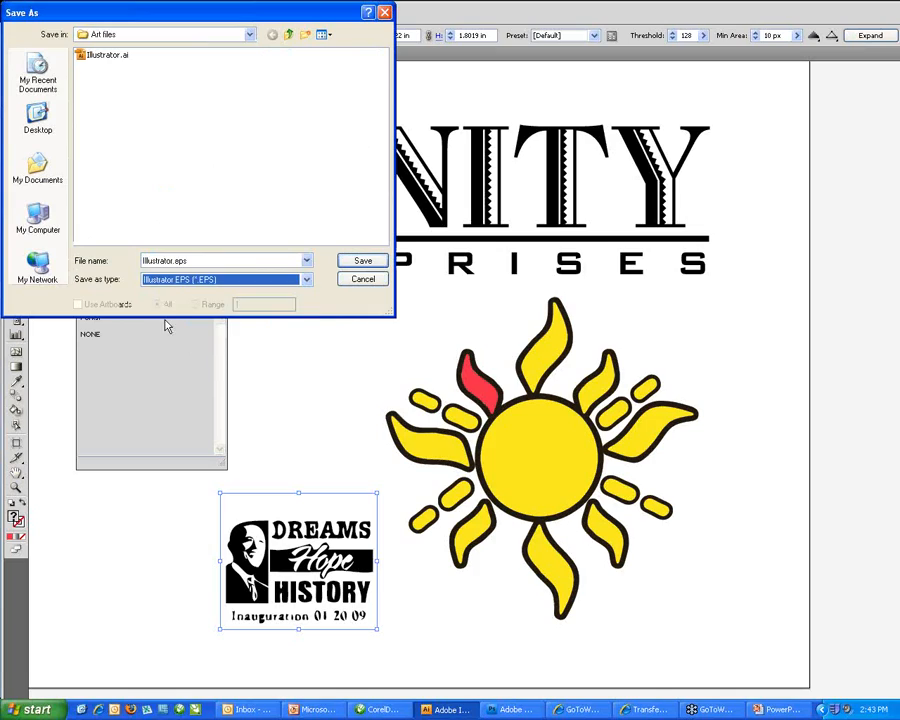
{"action": "left_click", "coordinate": [354, 261]}
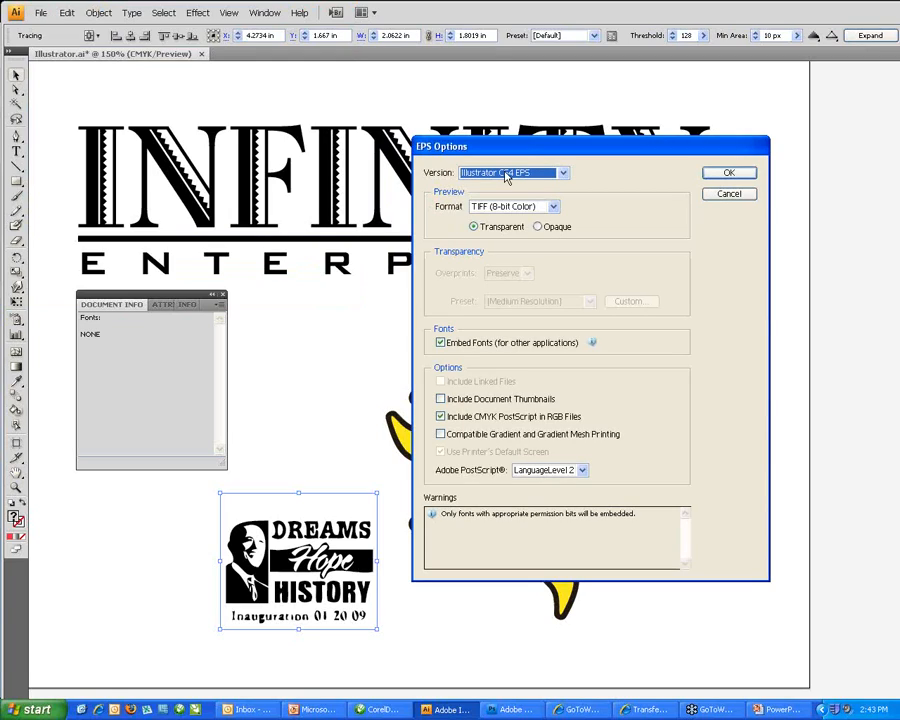
Choose Illustrator 8 EPS without embedded fonts and accept the legacy-format warning.
{"action": "left_click", "coordinate": [563, 174]}
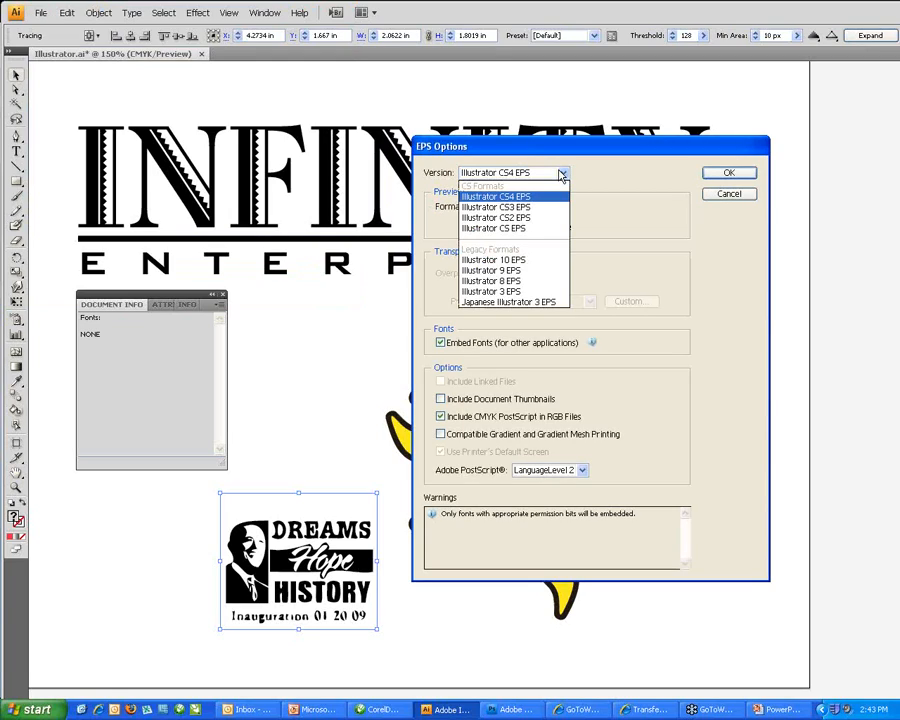
{"action": "left_click", "coordinate": [489, 281]}
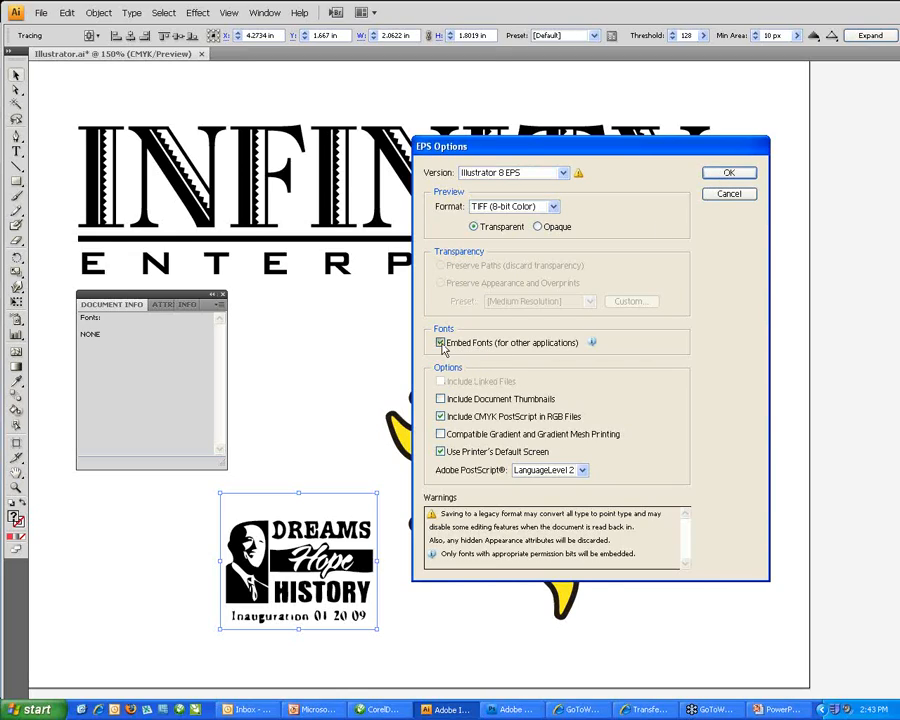
{"action": "left_click", "coordinate": [446, 344]}
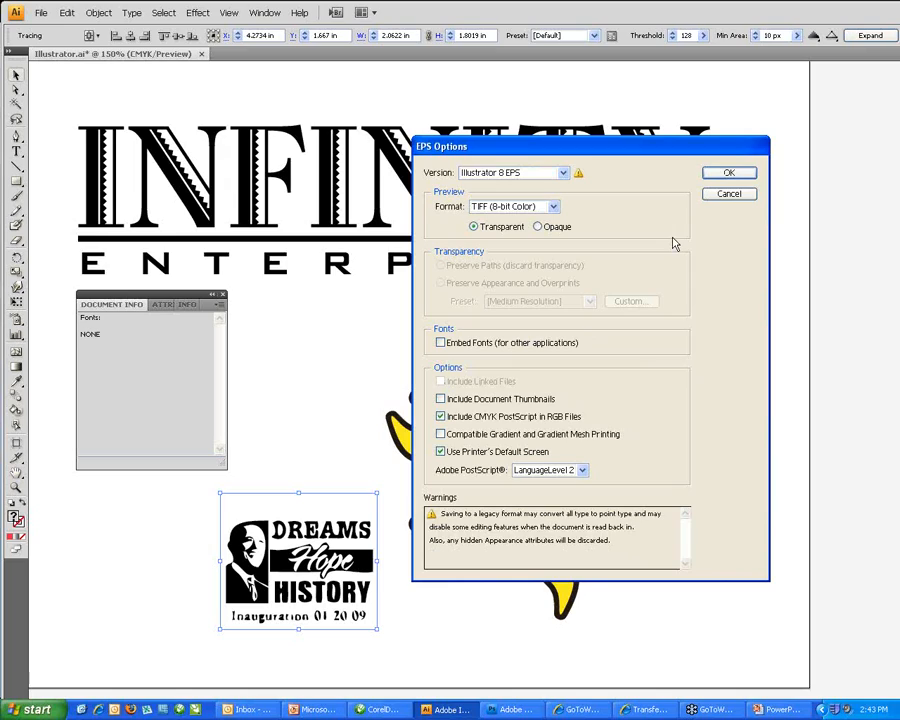
{"action": "left_click", "coordinate": [728, 175]}
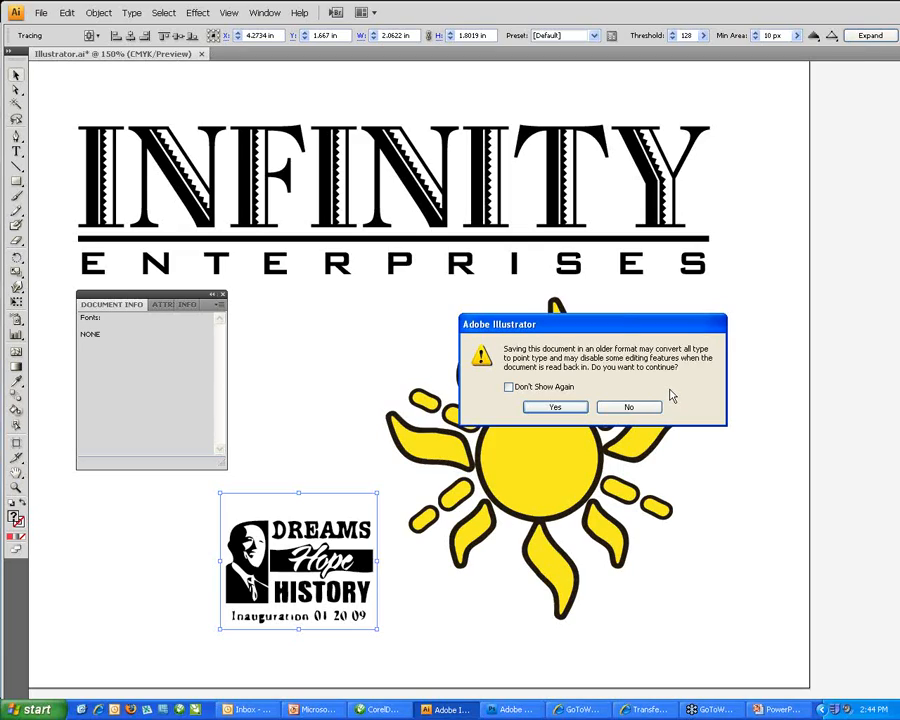
{"action": "left_click", "coordinate": [539, 410]}
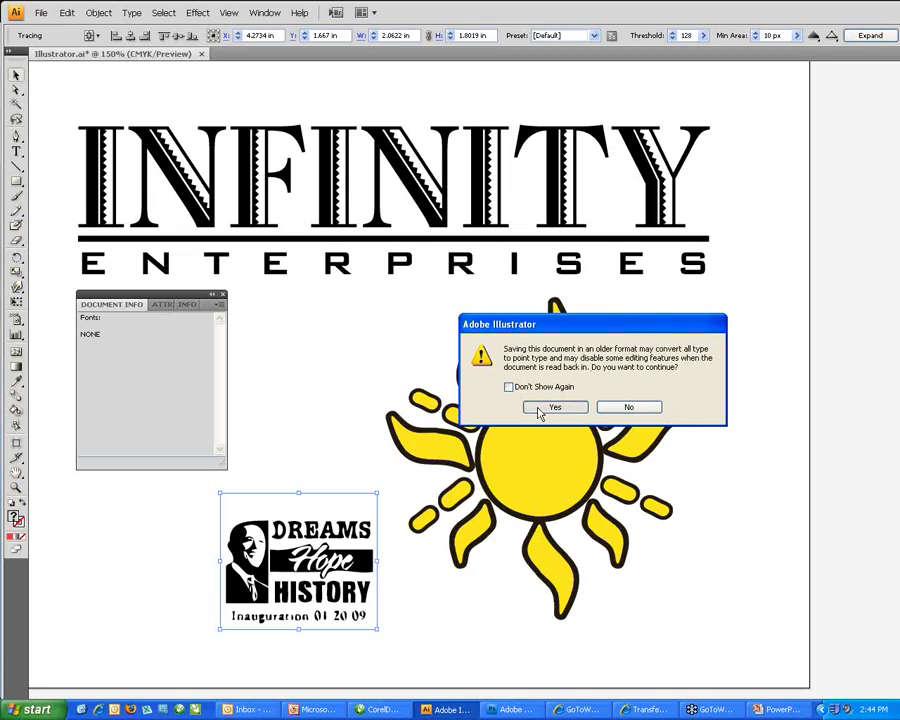
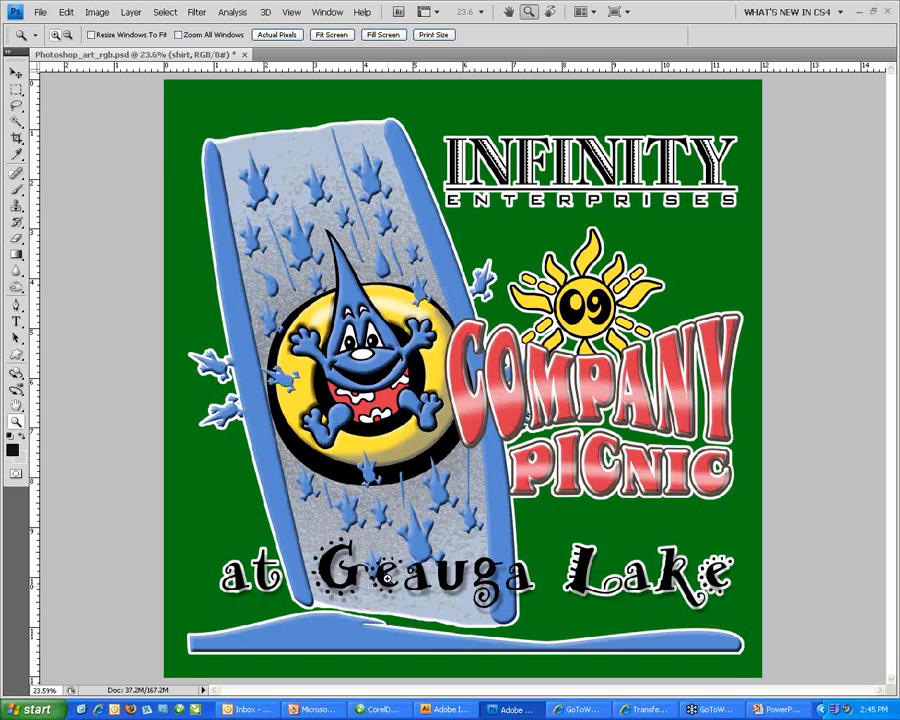
Zoom in on the mascot's textured slide, then zoom back out to 25%.
{"action": "left_click_drag", "start_coordinate": [213, 210], "coordinate": [484, 336]}
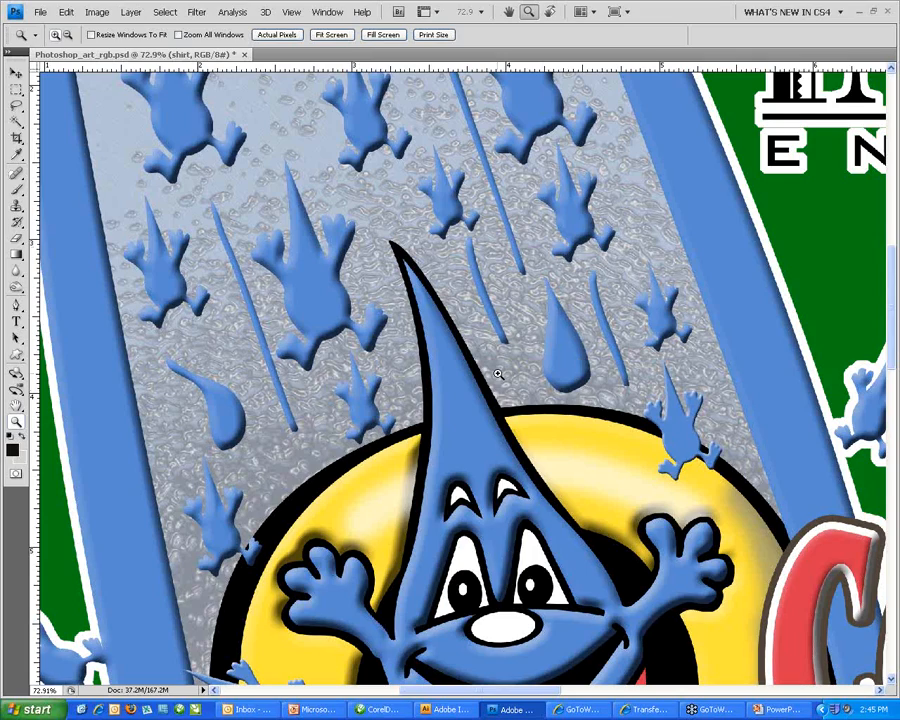
{"action": "scroll", "coordinate": [497, 374], "scroll_direction": "down", "scroll_amount": 1}
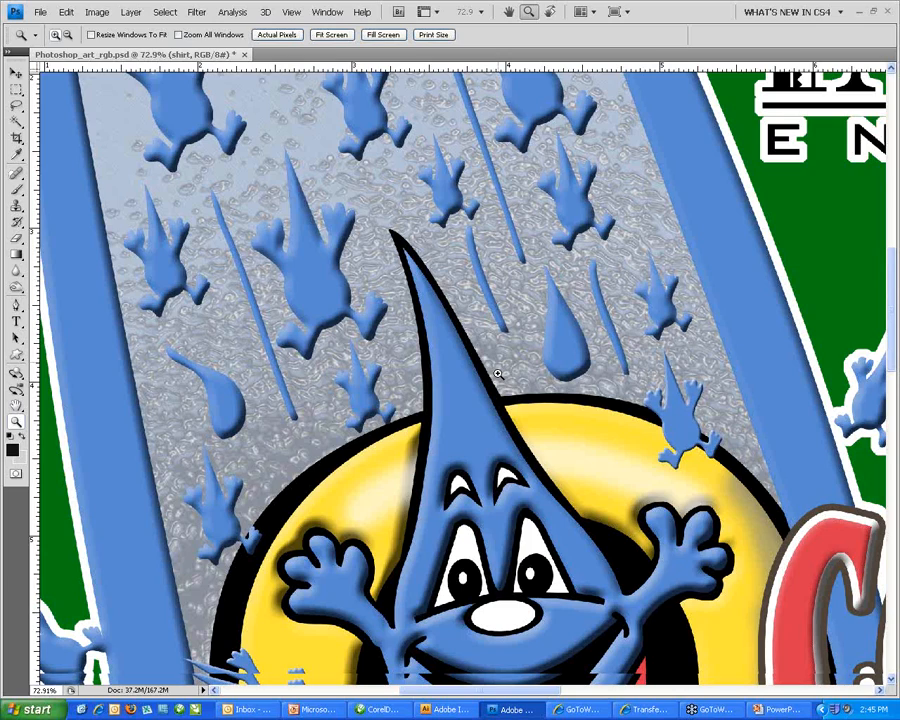
{"action": "left_click", "coordinate": [497, 374], "text": "alt"}
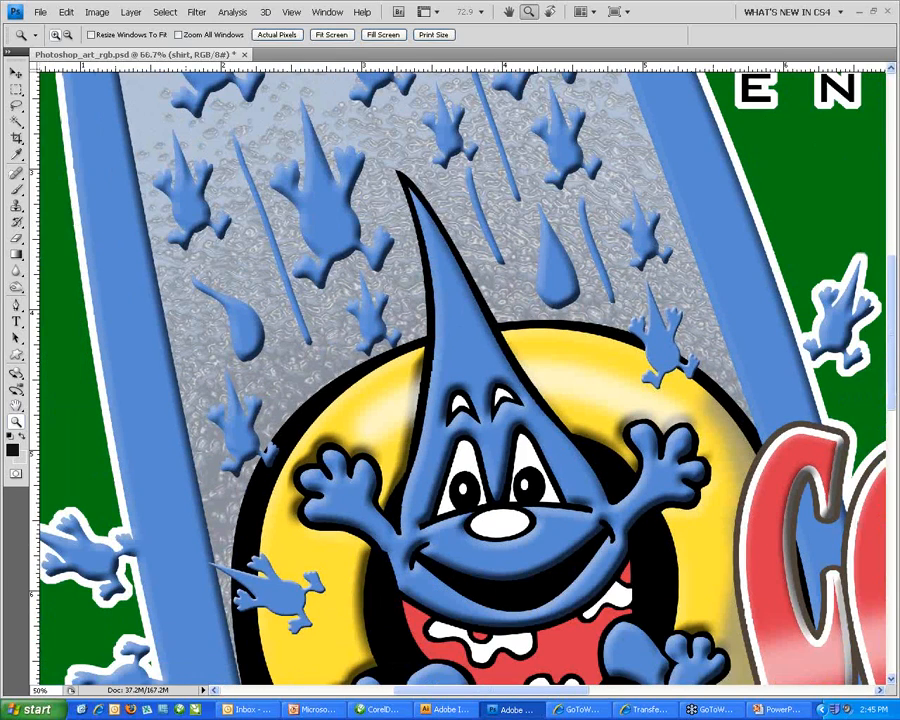
{"action": "key", "text": "ctrl+minus"}
{"action": "key", "text": "ctrl+minus"}
{"action": "key", "text": "ctrl+minus"}
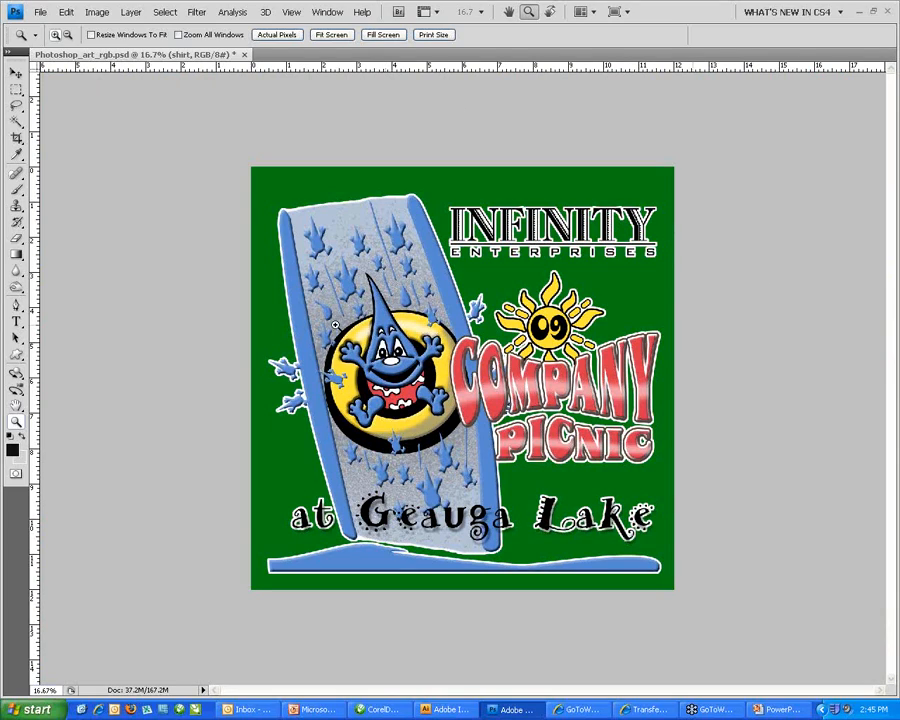
{"action": "left_click", "coordinate": [95, 187]}
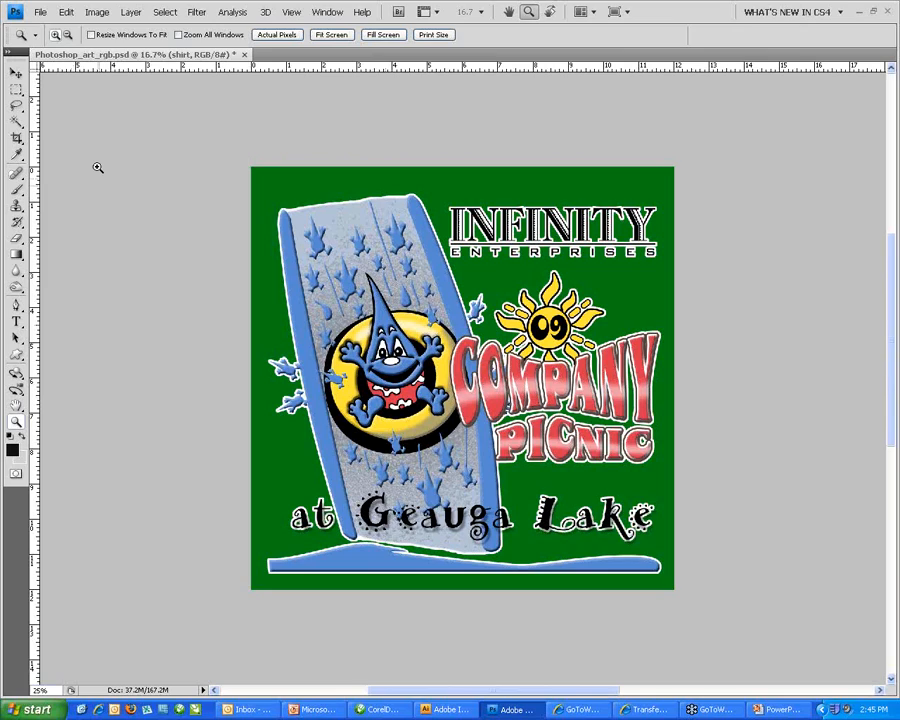
{"action": "left_click", "coordinate": [97, 12]}
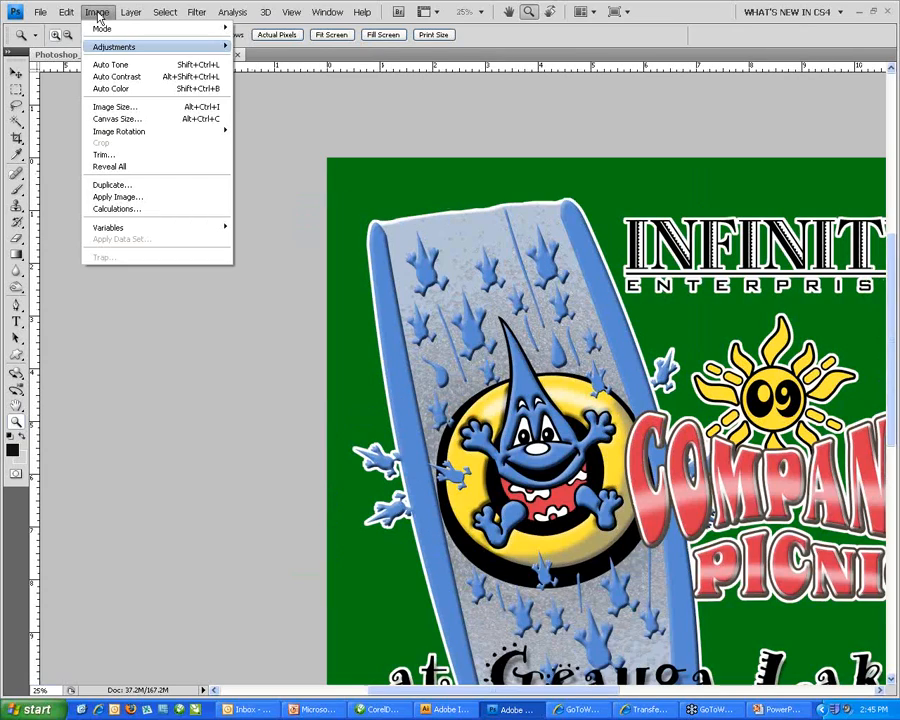
{"action": "left_click", "coordinate": [104, 107]}
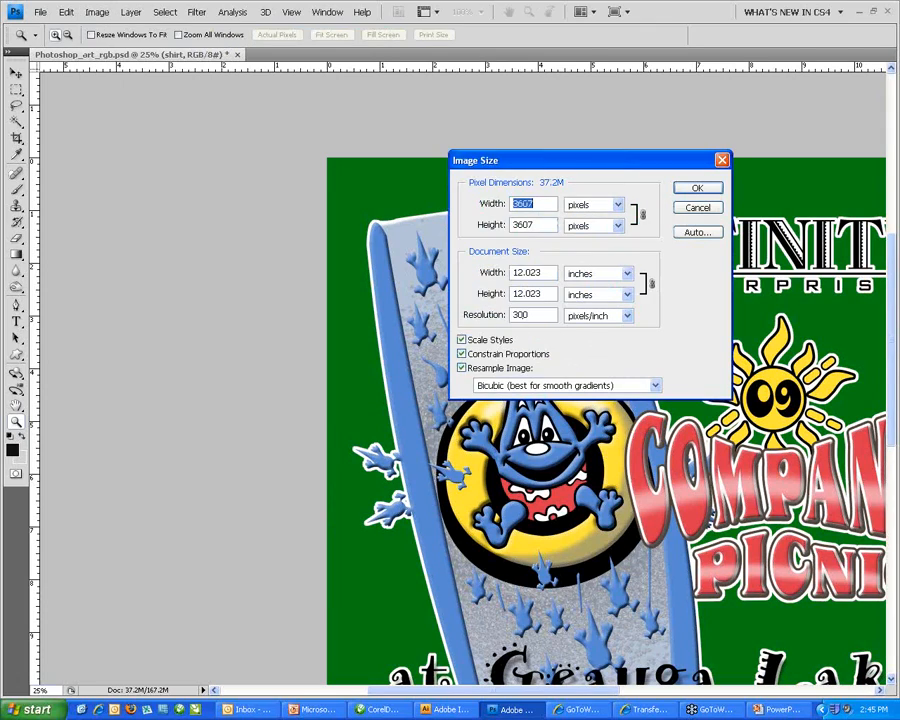
{"action": "double_click", "coordinate": [535, 315]}
{"action": "double_click", "coordinate": [543, 293]}
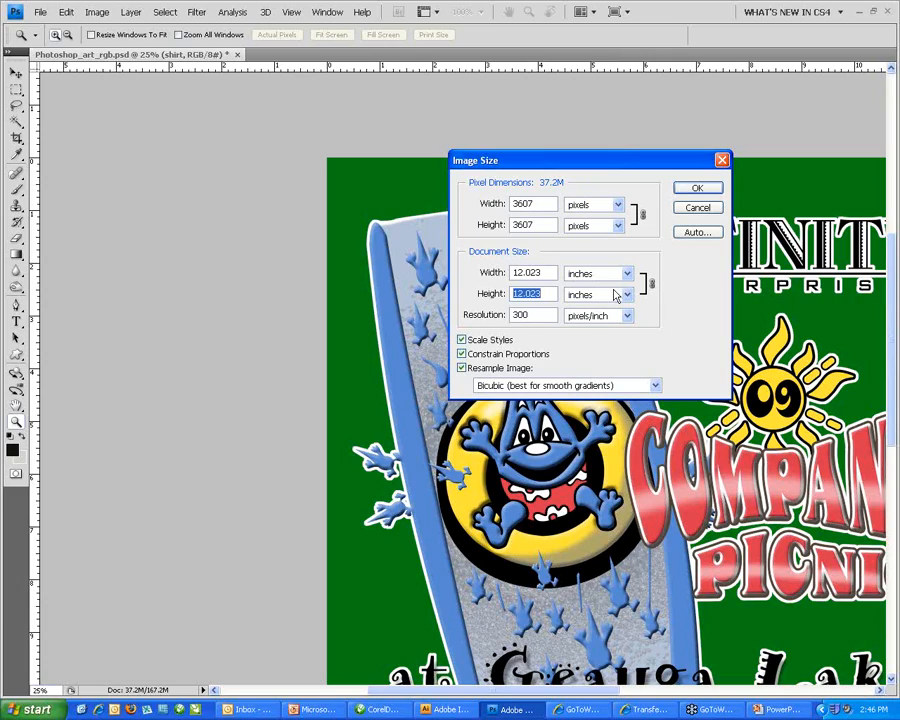
{"action": "key", "text": "Tab"}
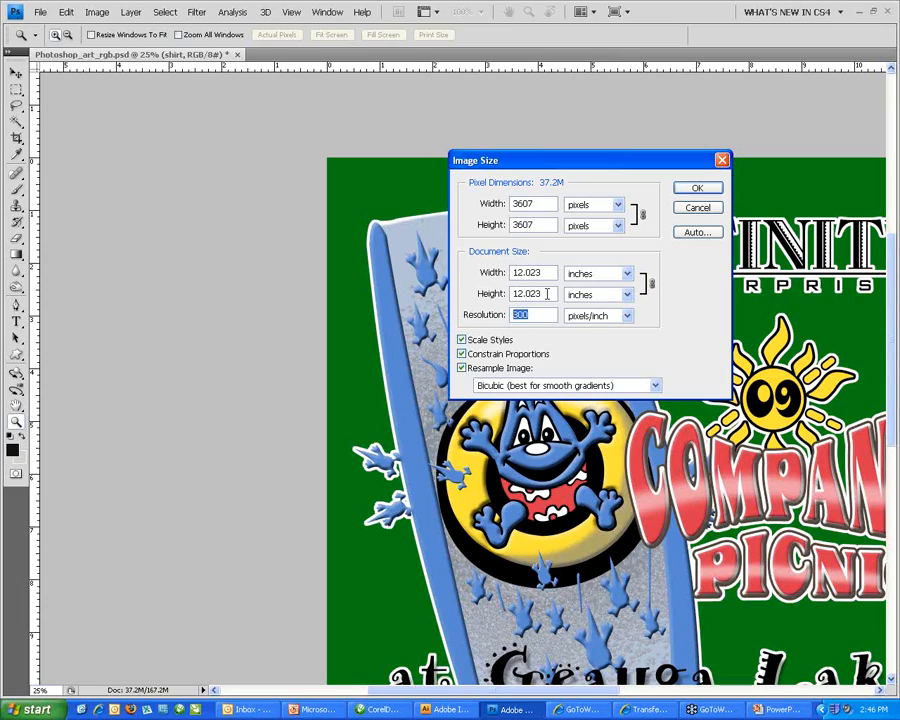
{"action": "left_click", "coordinate": [685, 214]}
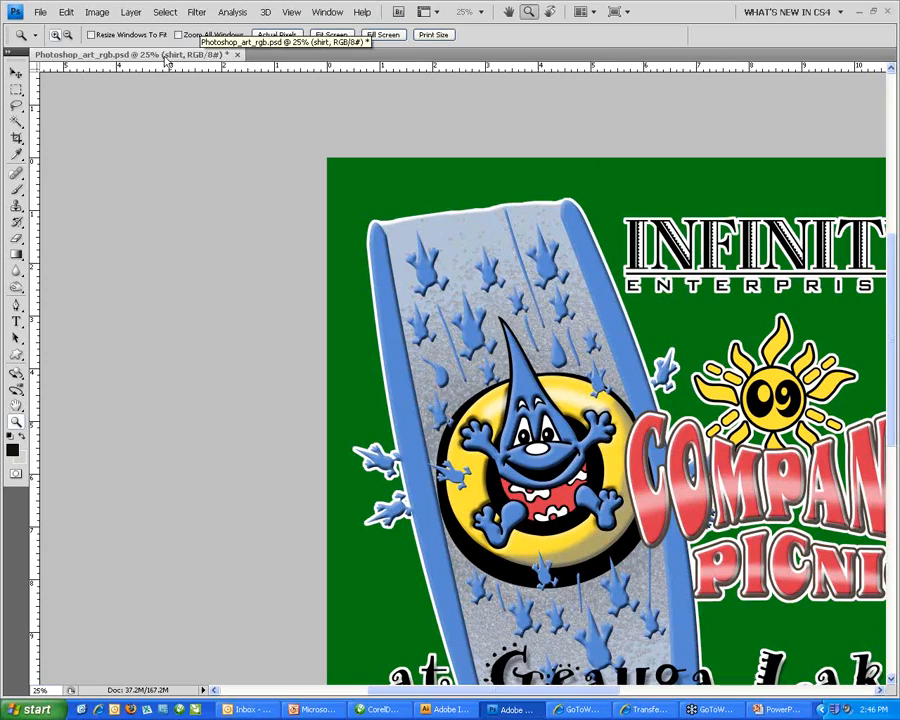
Convert the image to CMYK Color, rasterizing the smart objects and merging the layers.
{"action": "left_click", "coordinate": [96, 14]}
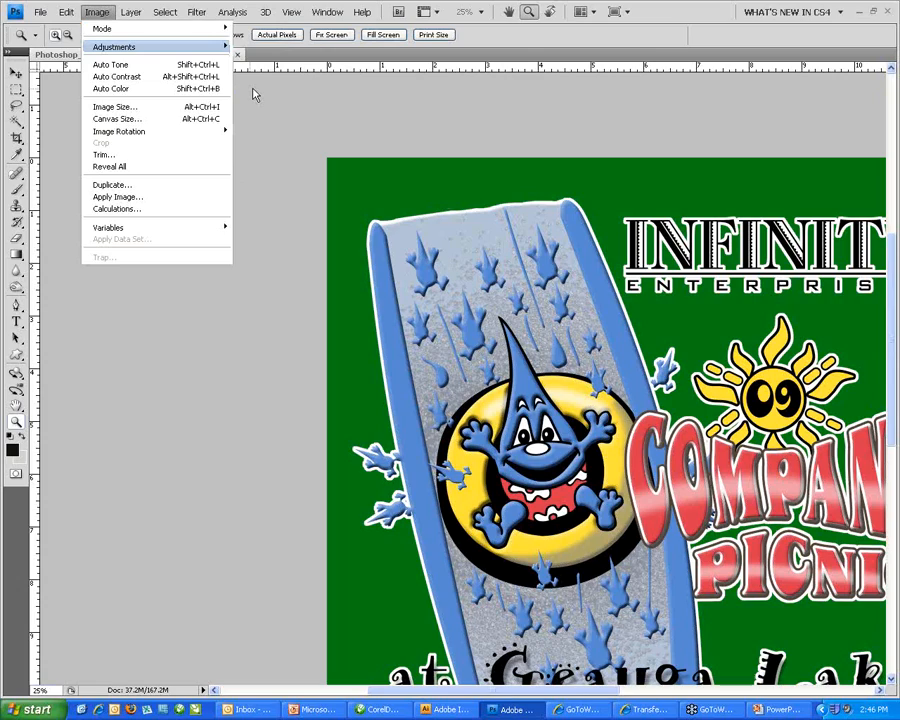
{"action": "left_click", "coordinate": [253, 94]}
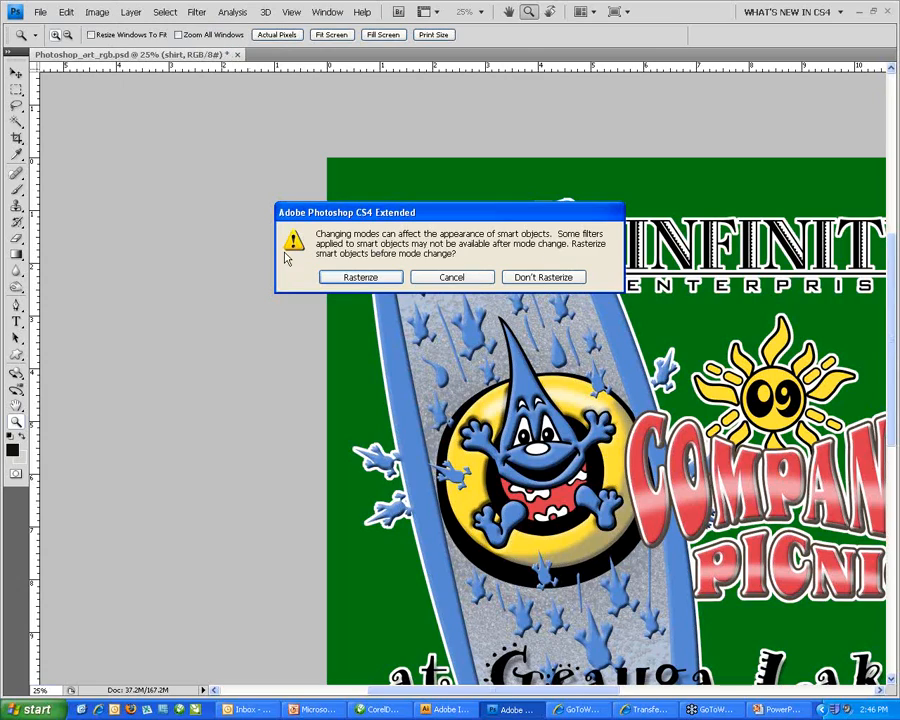
{"action": "left_click", "coordinate": [358, 277]}
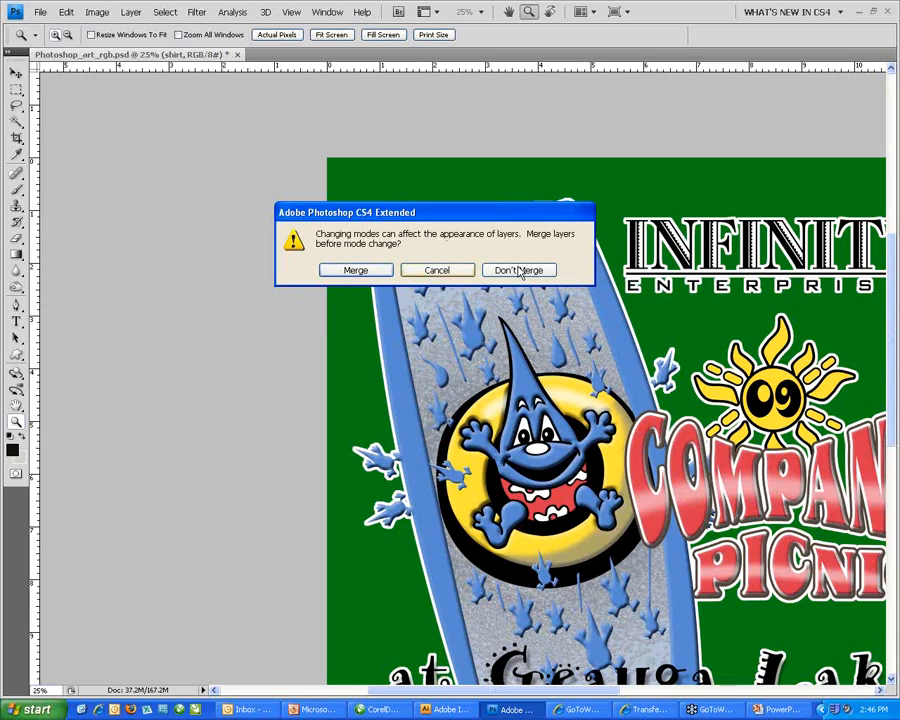
{"action": "left_click", "coordinate": [352, 271]}
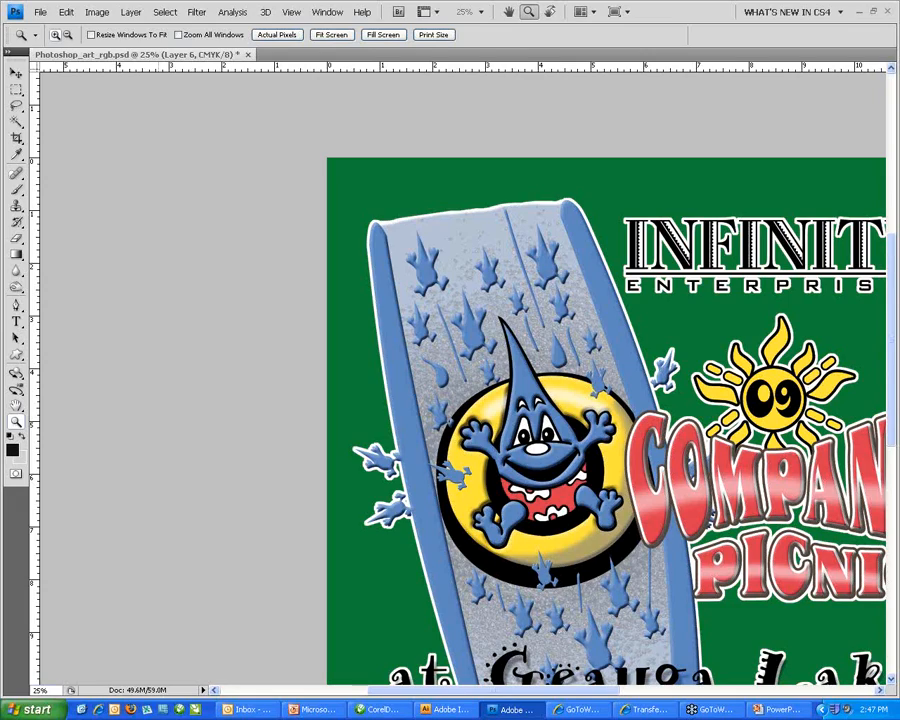
Fit the artwork on screen and save it as Photoshop_art_rgb.jpg in JPEG format.
{"action": "key", "text": "ctrl+0"}
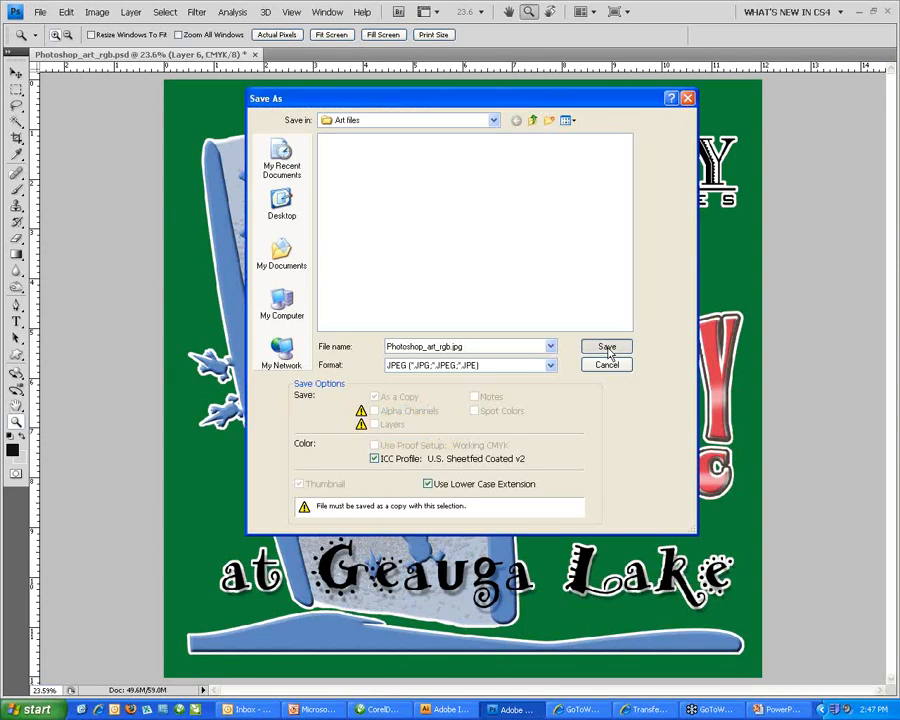
{"action": "left_click", "coordinate": [607, 348]}
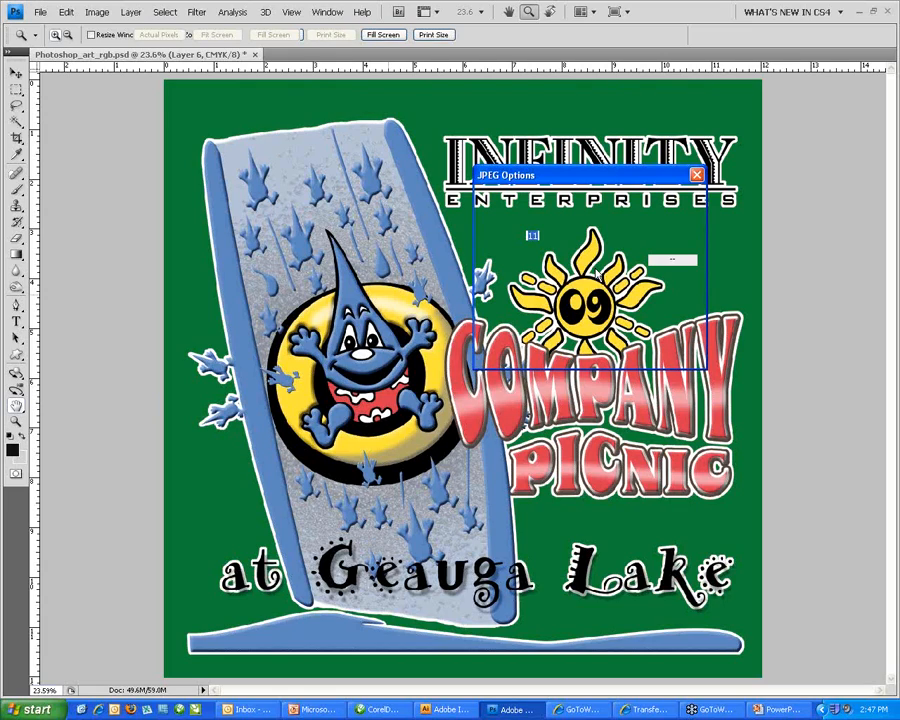
{"action": "key", "text": "Return"}
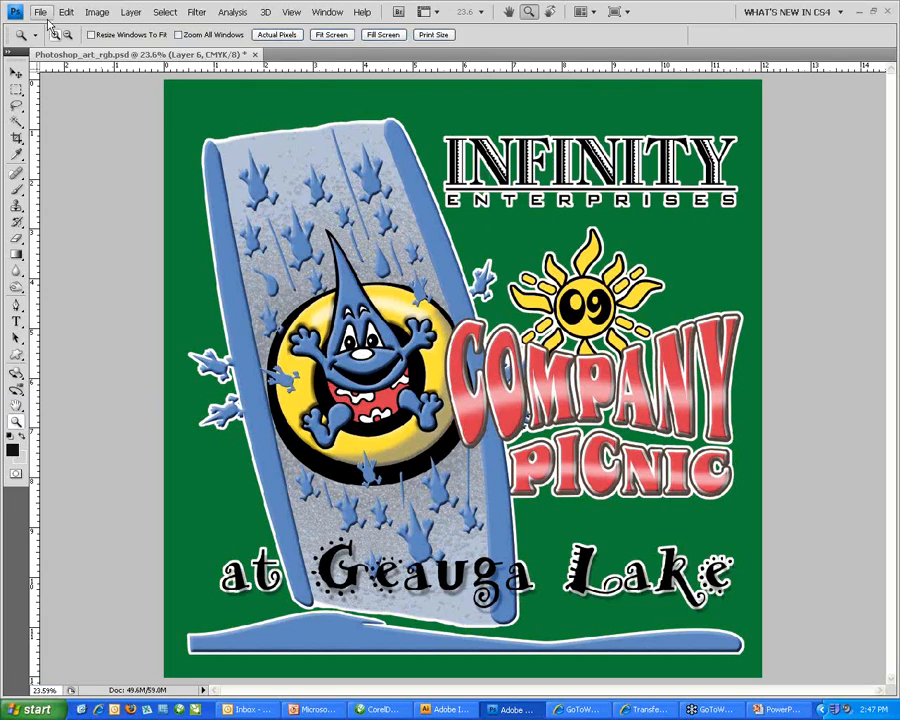
Open Photoshop_art_rgb.jpg at 25% zoom to check it, then return to PowerPoint.
{"action": "left_click", "coordinate": [41, 12]}
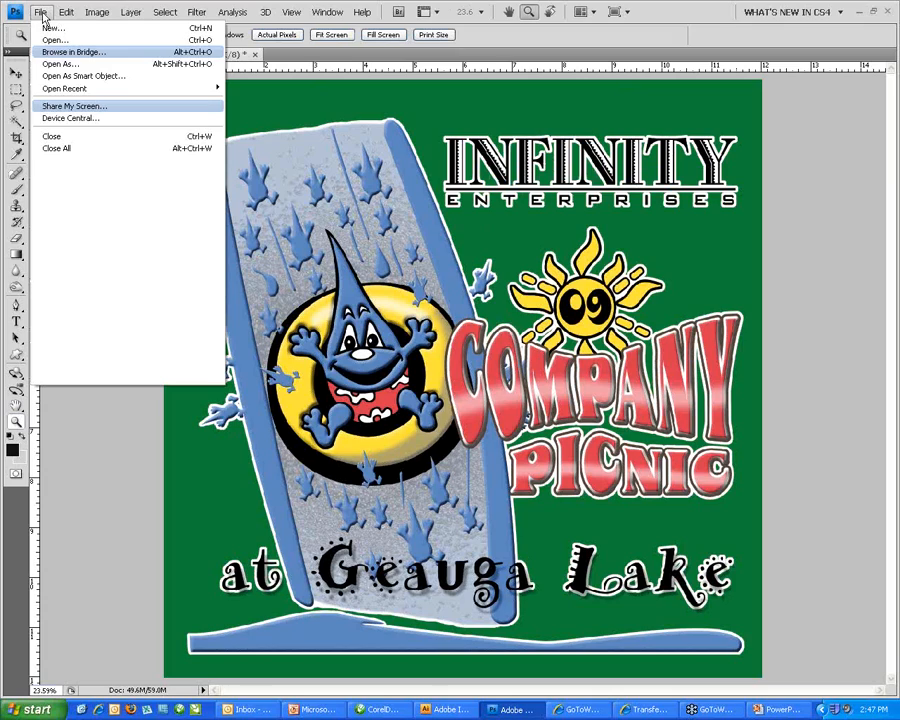
{"action": "left_click", "coordinate": [52, 40]}
{"action": "left_click", "coordinate": [416, 195]}
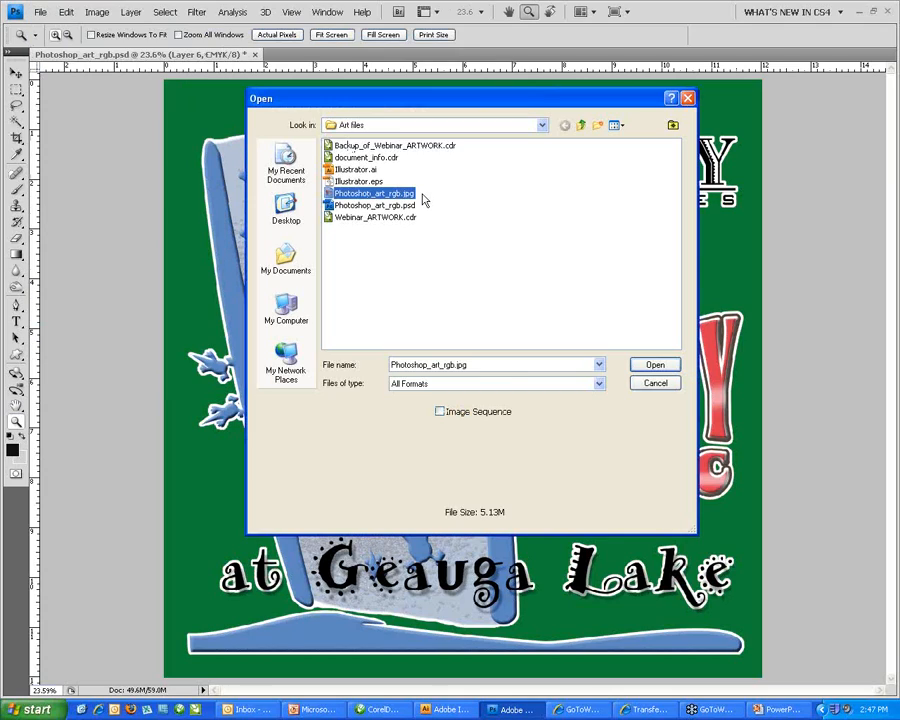
{"action": "double_click", "coordinate": [416, 195]}
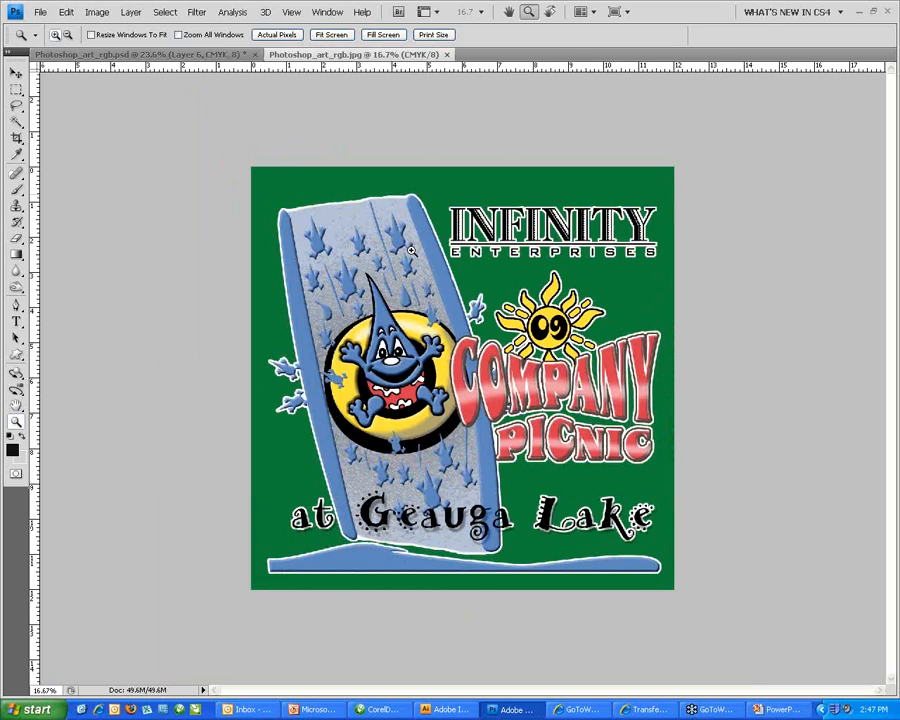
{"action": "left_click", "coordinate": [411, 251]}
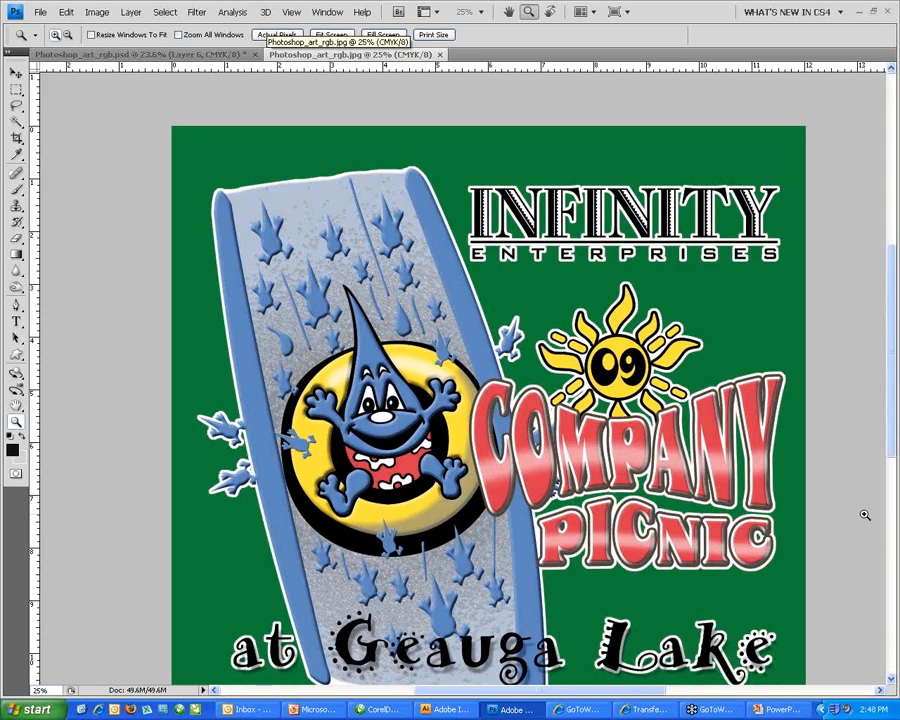
{"action": "left_click", "coordinate": [788, 709]}
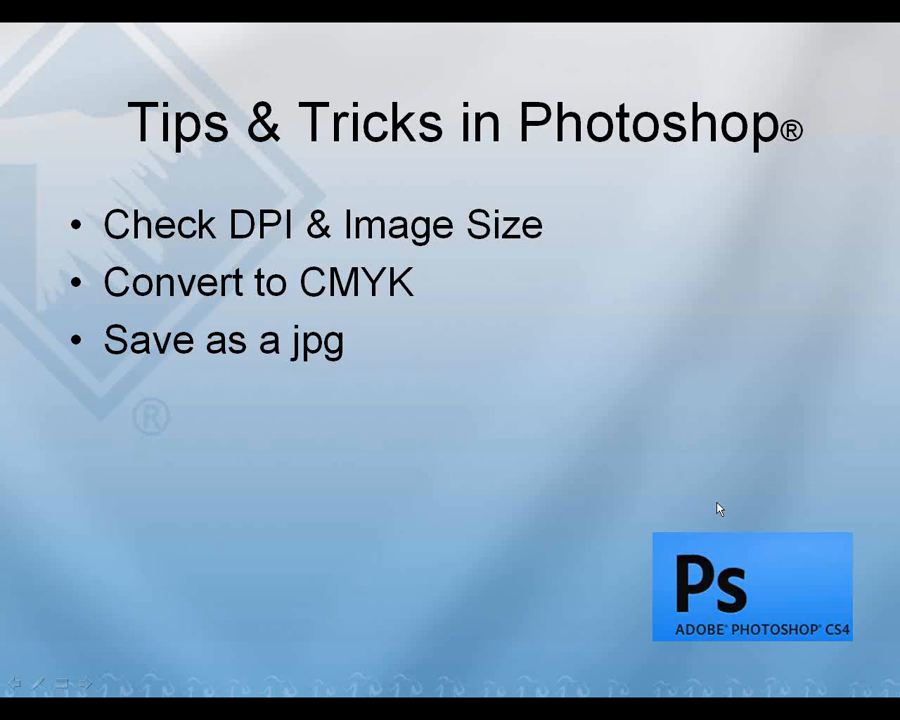
Advance to the How to Send Us Artwork slide, minimize the browser and restore the slide show.
{"action": "left_click", "coordinate": [717, 503]}
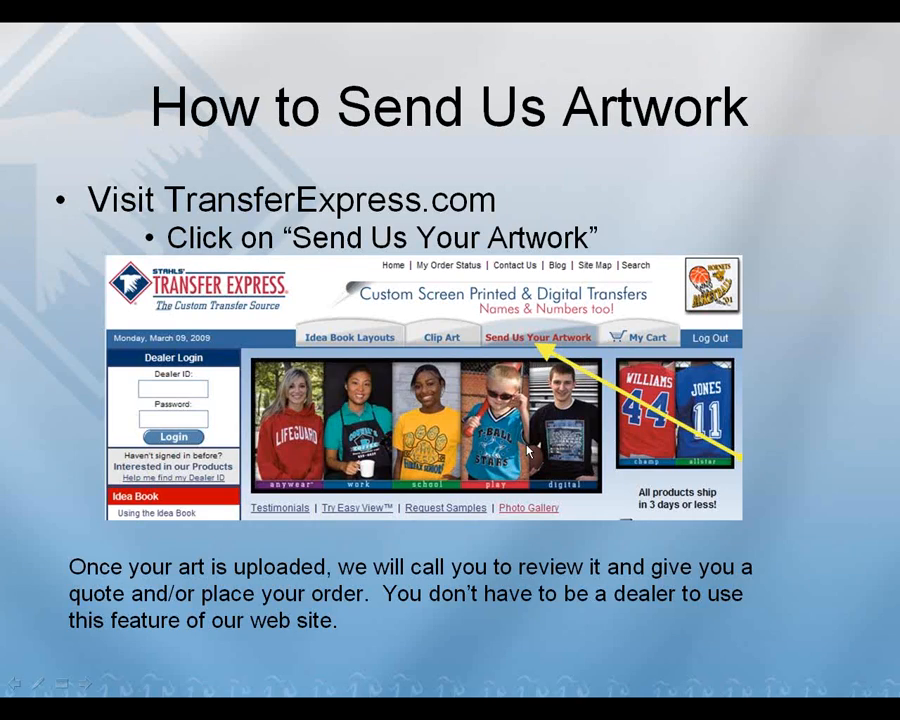
{"action": "key", "text": "alt+Tab"}
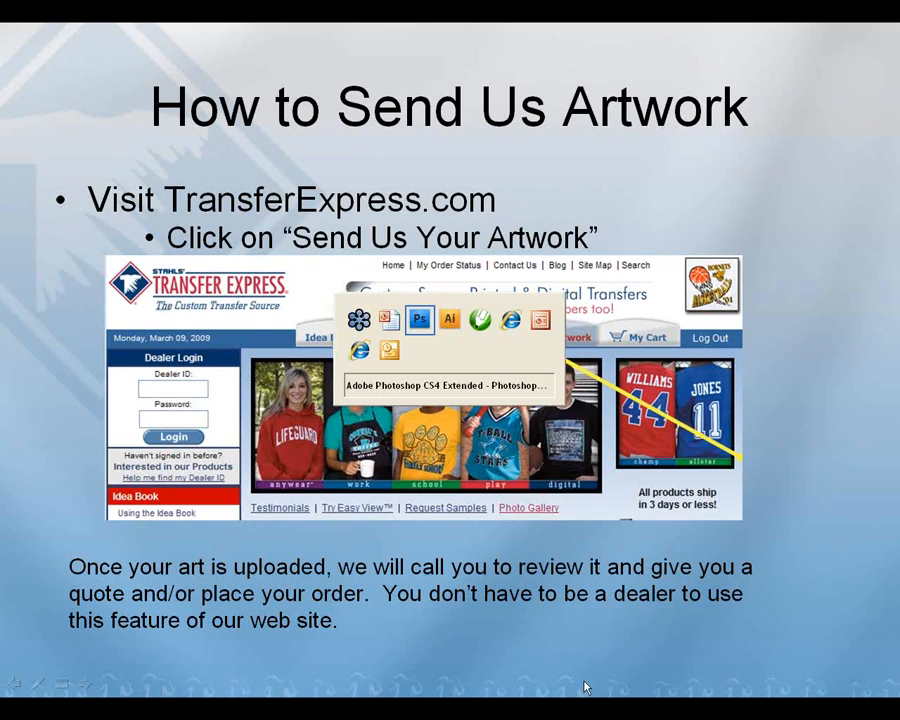
{"action": "key", "text": "alt+Tab"}
{"action": "key", "text": "alt+Tab"}
{"action": "key", "text": "alt+Tab"}
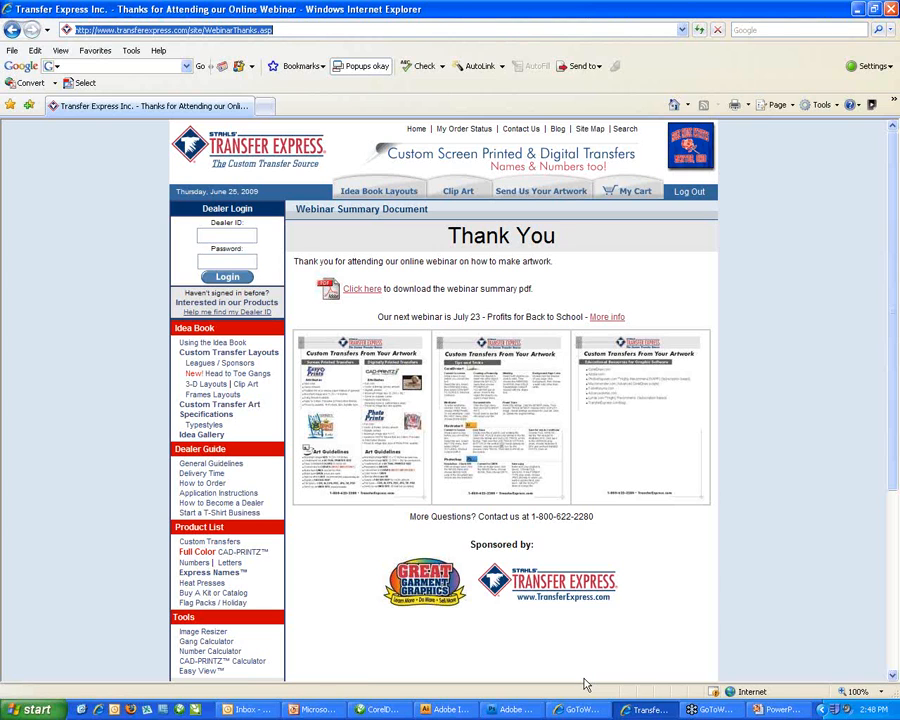
{"action": "key", "text": "alt+Tab"}
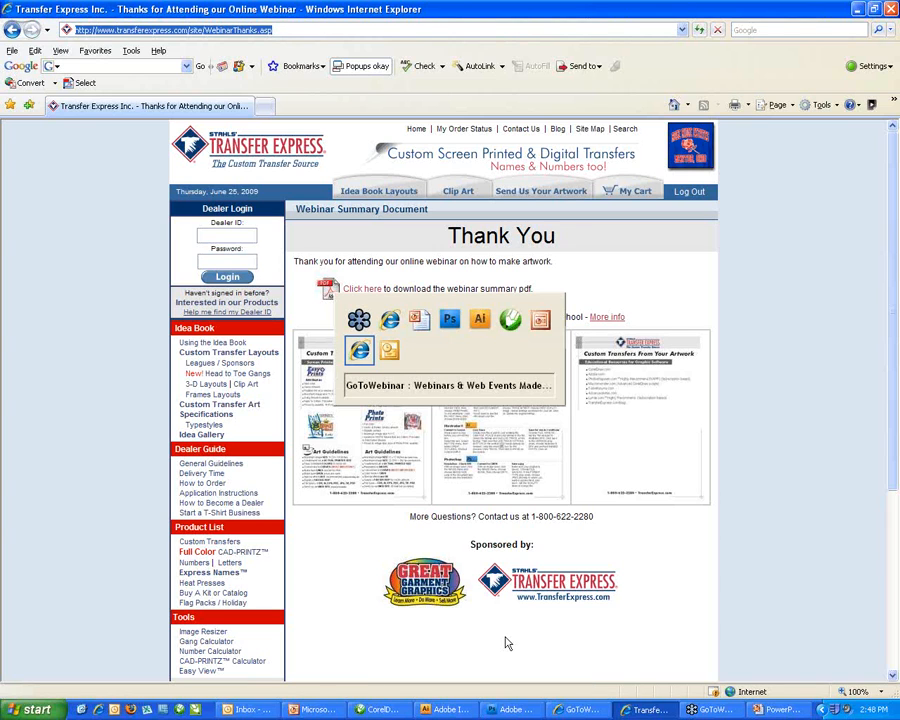
{"action": "key", "text": "alt+Tab"}
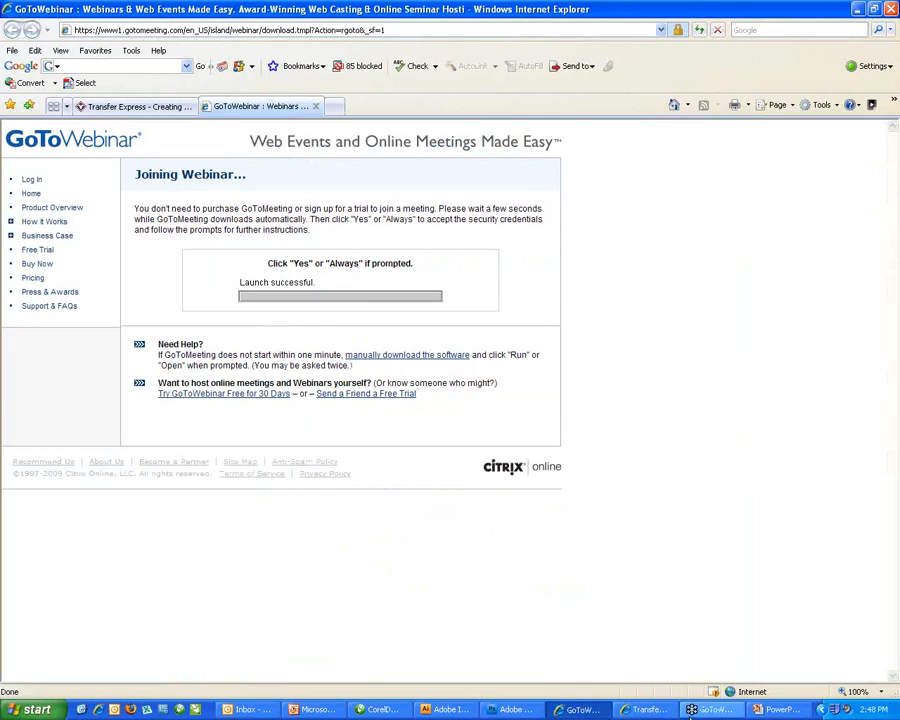
{"action": "left_click", "coordinate": [658, 711]}
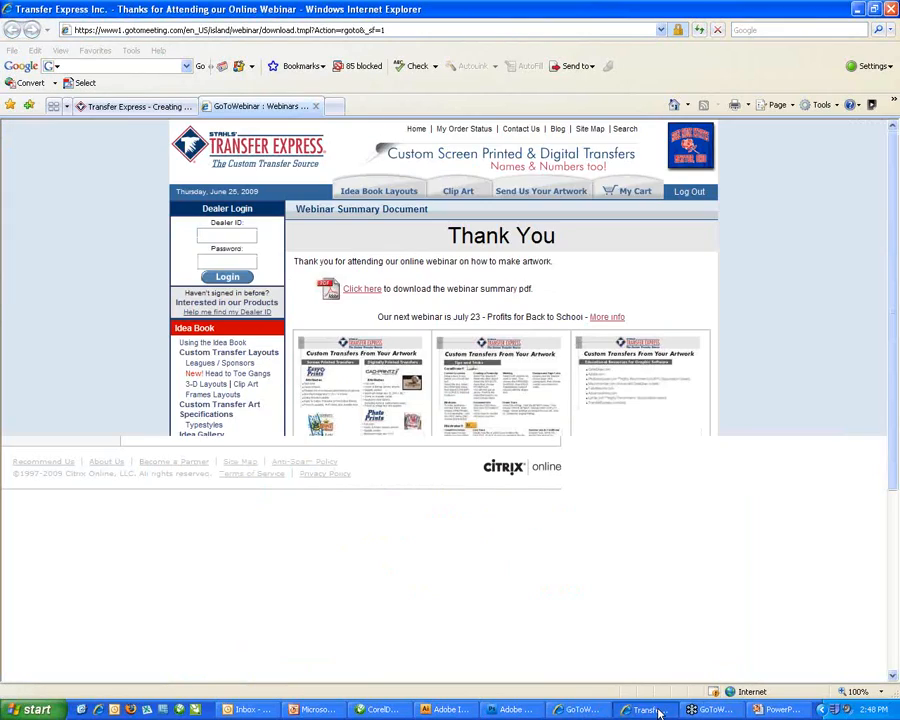
{"action": "left_click", "coordinate": [659, 712]}
{"action": "left_click", "coordinate": [771, 712]}
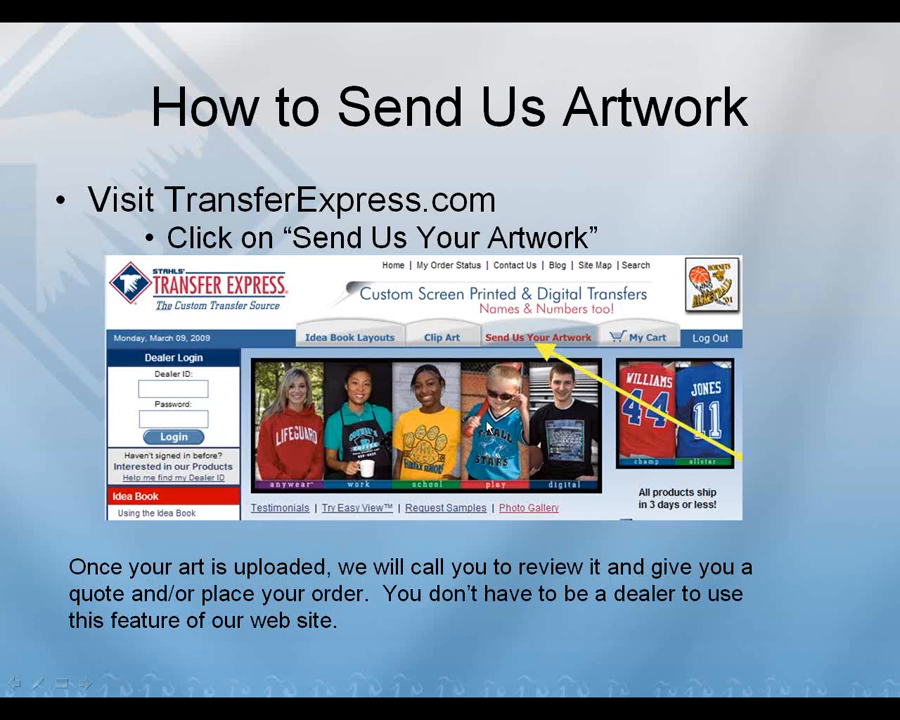
Bring the Transfer Express thank-you page forward and go to Send Us Your Artwork.
{"action": "key", "text": "alt+Tab"}
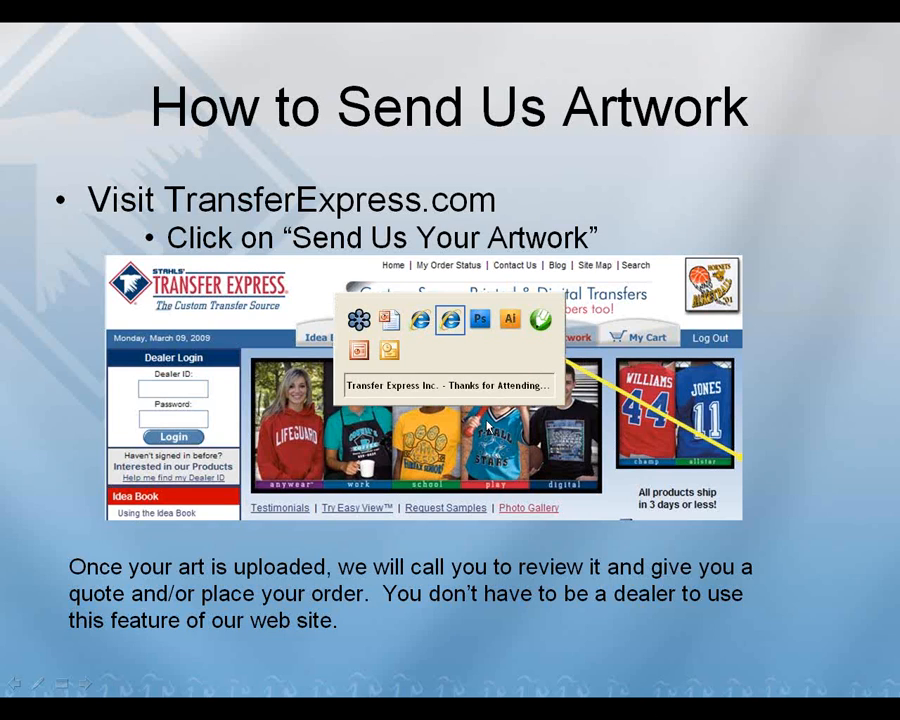
{"action": "key", "text": "alt+Tab"}
{"action": "left_click", "coordinate": [541, 191]}
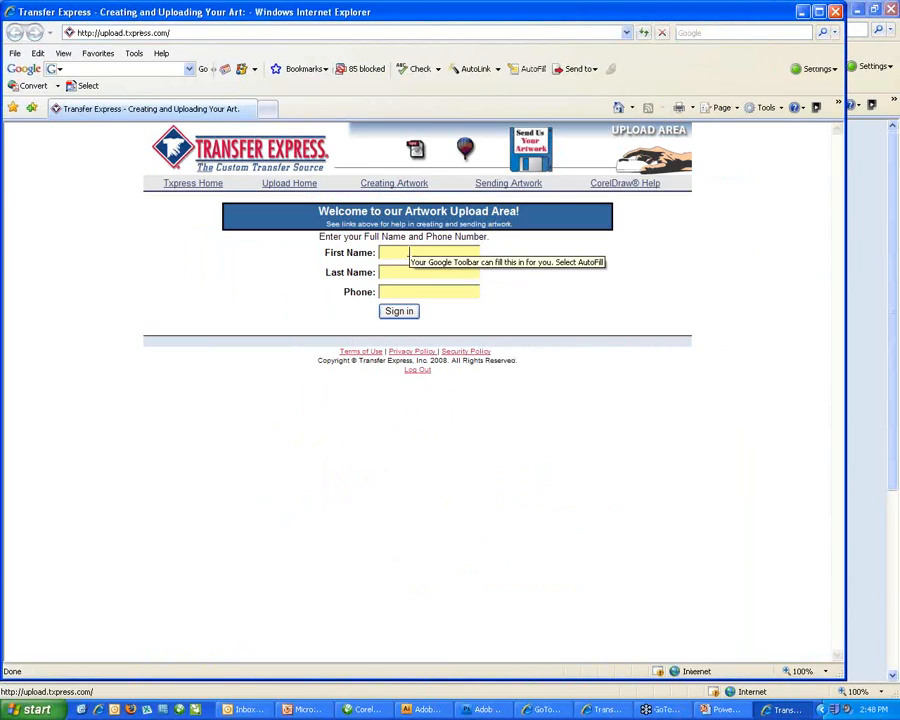
Sign in to the upload area with a first name, last name and phone number.
{"action": "key", "text": "Tab"}
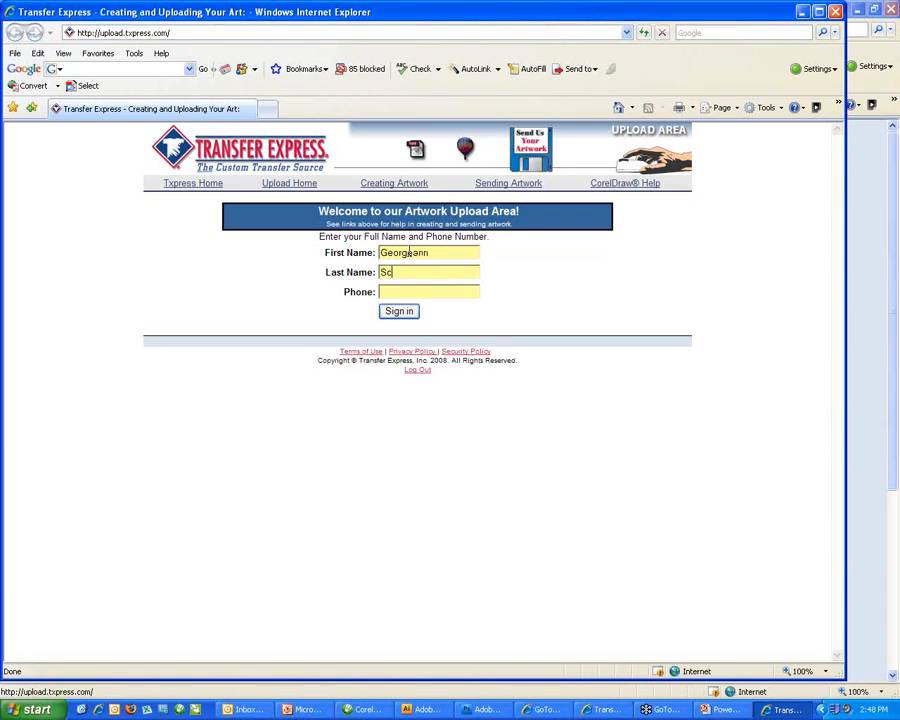
{"action": "key", "text": "Tab"}
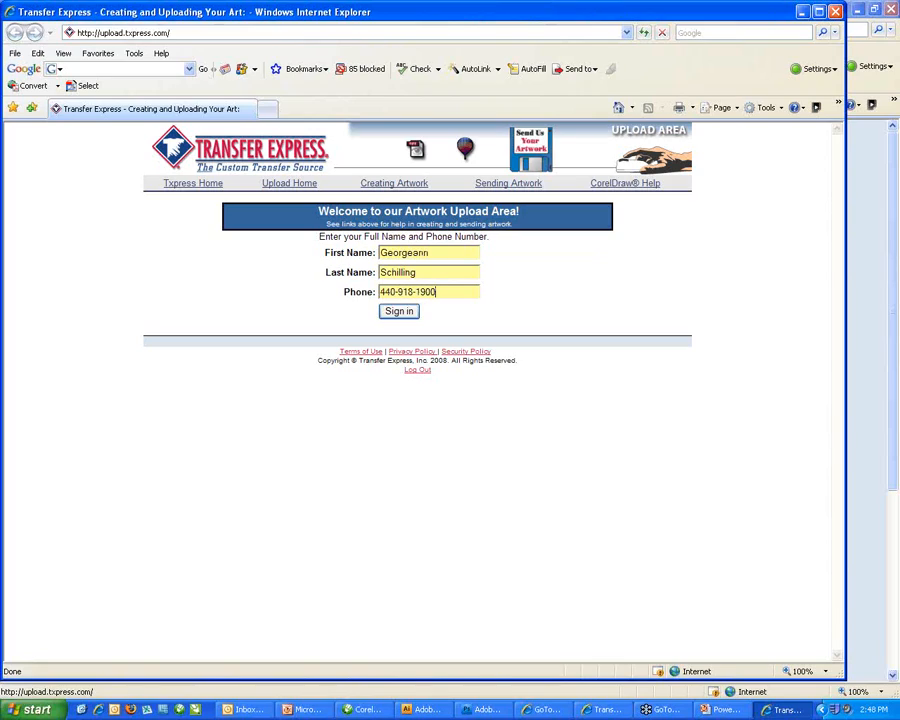
{"action": "left_click", "coordinate": [399, 311]}
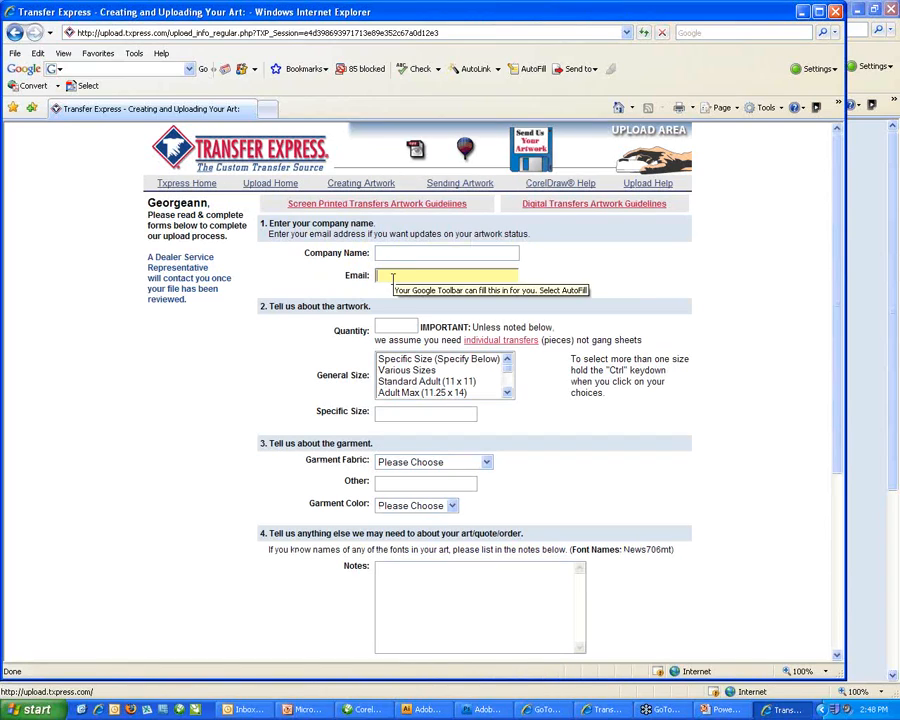
Choose Various Sizes as the general size, leaving the garment color unchanged.
{"action": "left_click", "coordinate": [407, 370]}
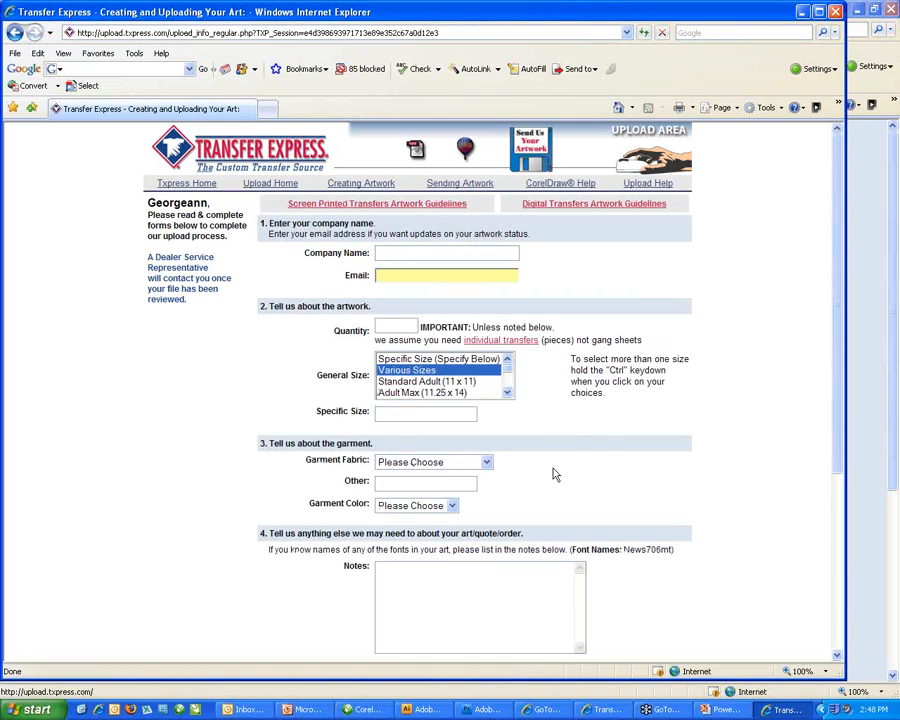
{"action": "scroll", "coordinate": [556, 475], "scroll_direction": "down", "scroll_amount": 1}
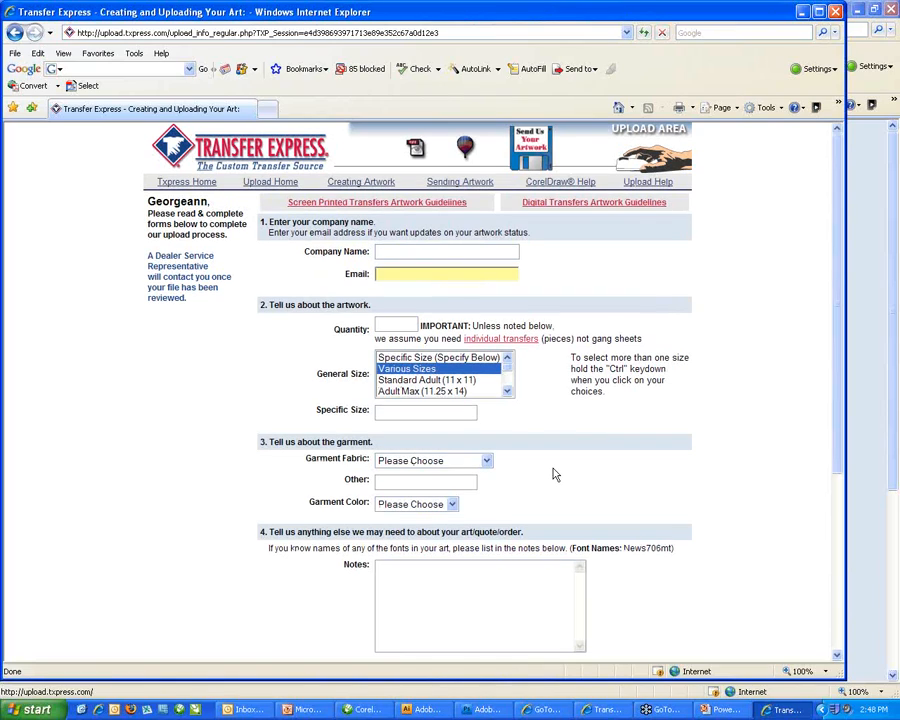
{"action": "scroll", "coordinate": [556, 475], "scroll_direction": "down", "scroll_amount": 1}
{"action": "left_click", "coordinate": [452, 426]}
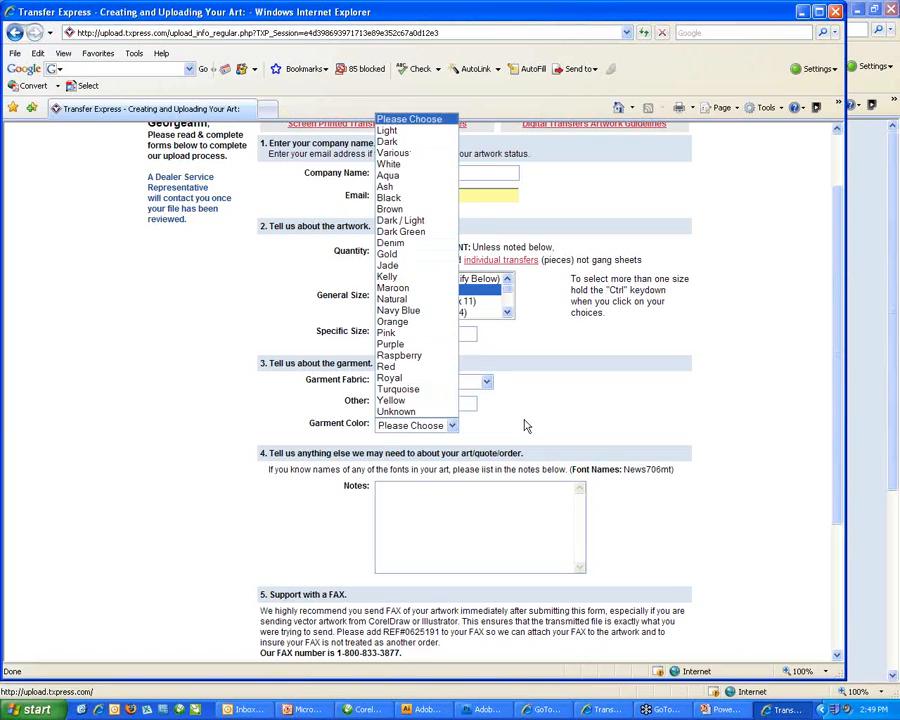
{"action": "left_click", "coordinate": [556, 422]}
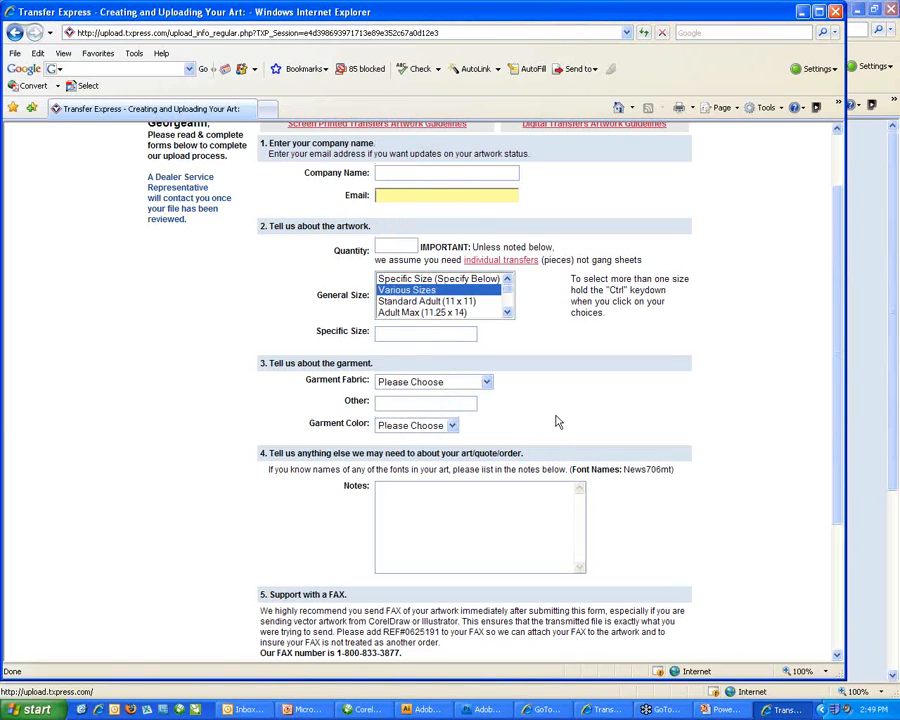
{"action": "scroll", "coordinate": [558, 422], "scroll_direction": "down", "scroll_amount": 1}
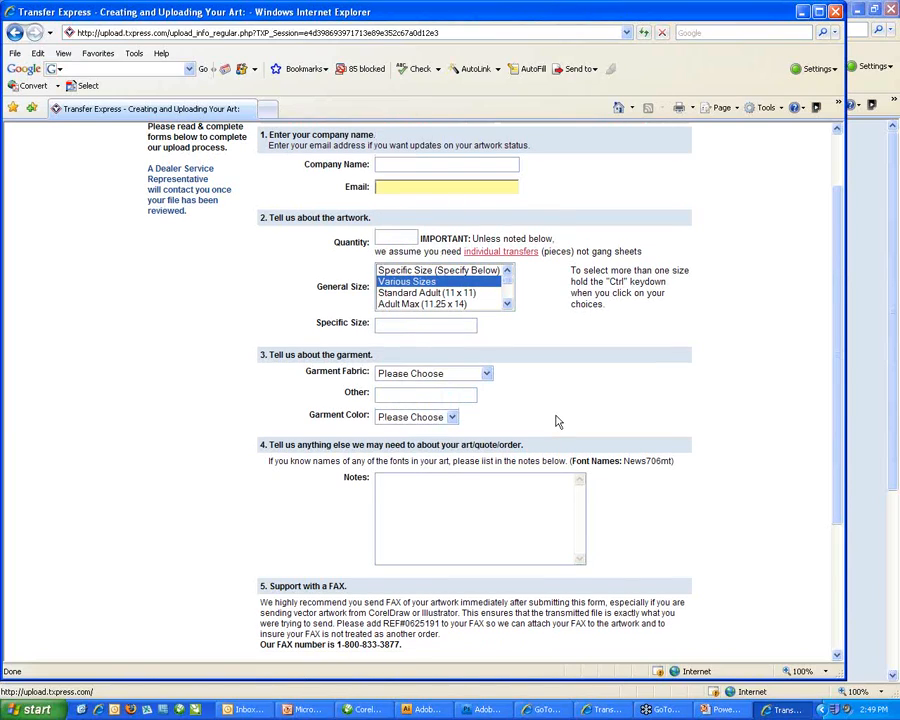
{"action": "scroll", "coordinate": [558, 422], "scroll_direction": "down", "scroll_amount": 1}
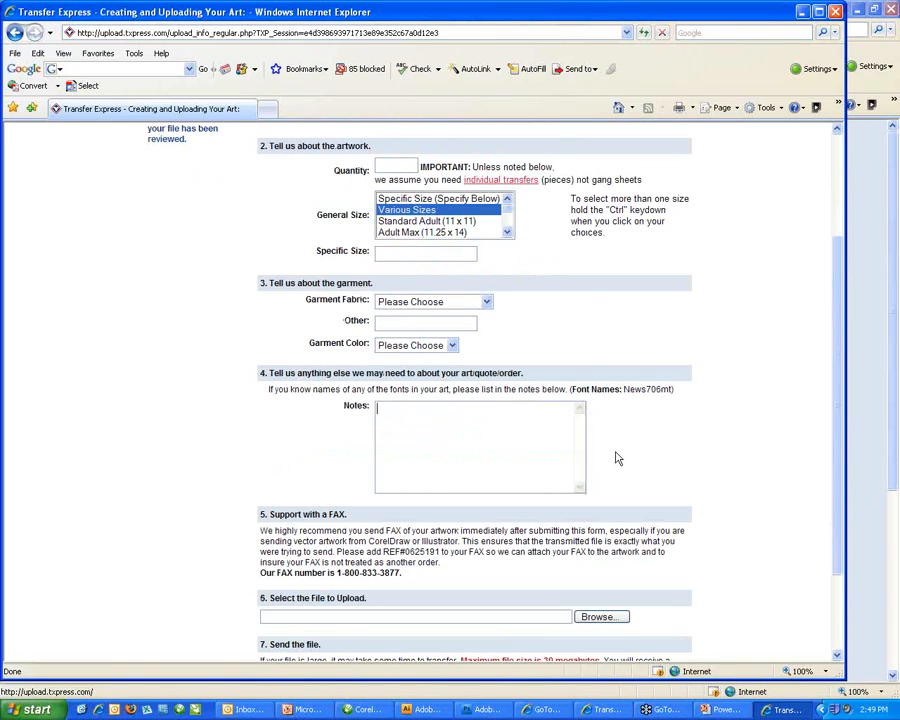
{"action": "scroll", "coordinate": [618, 458], "scroll_direction": "down", "scroll_amount": 1}
{"action": "scroll", "coordinate": [618, 458], "scroll_direction": "down", "scroll_amount": 2}
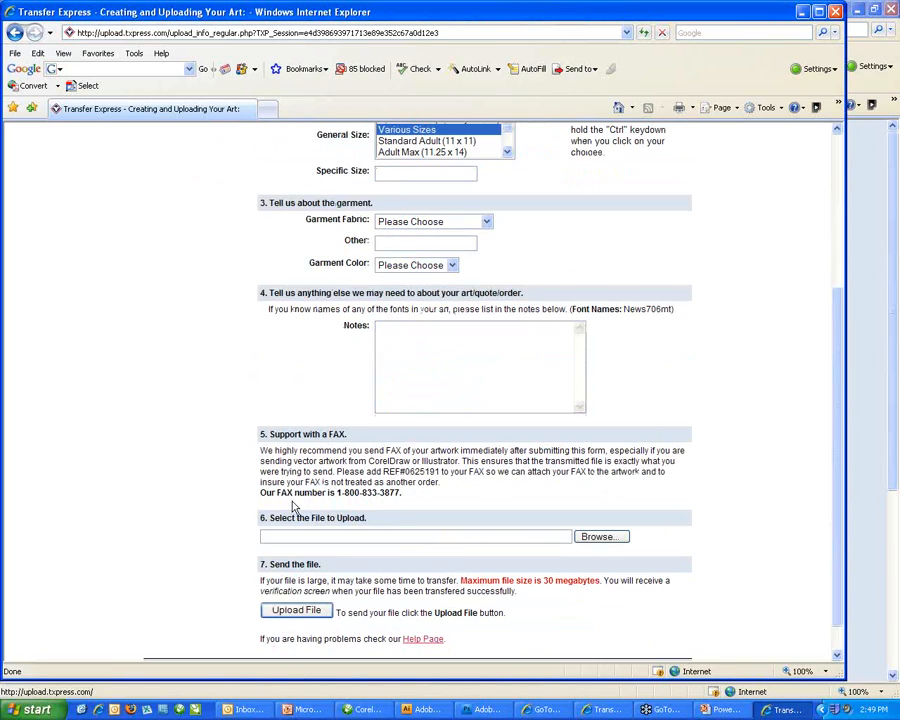
{"action": "left_click_drag", "start_coordinate": [383, 471], "coordinate": [441, 471]}
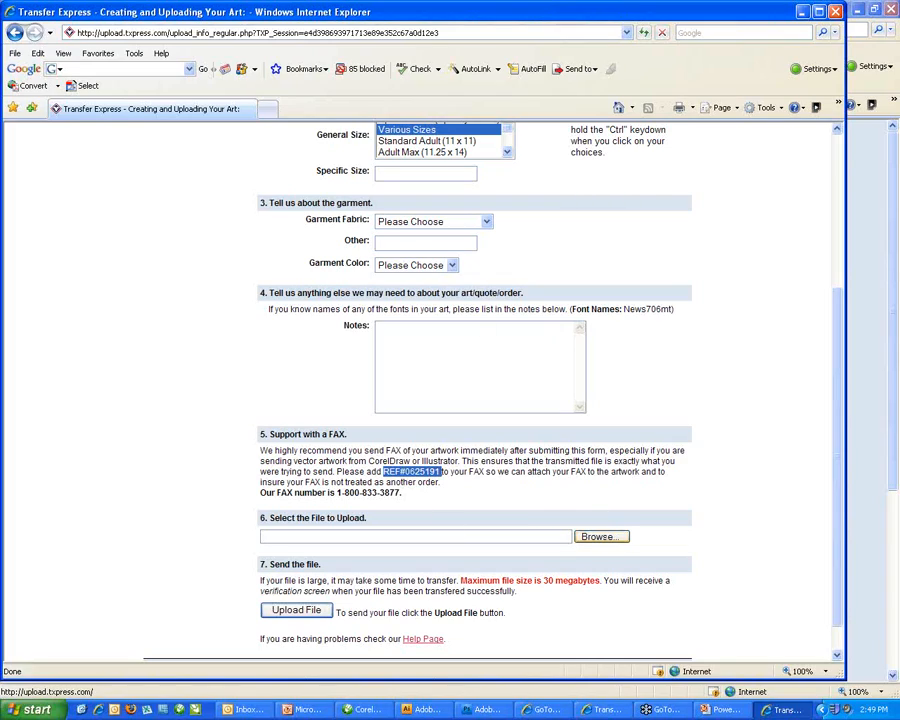
Select tshirt_art.cdr as the artwork file to upload and send it.
{"action": "left_click", "coordinate": [602, 537]}
{"action": "double_click", "coordinate": [92, 157]}
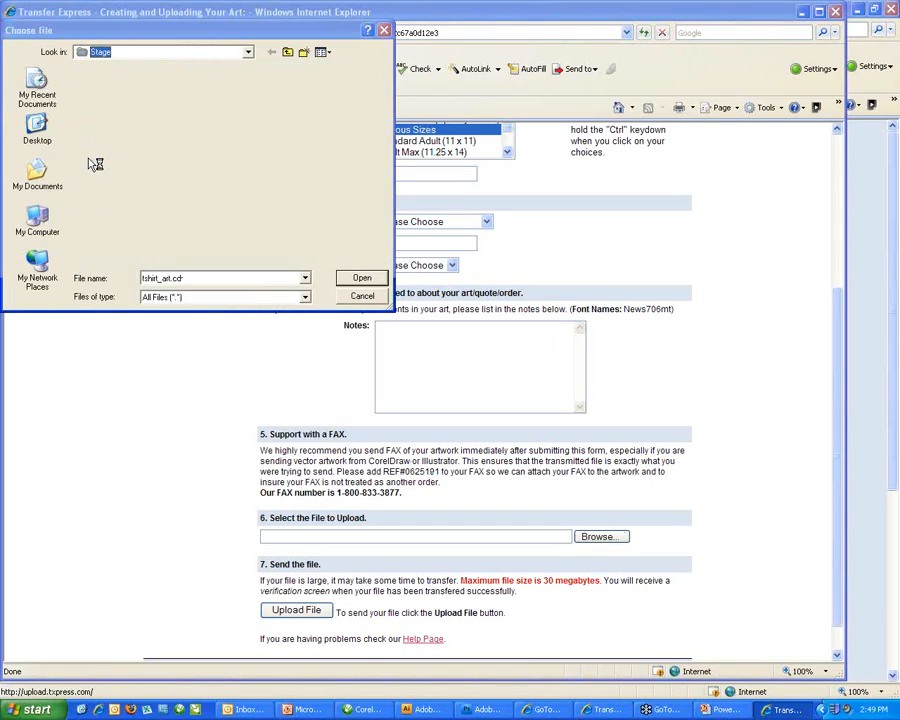
{"action": "left_click", "coordinate": [297, 608]}
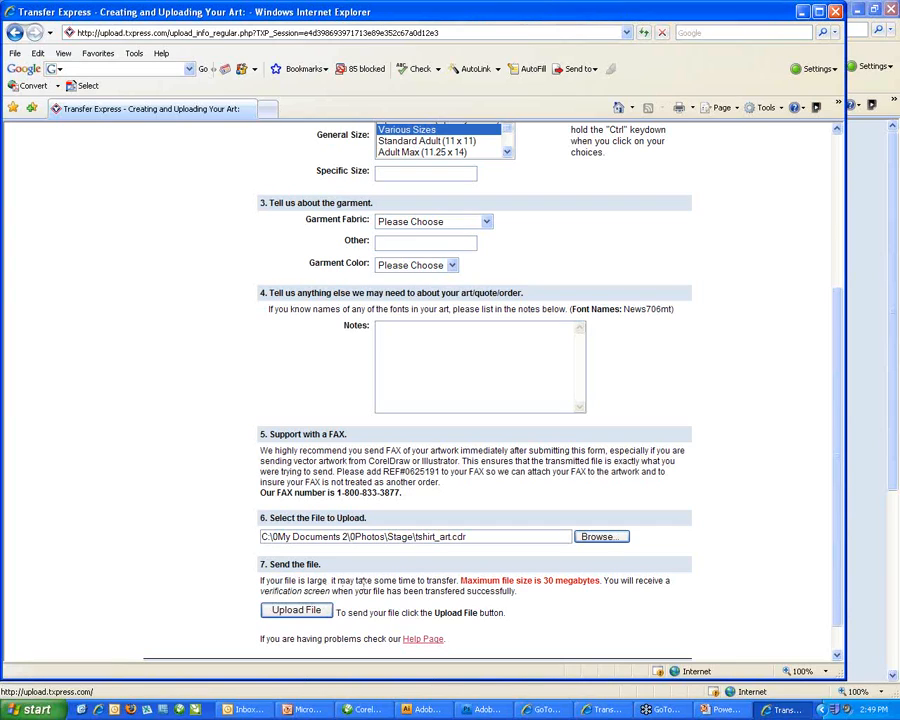
{"action": "scroll", "coordinate": [364, 582], "scroll_direction": "down", "scroll_amount": 1}
{"action": "scroll", "coordinate": [390, 575], "scroll_direction": "down", "scroll_amount": 1}
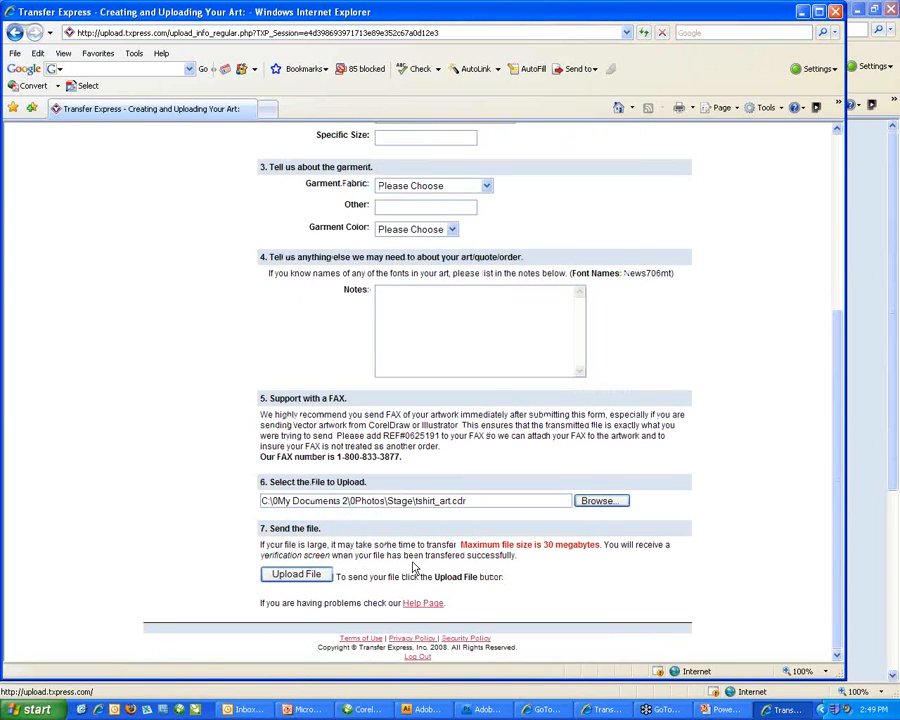
{"action": "scroll", "coordinate": [413, 567], "scroll_direction": "up", "scroll_amount": 3}
{"action": "left_click", "coordinate": [408, 255]}
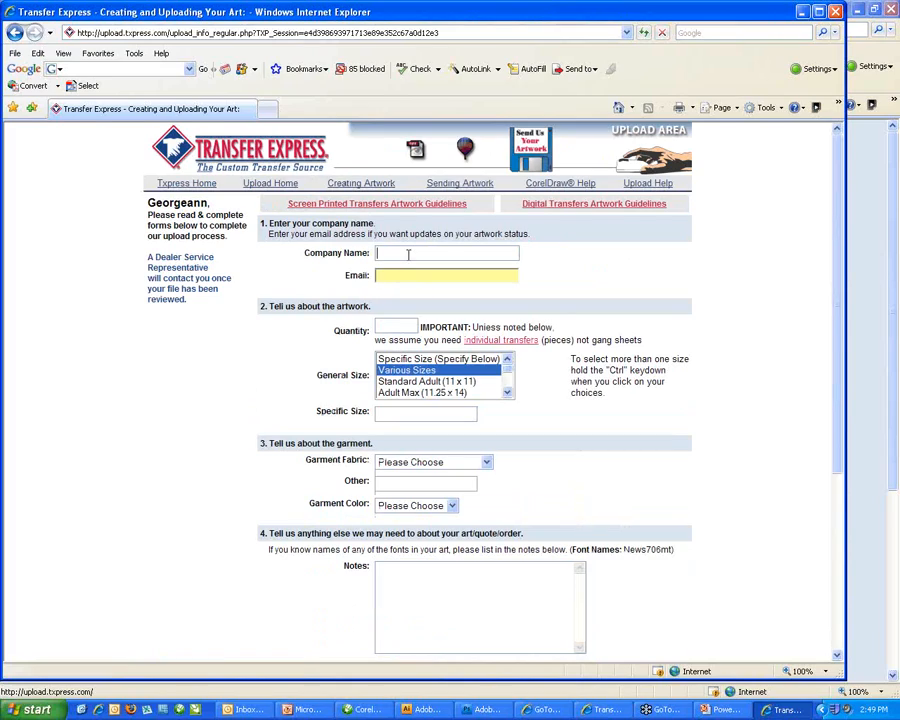
Enter 'xyz company' as the company, the contact e-mail address, and quantity 50.
{"action": "type", "text": "xyz company"}
{"action": "key", "text": "Tab"}
{"action": "type", "text": "ga"}
{"action": "key", "text": "BackSpace"}
{"action": "key", "text": "BackSpace"}
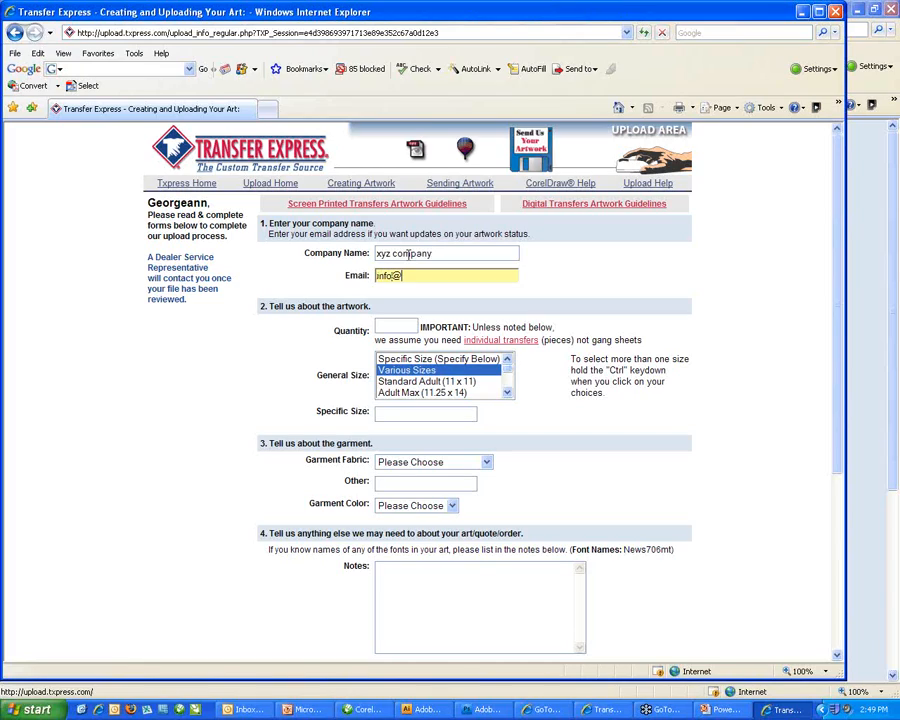
{"action": "key", "text": "Tab"}
{"action": "type", "text": "50"}
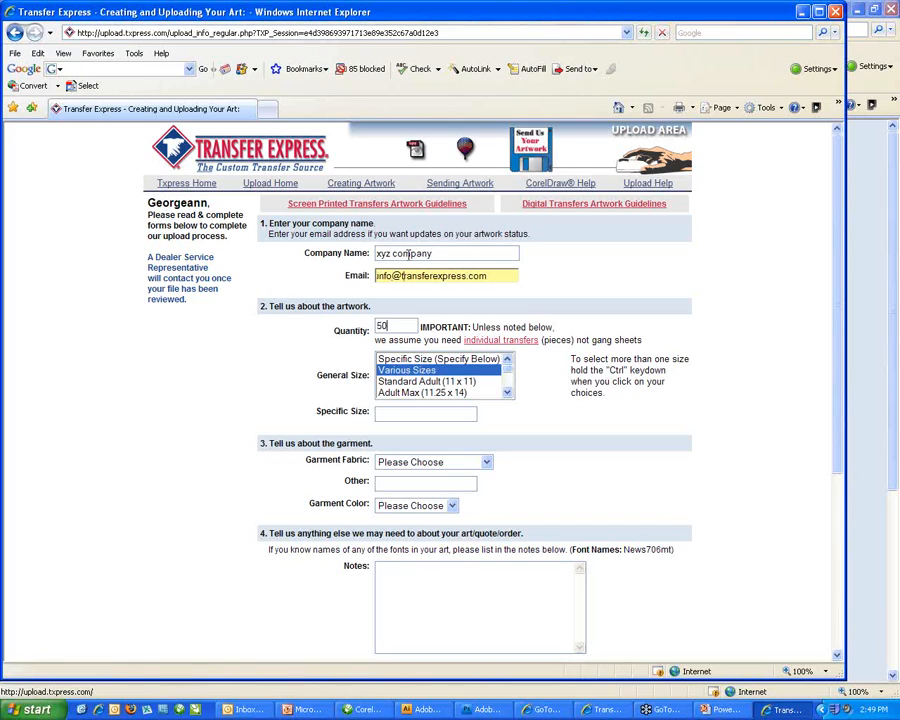
Pick Standard Adult (11 x 11), 50/50 Cotton/Poly Blend fabric and Yellow garment color.
{"action": "left_click", "coordinate": [393, 383]}
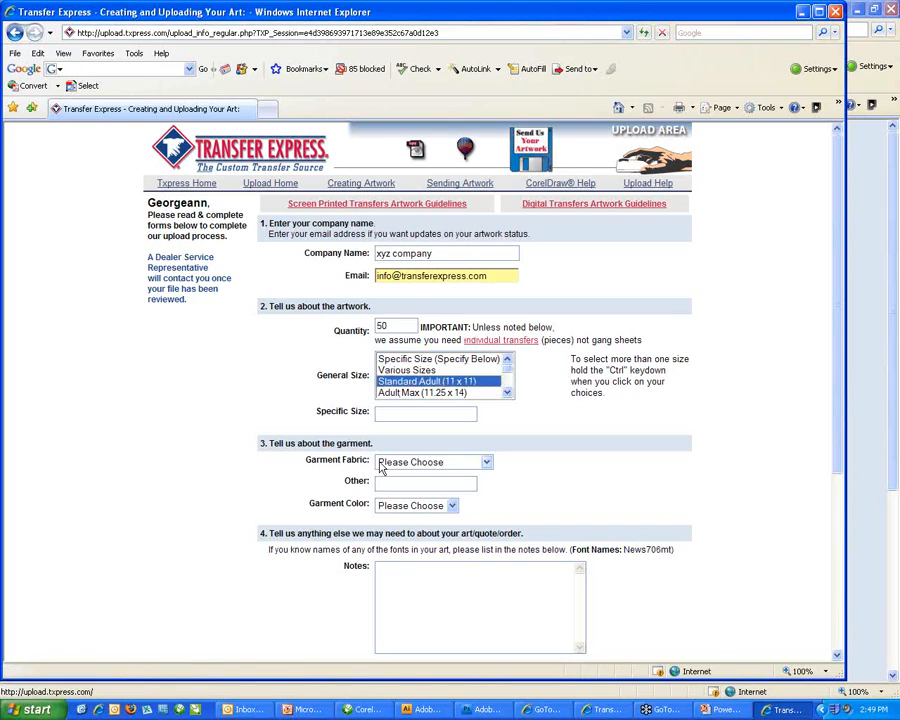
{"action": "left_click", "coordinate": [420, 462]}
{"action": "left_click", "coordinate": [389, 510]}
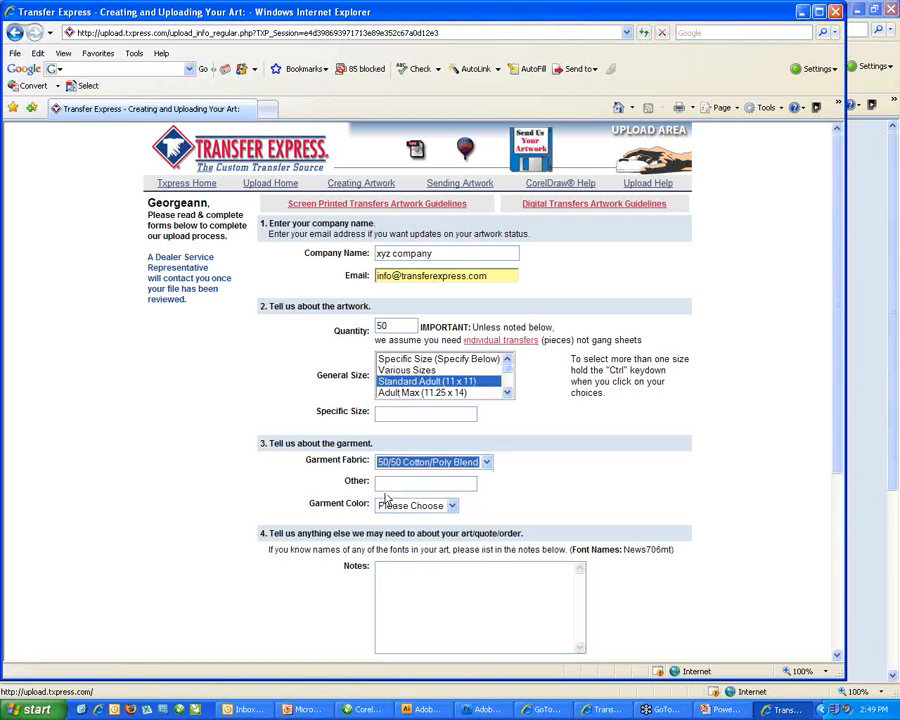
{"action": "left_click", "coordinate": [385, 505]}
{"action": "left_click", "coordinate": [392, 481]}
{"action": "left_click", "coordinate": [395, 588]}
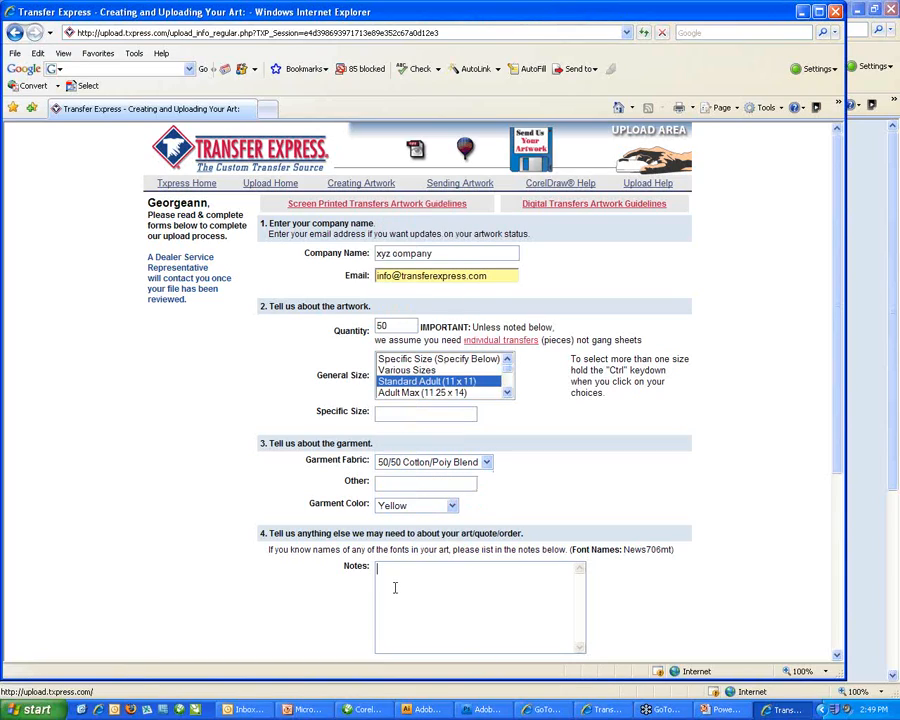
{"action": "type", "text": "I wi"}
{"action": "key", "text": "BackSpace"}
{"action": "key", "text": "BackSpace"}
{"action": "key", "text": "BackSpace"}
{"action": "key", "text": "BackSpace"}
{"action": "scroll", "coordinate": [421, 580], "scroll_direction": "down", "scroll_amount": 1}
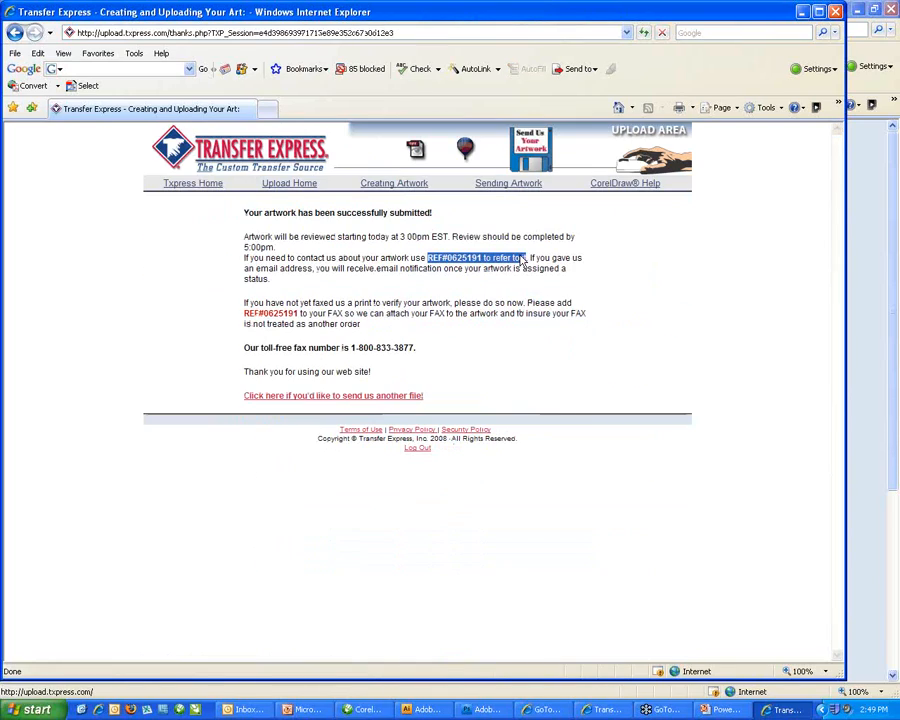
Submit the artwork form and highlight the review start time on the confirmation.
{"action": "left_click", "coordinate": [388, 238]}
{"action": "left_click_drag", "start_coordinate": [399, 238], "coordinate": [483, 238]}
{"action": "left_click", "coordinate": [508, 360]}
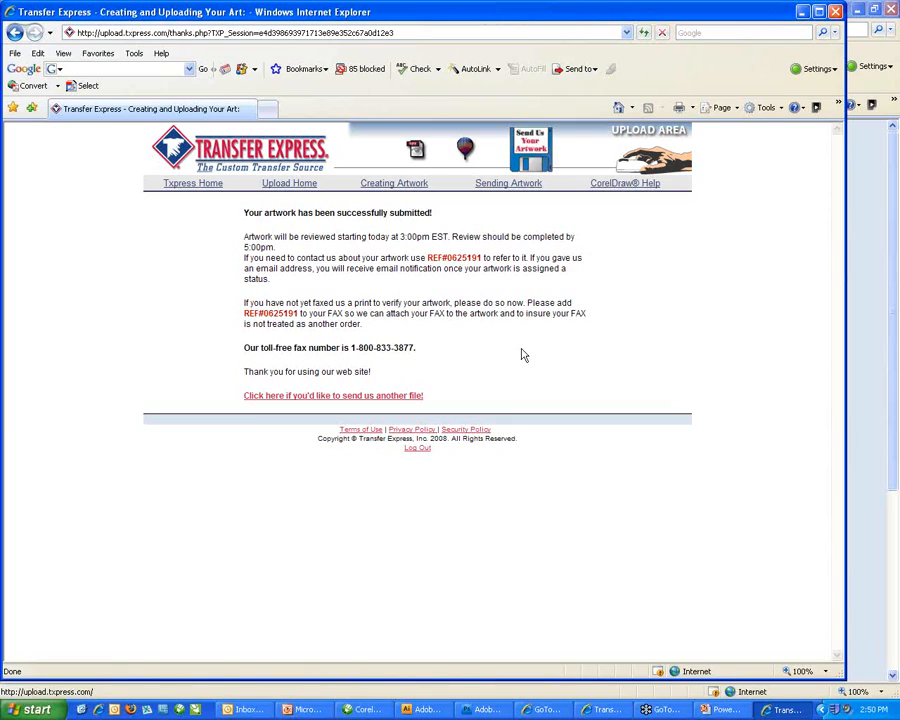
Highlight the toll-free fax number, then return to the PowerPoint slide show.
{"action": "left_click_drag", "start_coordinate": [419, 343], "coordinate": [443, 341]}
{"action": "left_click", "coordinate": [453, 341]}
{"action": "left_click", "coordinate": [722, 712]}
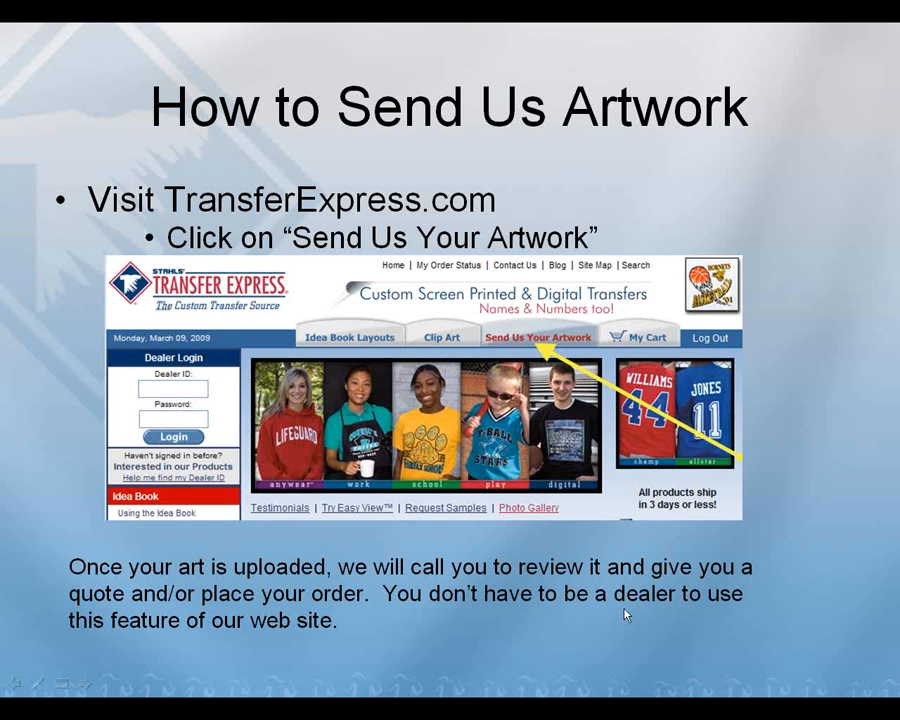